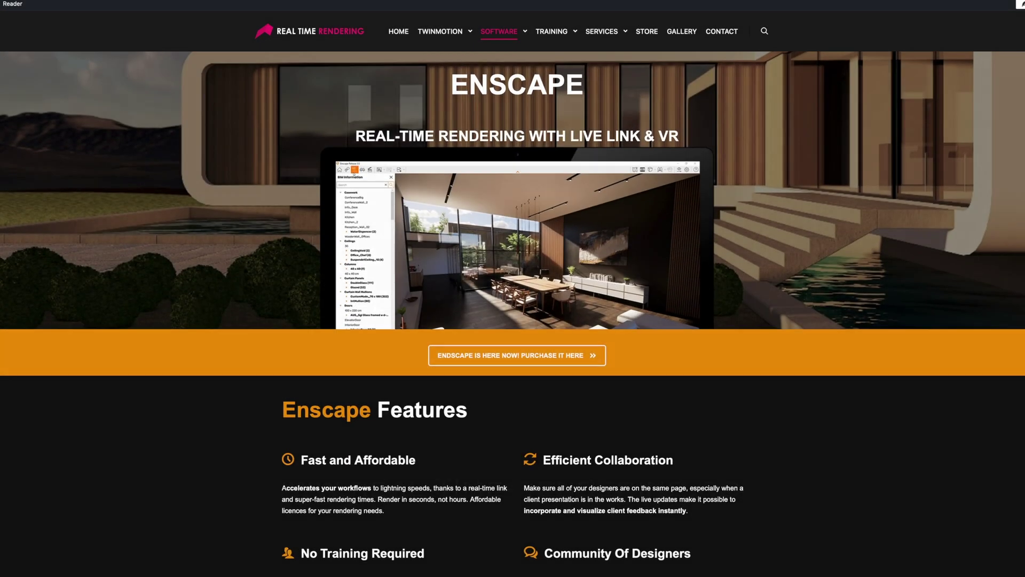
# Read through the Enscape product page, from the features overview down to the rendering, training and licence information
pyautogui.scroll(-2, 513, 314)
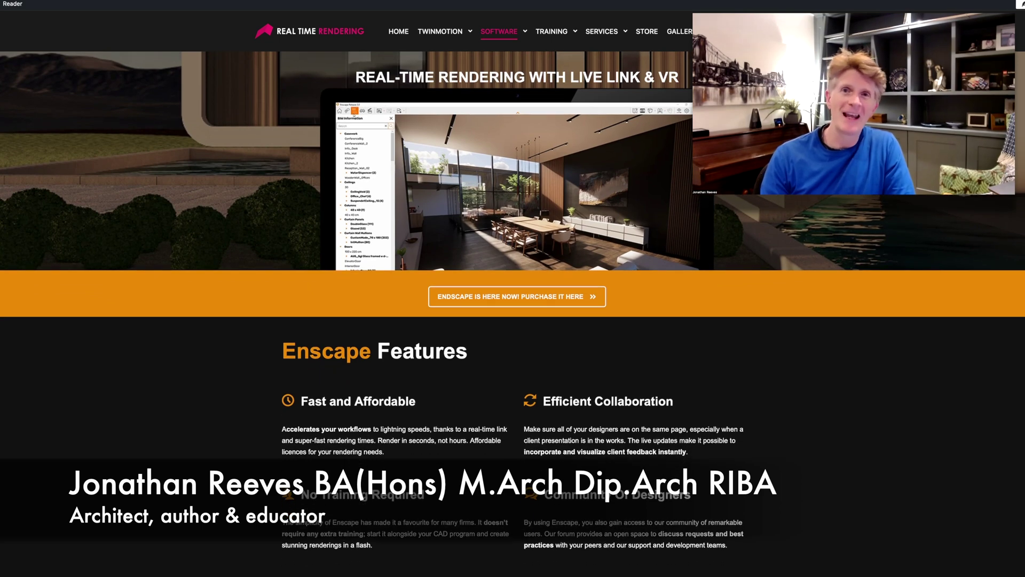
pyautogui.scroll(-3, 512, 288)
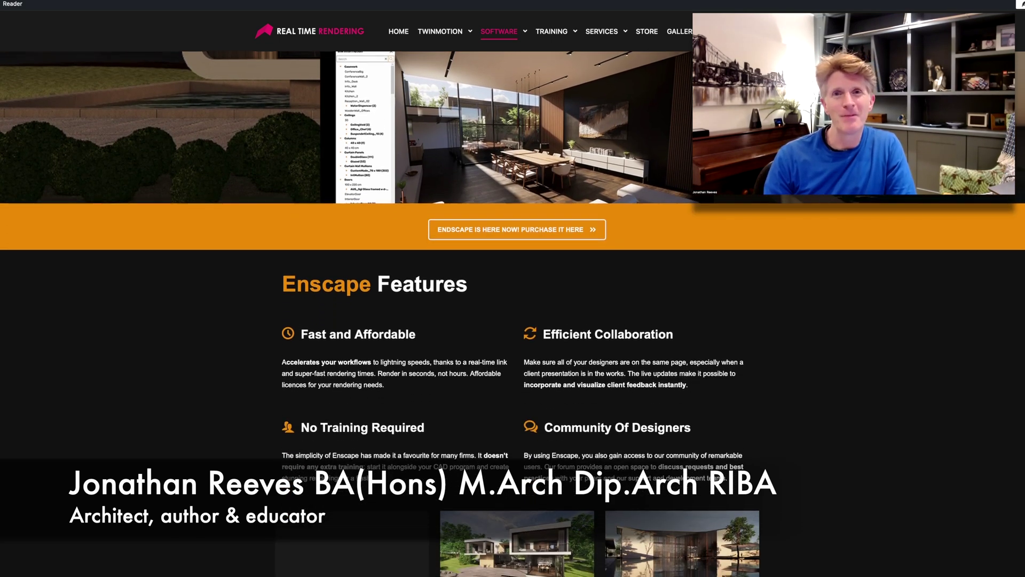
pyautogui.scroll(-3, 513, 289)
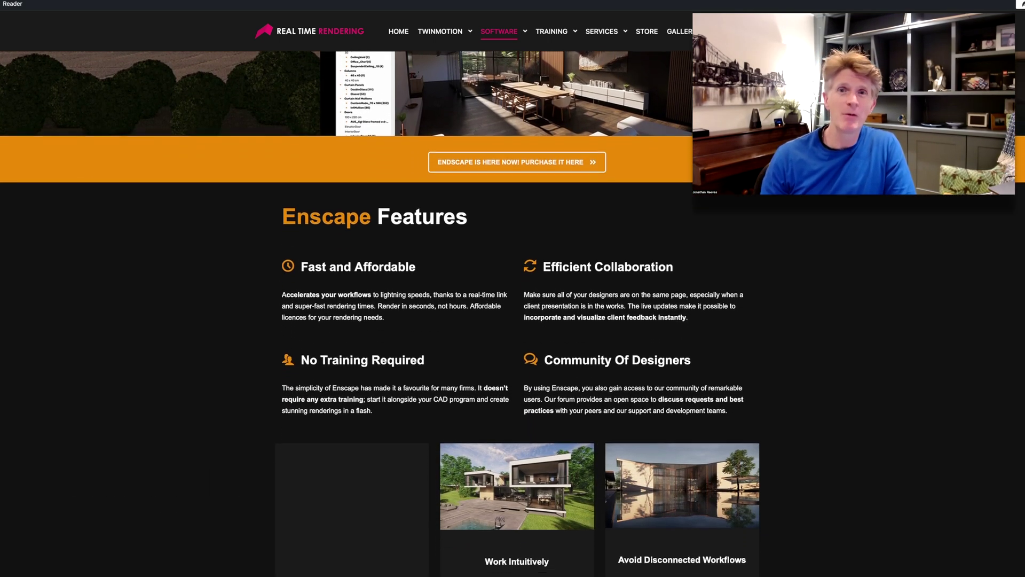
pyautogui.scroll(-4, 513, 288)
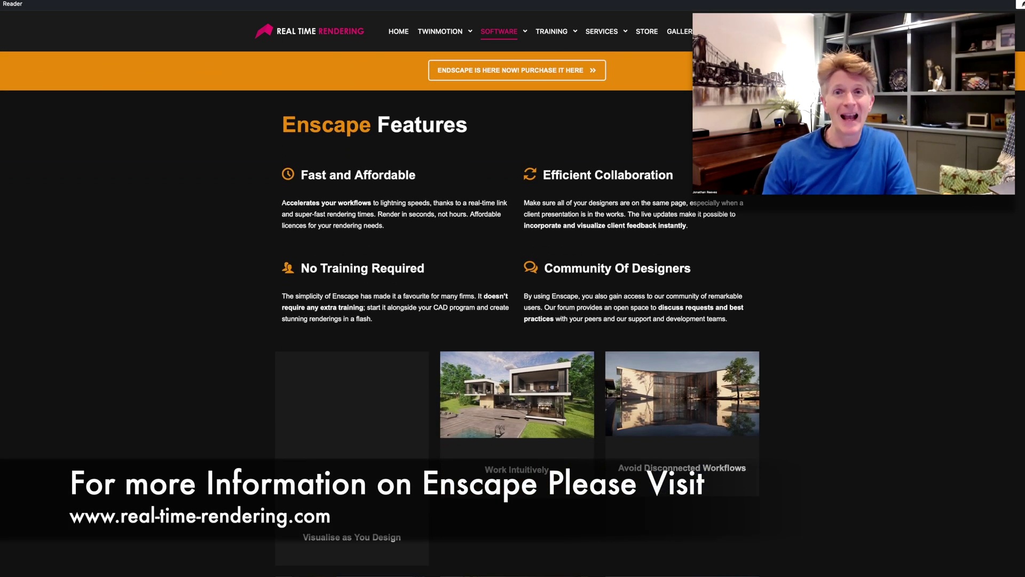
pyautogui.scroll(-2, 513, 289)
pyautogui.scroll(-1, 512, 288)
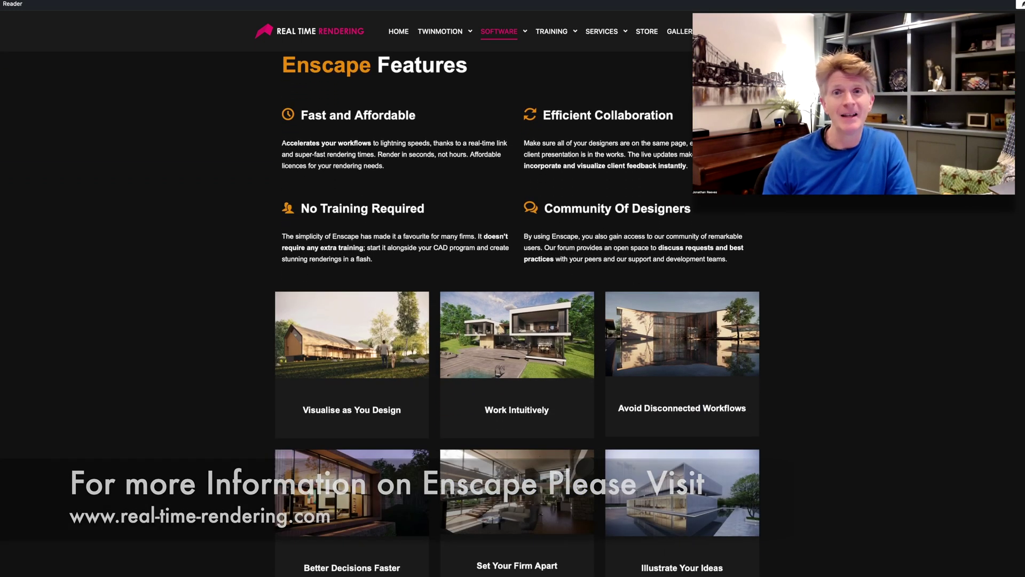
pyautogui.scroll(-4, 513, 288)
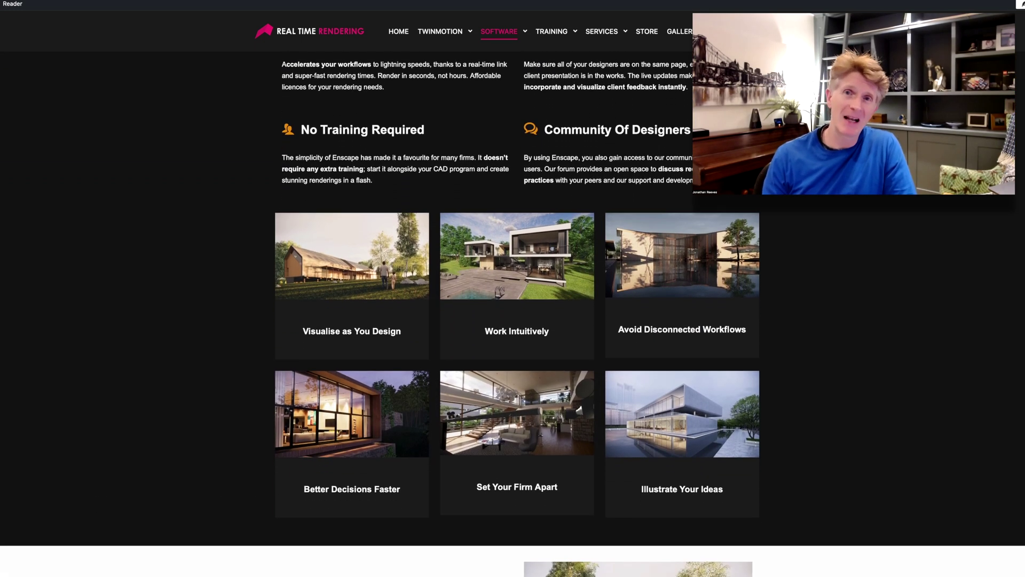
pyautogui.scroll(-6, 512, 288)
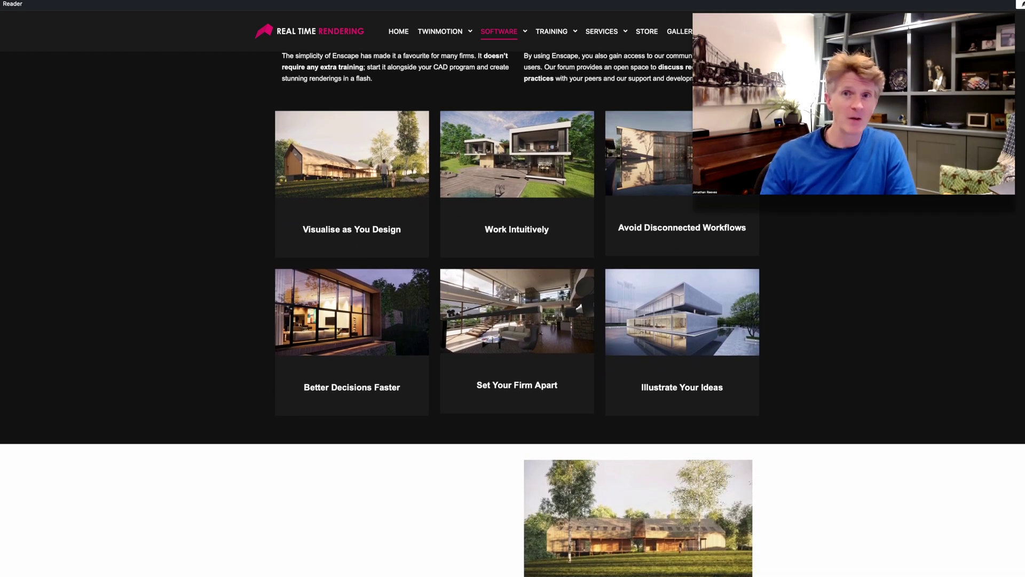
pyautogui.scroll(-8, 512, 289)
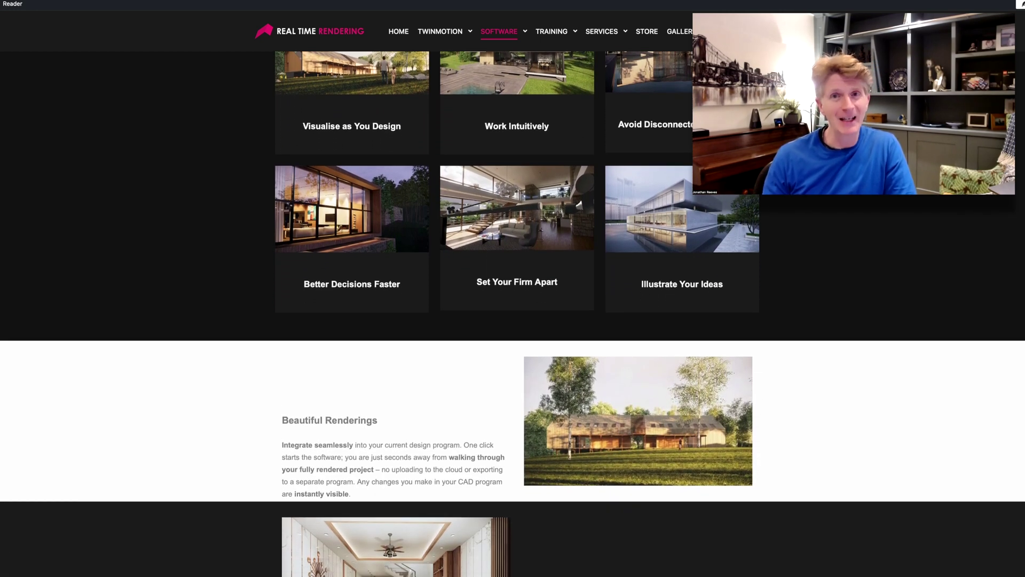
pyautogui.scroll(-10, 513, 288)
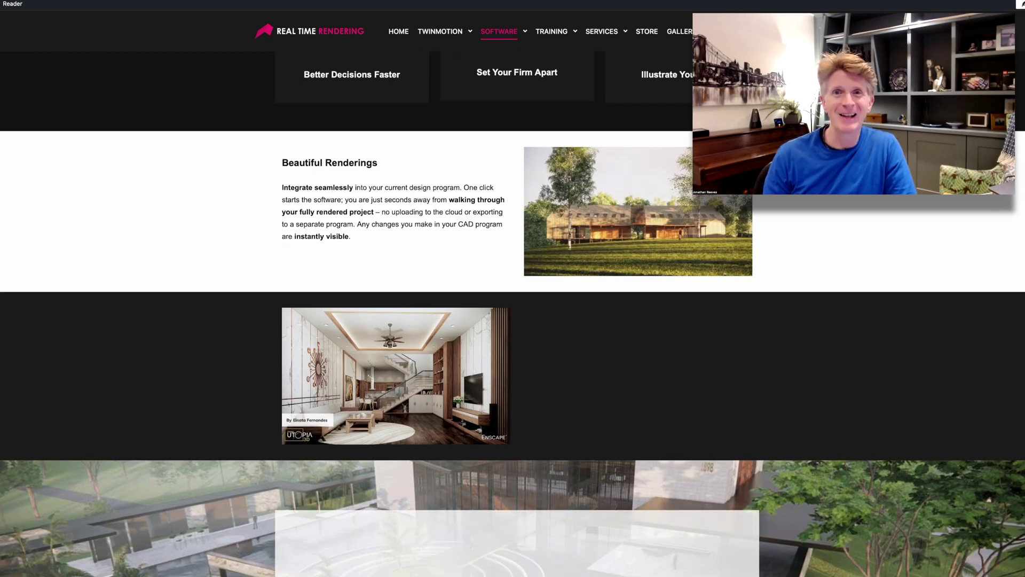
pyautogui.scroll(-5, 513, 288)
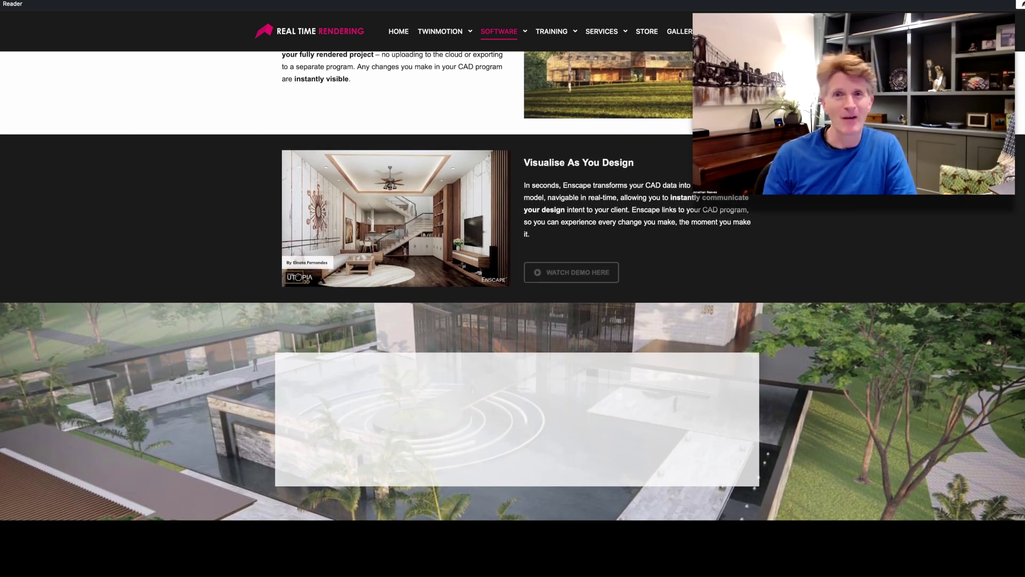
pyautogui.scroll(-6, 513, 289)
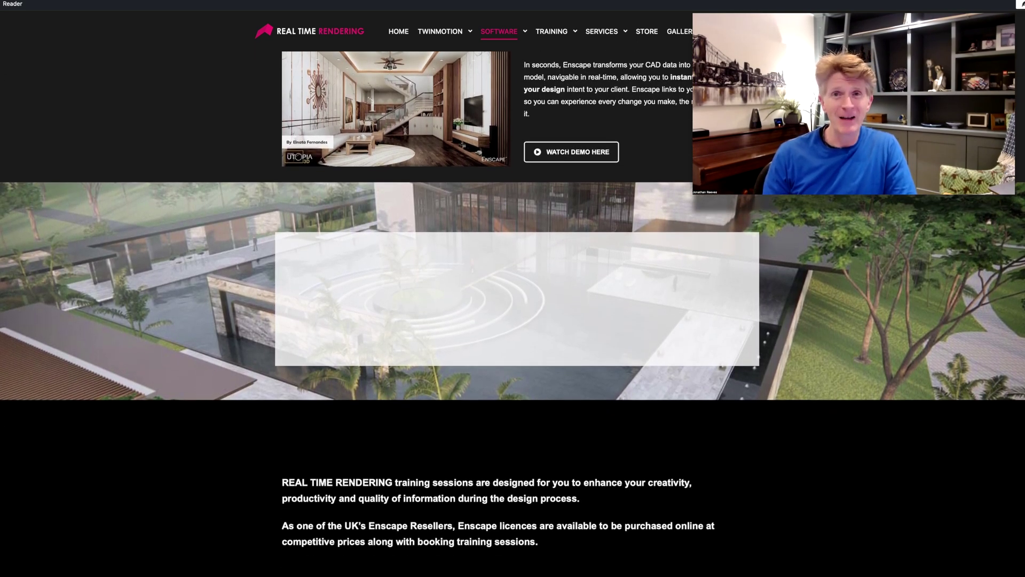
pyautogui.scroll(-5, 513, 288)
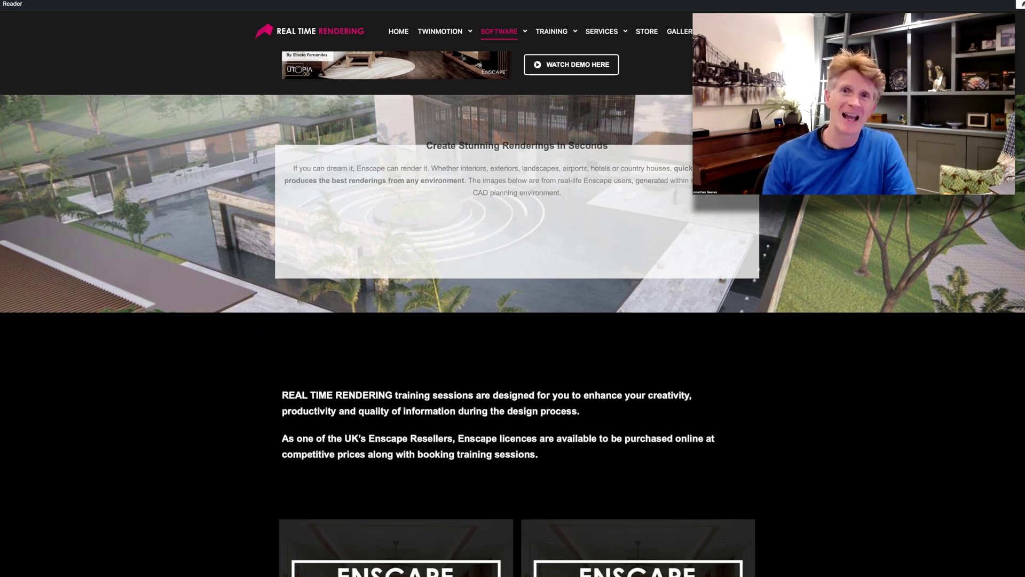
pyautogui.scroll(-4, 513, 288)
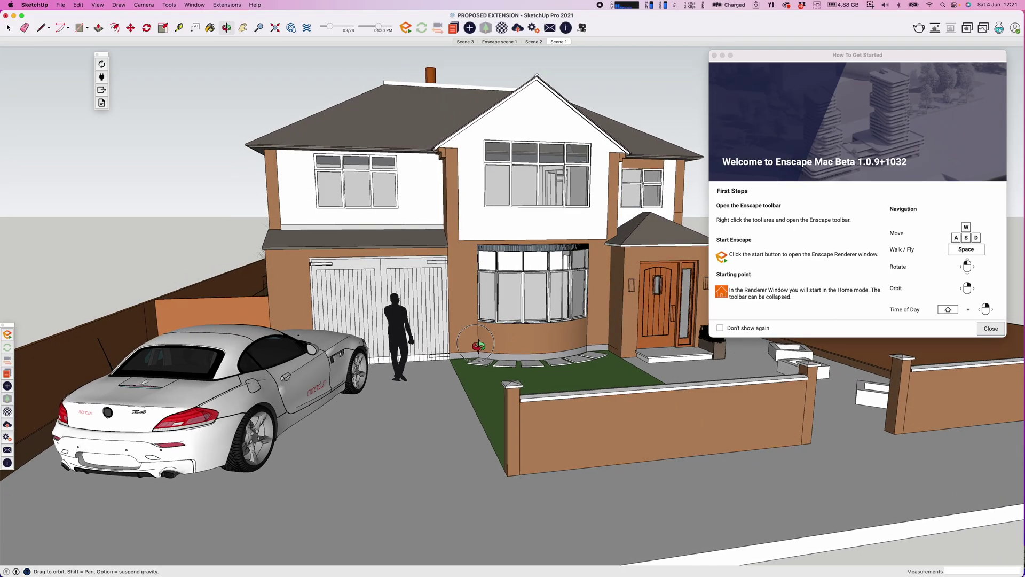
# Look up the Mac's operating system, chip and memory in its system overview and close the overview
pyautogui.moveTo(478, 345)
pyautogui.mouseDown()
pyautogui.moveTo(534, 339)
pyautogui.moveTo(463, 359)
pyautogui.moveTo(445, 352)
pyautogui.mouseUp()
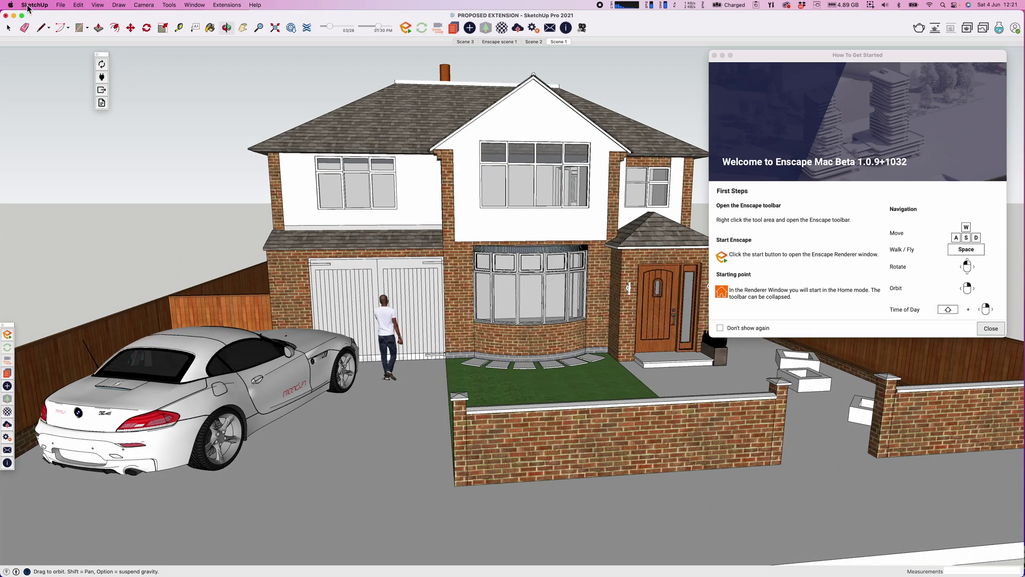
pyautogui.click(28, 7)
pyautogui.moveTo(2, 4)
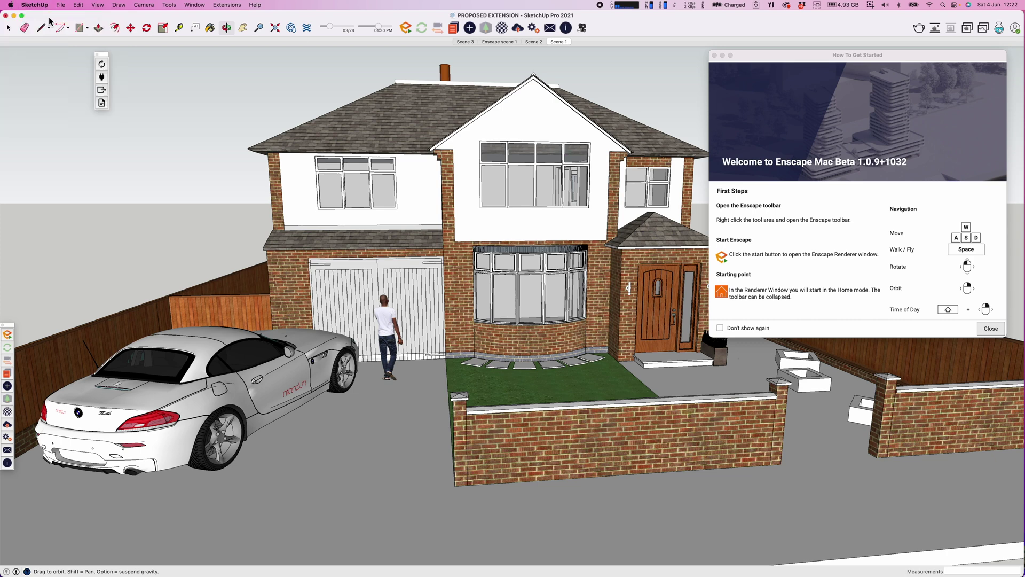
pyautogui.click(10, 4)
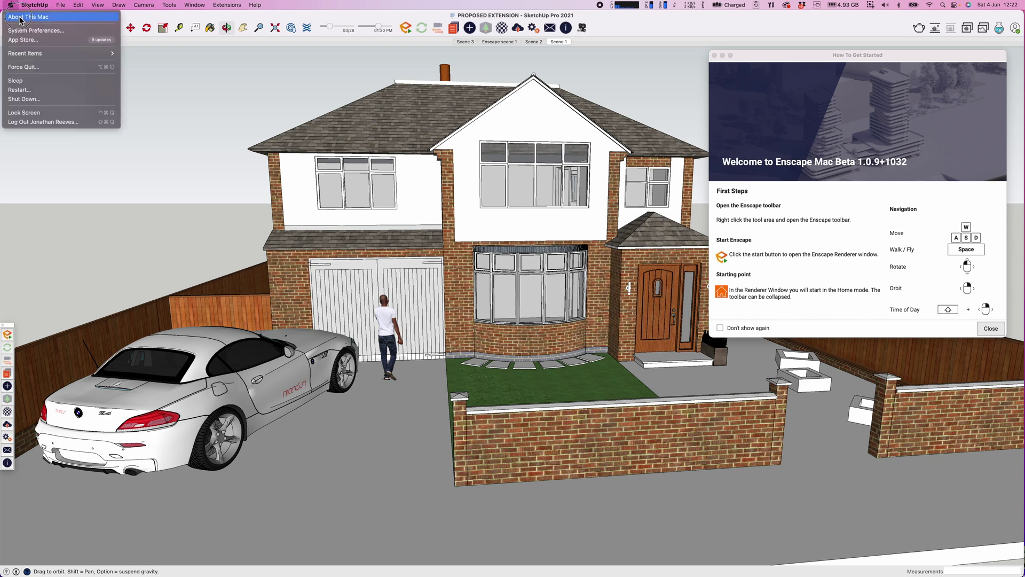
pyautogui.click(20, 16)
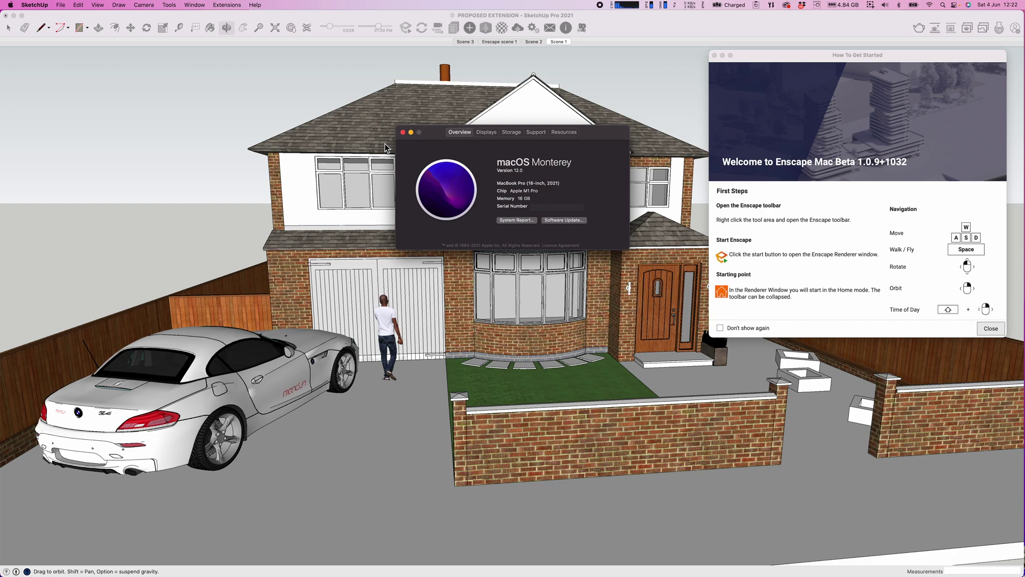
pyautogui.click(404, 133)
pyautogui.click(425, 165)
# Close the Enscape getting-started window and return to the house model in SketchUp
pyautogui.moveTo(515, 307)
pyautogui.mouseDown()
pyautogui.moveTo(437, 304)
pyautogui.moveTo(493, 302)
pyautogui.mouseUp()
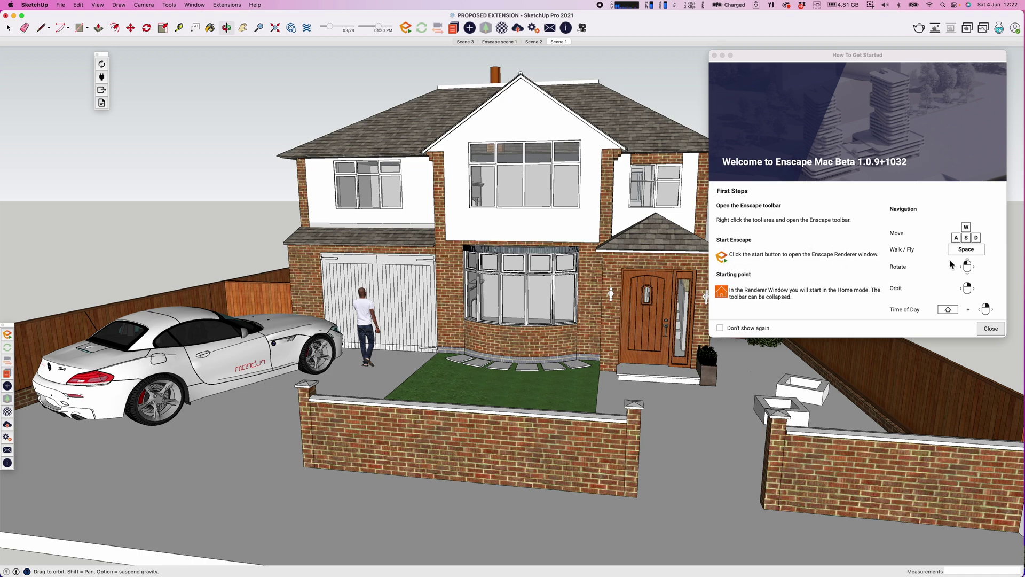
pyautogui.click(991, 329)
pyautogui.click(991, 329)
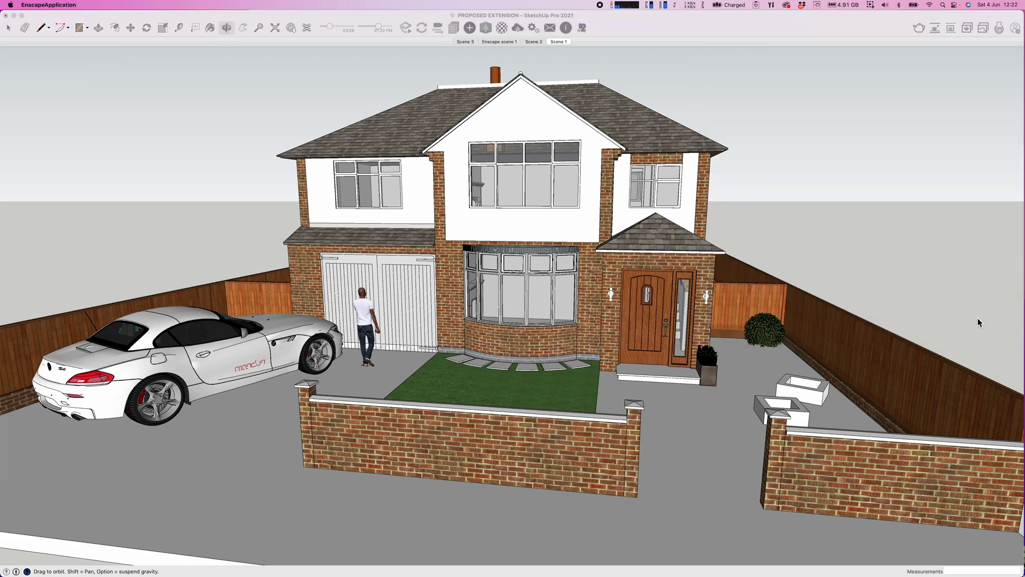
pyautogui.click(606, 360)
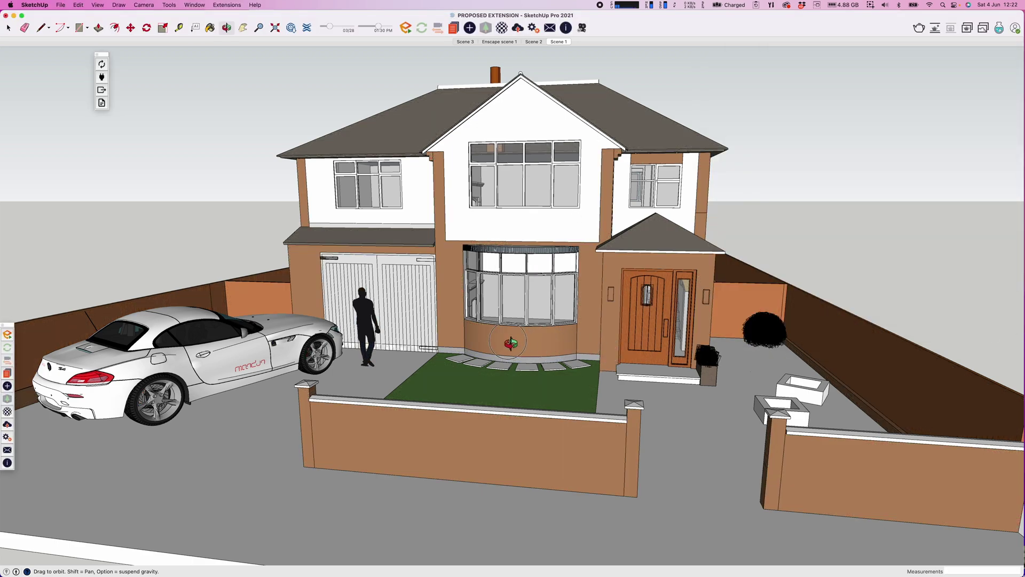
# Examine the house model from the front garden, around the side, to the rear extension and patio
pyautogui.moveTo(628, 337); pyautogui.dragTo(529, 337)
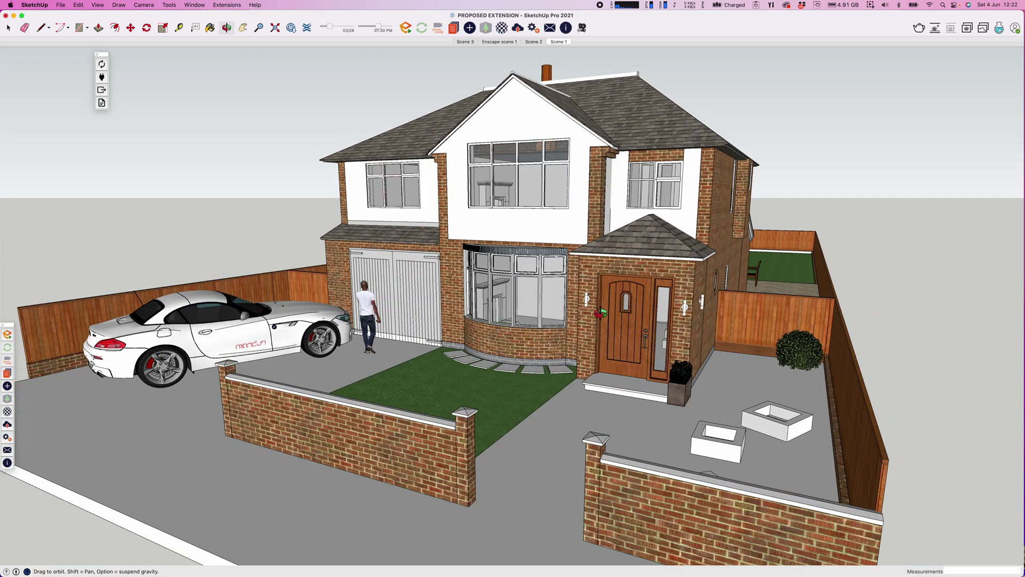
pyautogui.moveTo(603, 310); pyautogui.dragTo(578, 329)
pyautogui.scroll(-3, 550, 307)
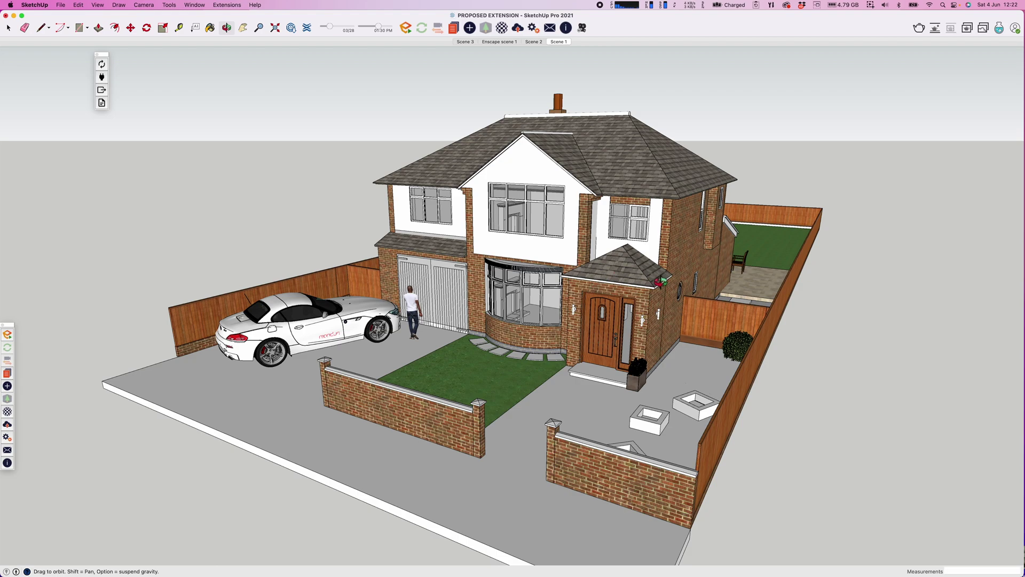
pyautogui.moveTo(678, 323); pyautogui.dragTo(550, 330)
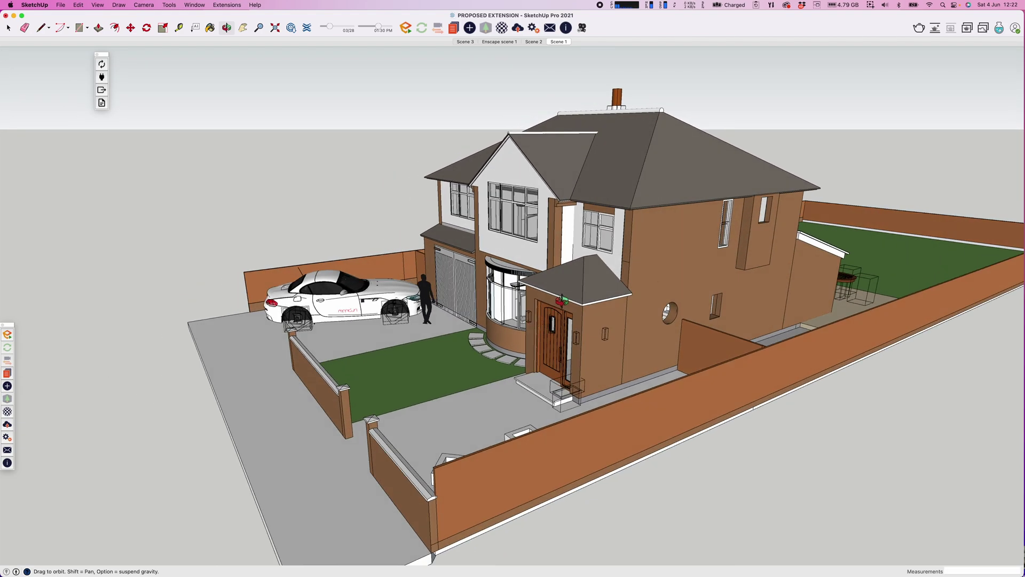
pyautogui.moveTo(714, 331); pyautogui.dragTo(518, 340)
pyautogui.moveTo(773, 358); pyautogui.dragTo(596, 381)
pyautogui.scroll(-3, 595, 382)
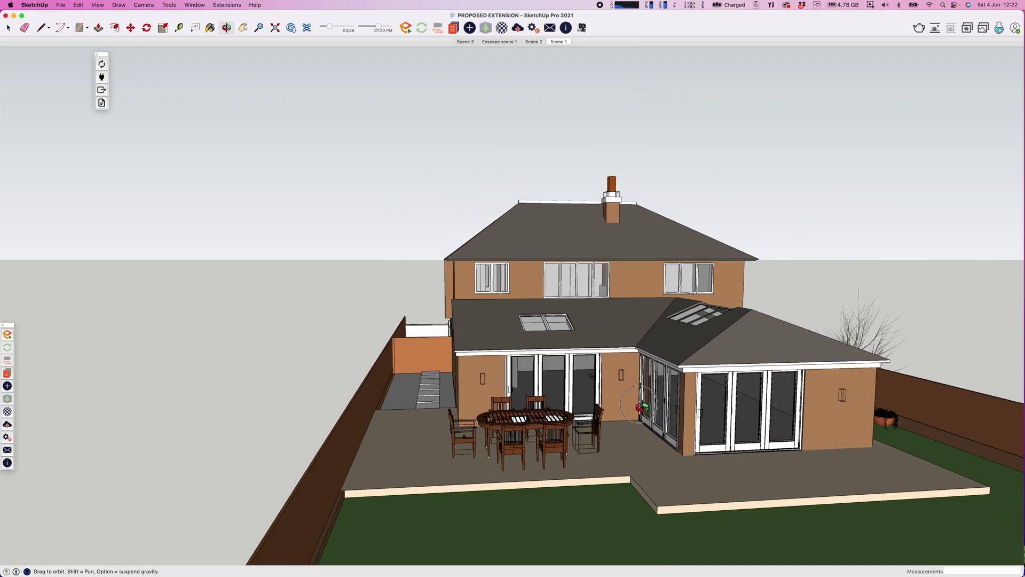
pyautogui.moveTo(636, 408)
pyautogui.mouseDown()
pyautogui.moveTo(605, 402)
pyautogui.moveTo(628, 410)
pyautogui.mouseUp()
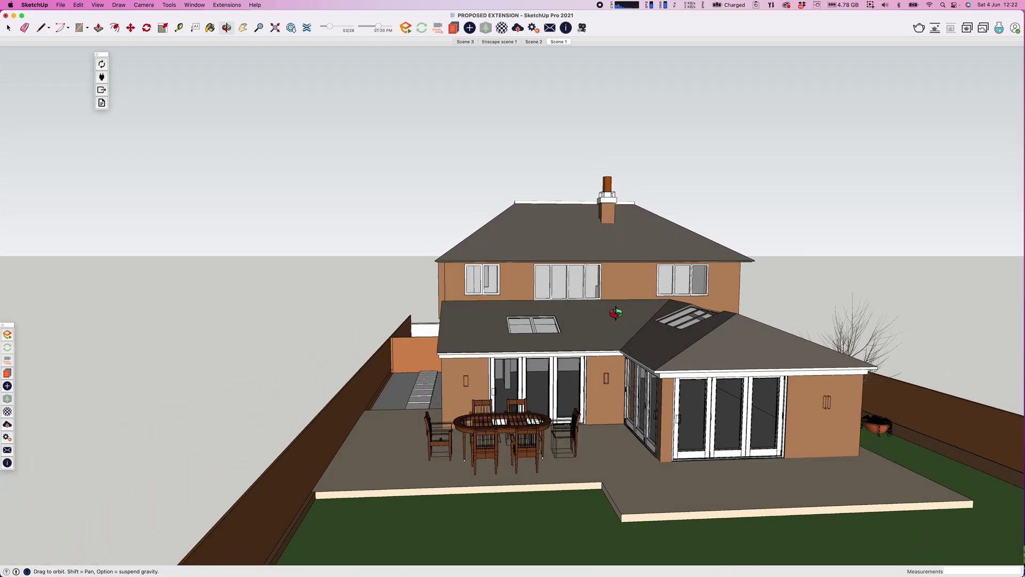
pyautogui.moveTo(616, 314); pyautogui.dragTo(505, 334)
pyautogui.press('h')
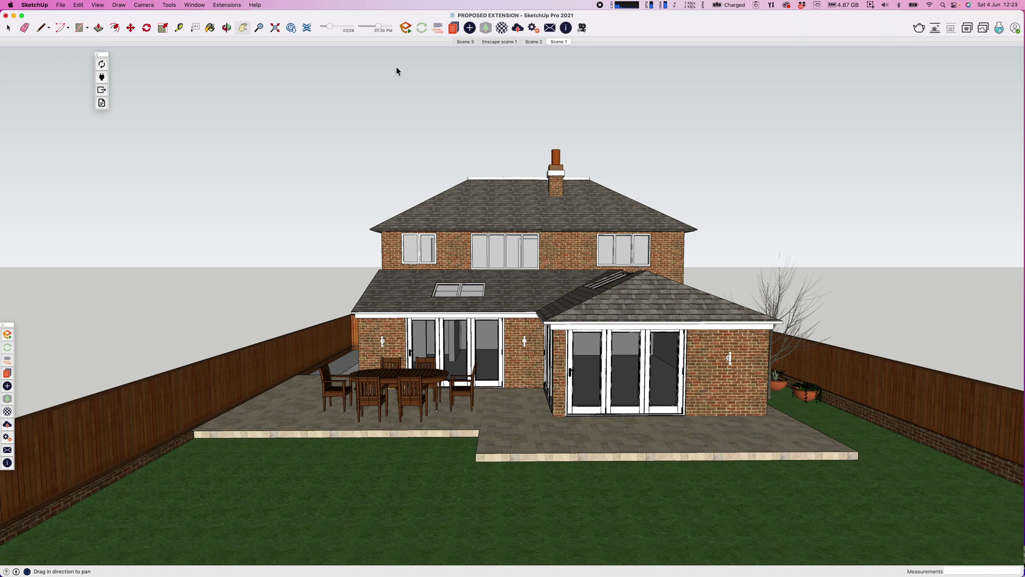
# Start the Enscape renderer for the house model, bring its window forward and dismiss the licence window
pyautogui.click(407, 29)
pyautogui.moveTo(784, 566)
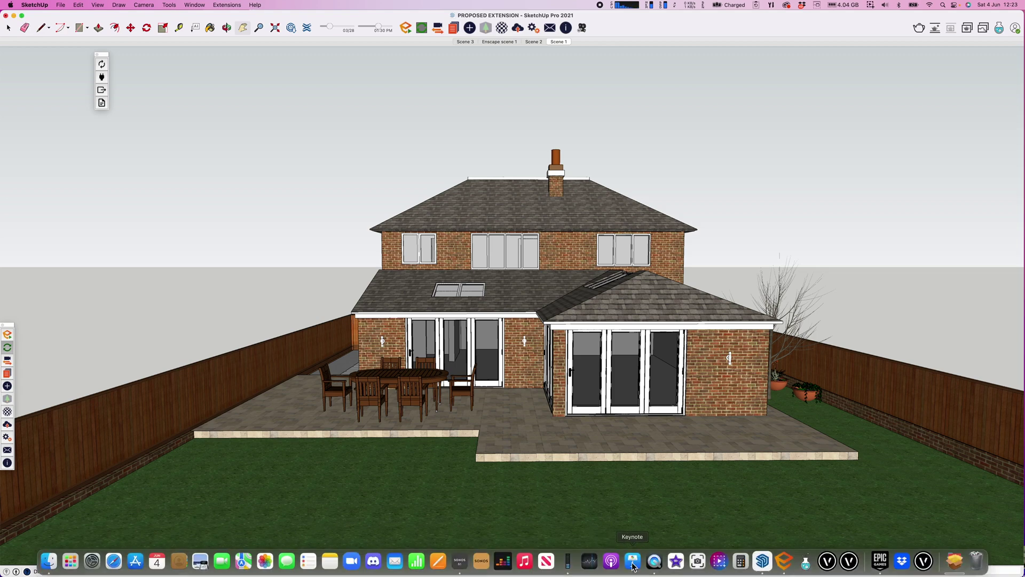
pyautogui.click(783, 561)
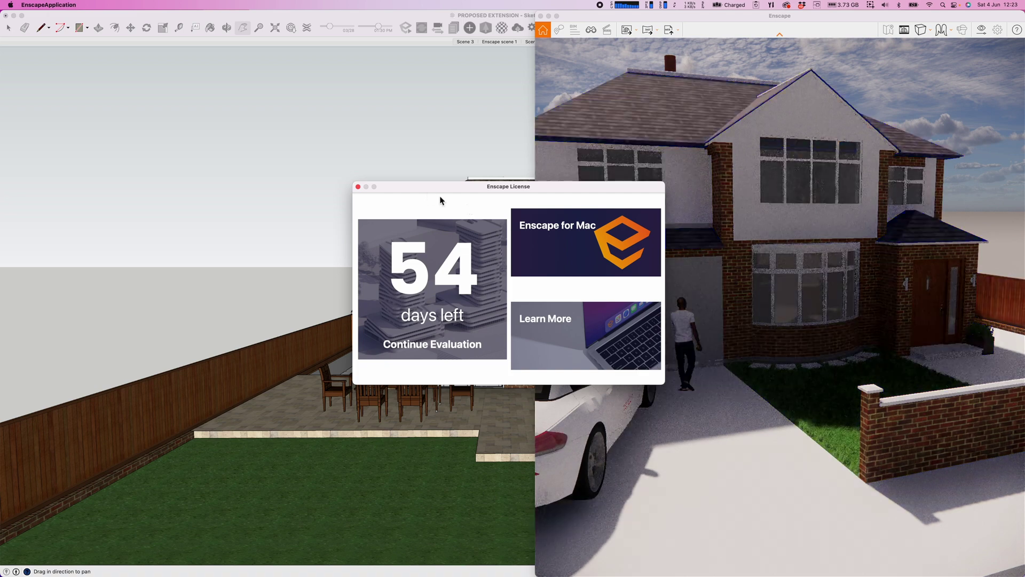
pyautogui.click(359, 187)
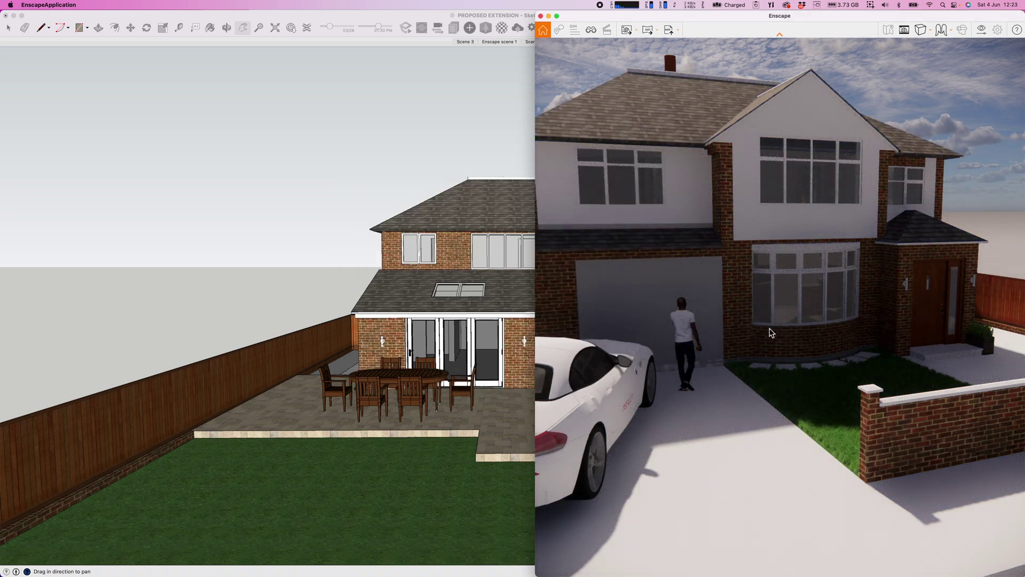
# Change the time of day in the Enscape render so that sunlight falls on the front of the house
pyautogui.moveTo(774, 331); pyautogui.dragTo(775, 331)
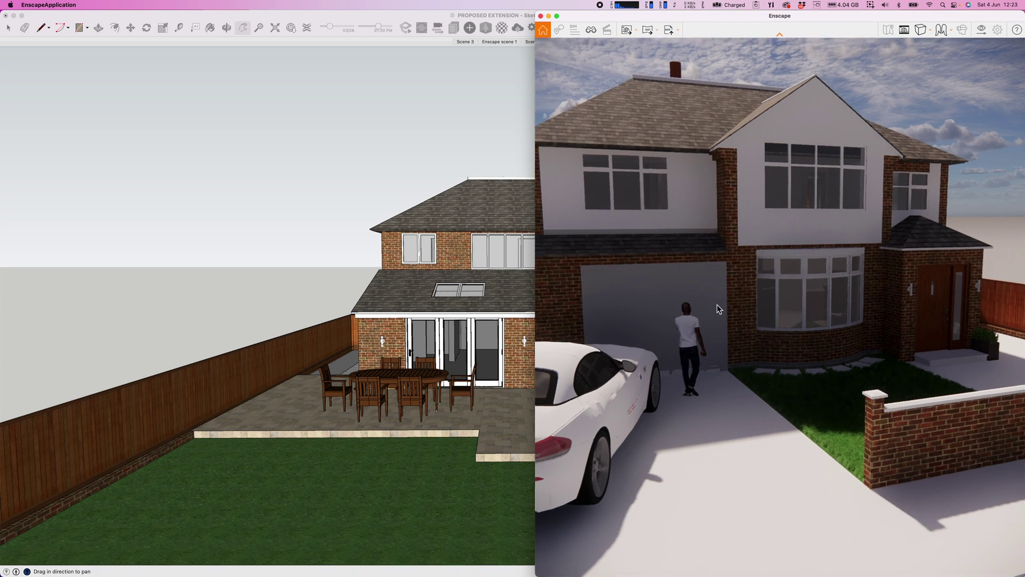
pyautogui.keyDown('shift'); pyautogui.moveTo(728, 309); pyautogui.dragTo(725, 309, button='right'); pyautogui.keyUp('shift')
pyautogui.press('u')
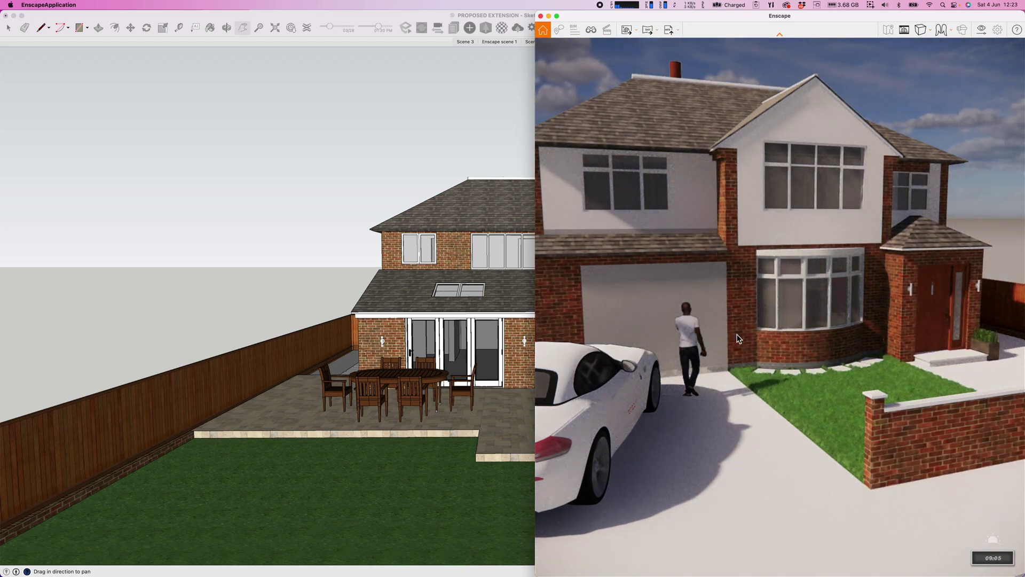
# Navigate around the rendered house to inspect its front elevation, driveway side and parked car in the adjusted daylight
pyautogui.moveTo(737, 326); pyautogui.dragTo(738, 325, button='right')
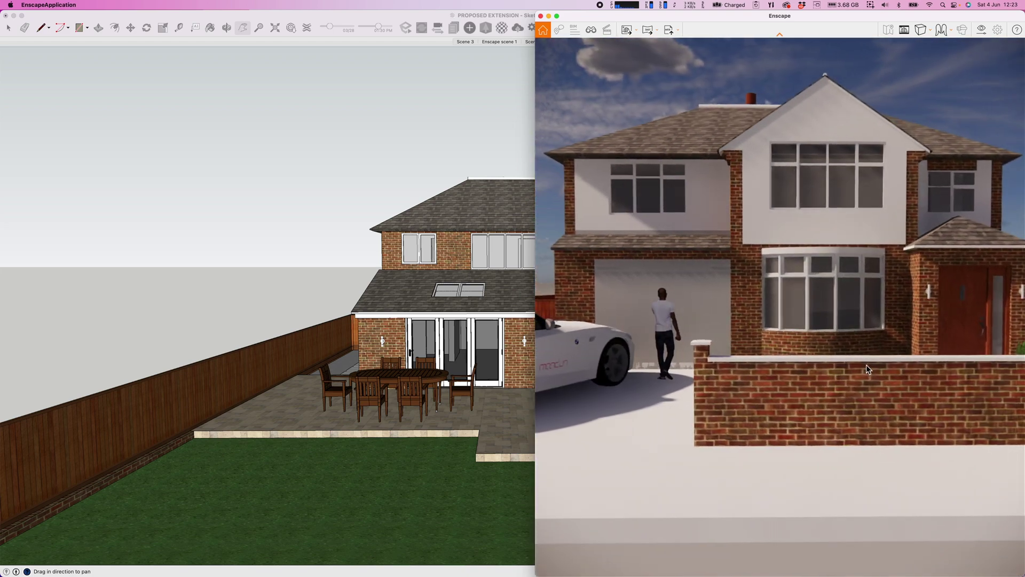
pyautogui.scroll(-5, 864, 346)
pyautogui.moveTo(872, 341); pyautogui.dragTo(802, 364, button='middle')
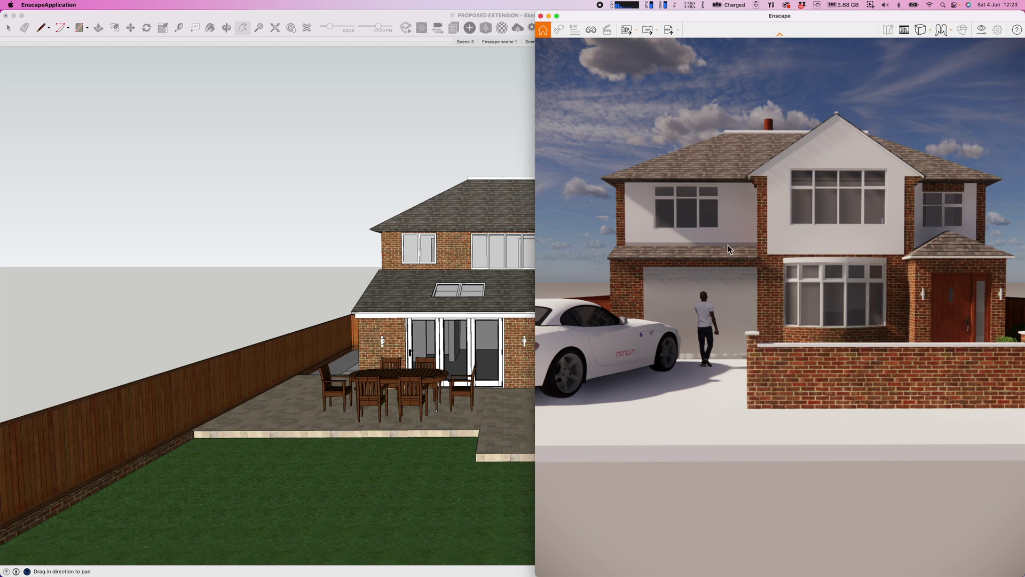
pyautogui.keyDown('shift'); pyautogui.moveTo(721, 268); pyautogui.dragTo(628, 276, button='right'); pyautogui.keyUp('shift')
pyautogui.press('d')
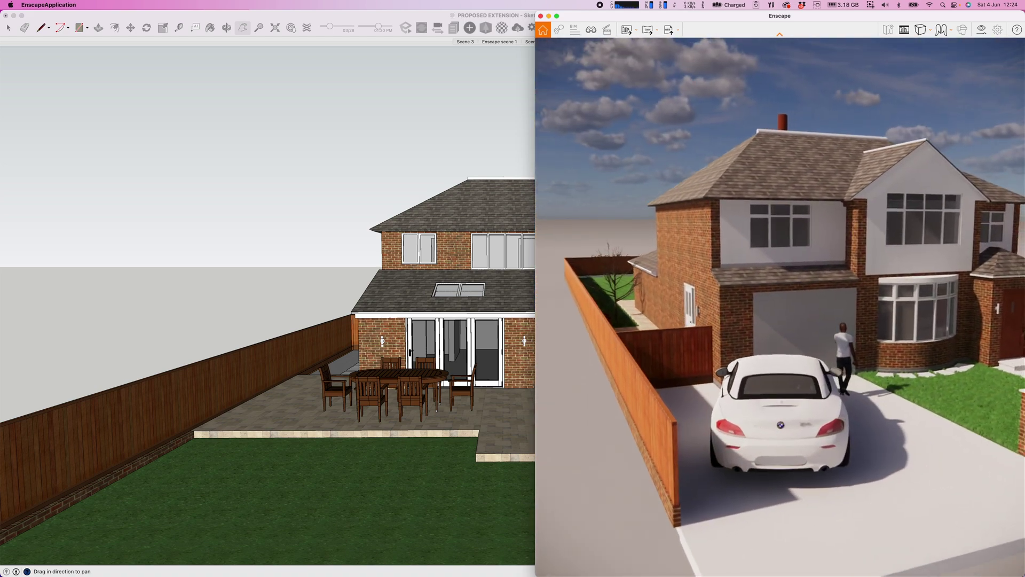
pyautogui.moveTo(627, 276); pyautogui.dragTo(628, 276)
pyautogui.moveTo(625, 270); pyautogui.dragTo(745, 297, button='middle')
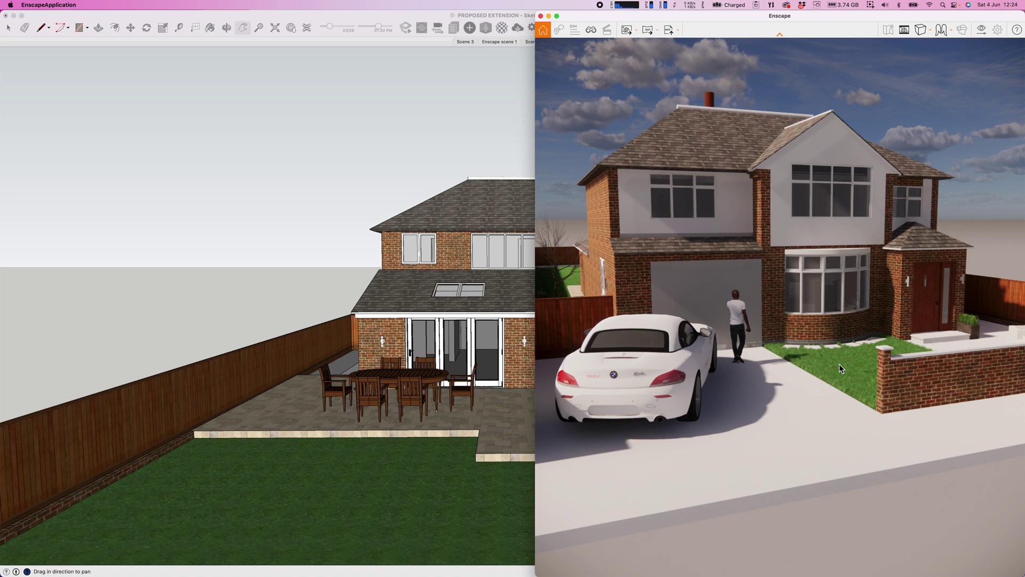
# Resize the SketchUp window to half the screen beside the Enscape render and synchronise the render's view with the model
pyautogui.click(380, 14)
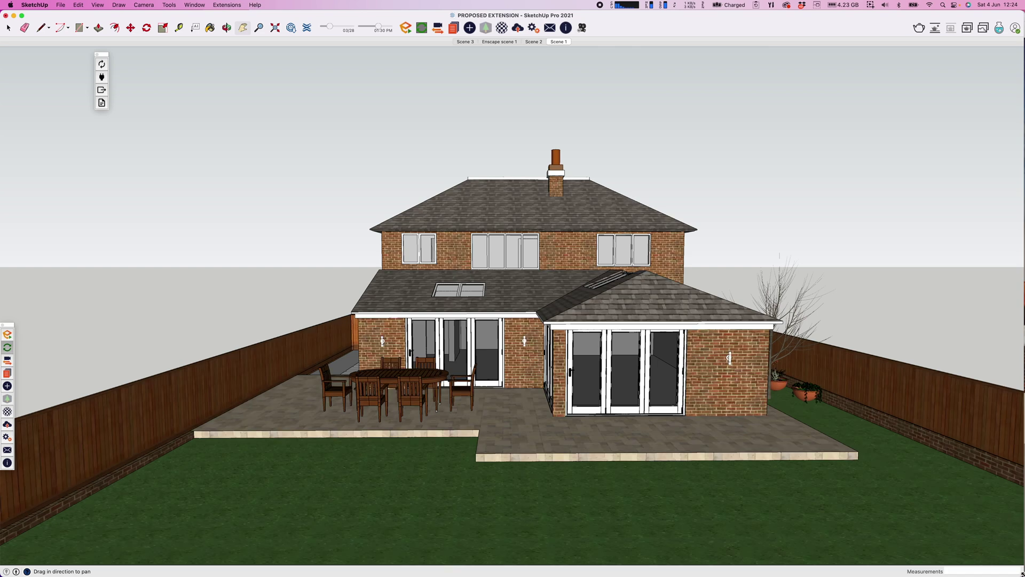
pyautogui.moveTo(1022, 558)
pyautogui.mouseDown()
pyautogui.moveTo(518, 553)
pyautogui.moveTo(534, 555)
pyautogui.mouseUp()
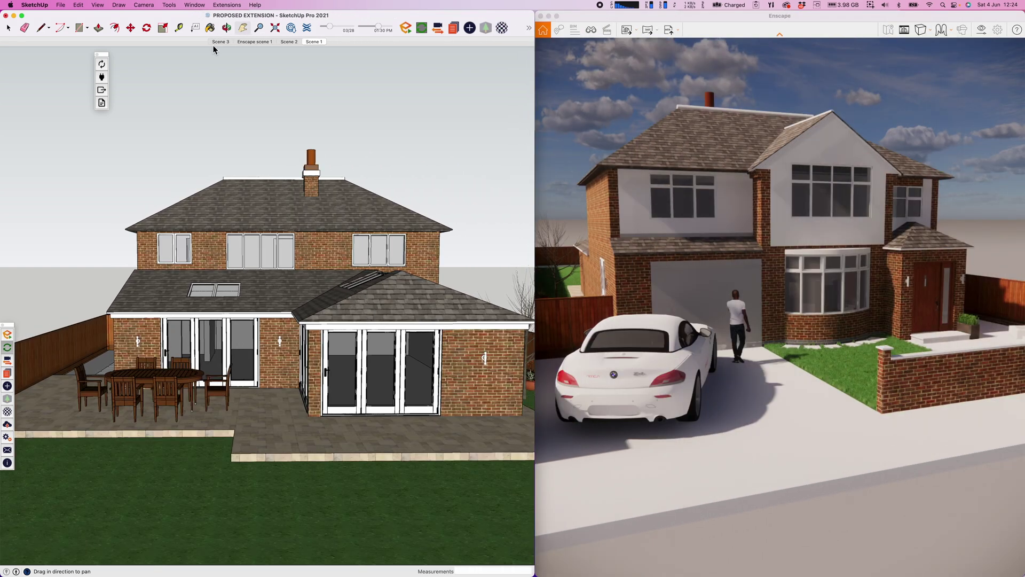
pyautogui.click(438, 29)
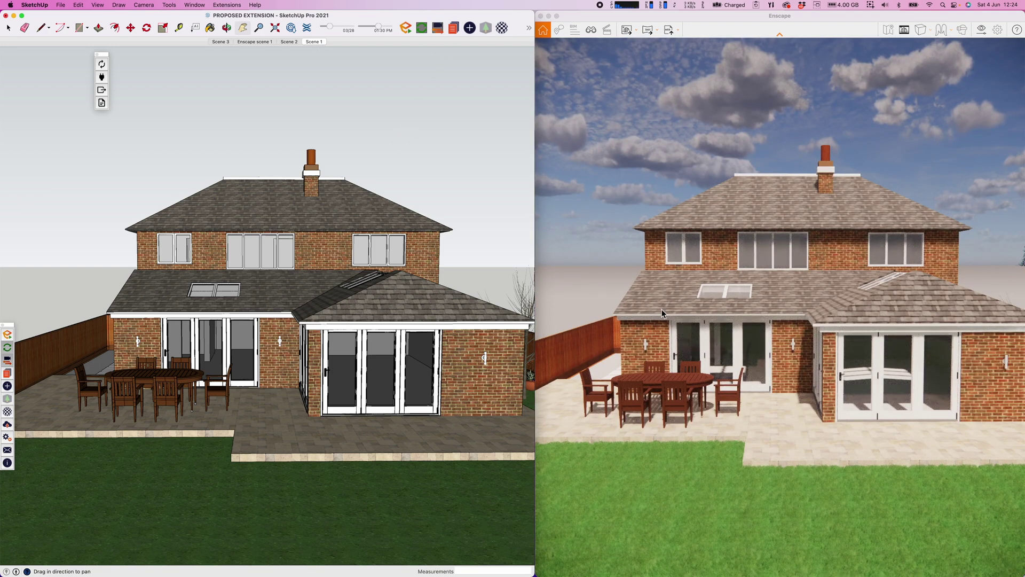
# Go through Scene 2, Scene 3, Enscape scene 1 and Scene 1, then return to Scene 2 to compare model and render
pyautogui.click(291, 41)
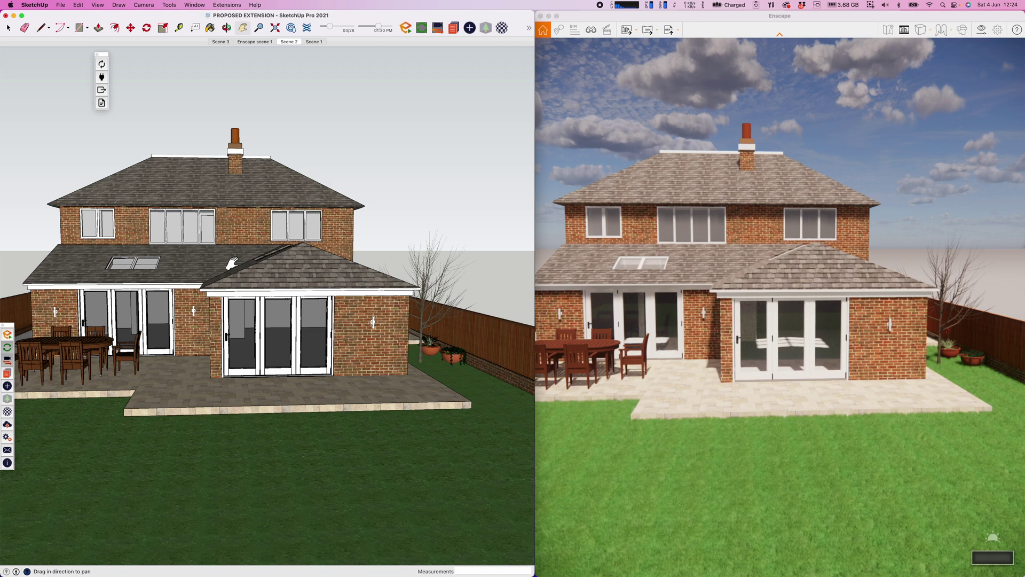
pyautogui.click(222, 43)
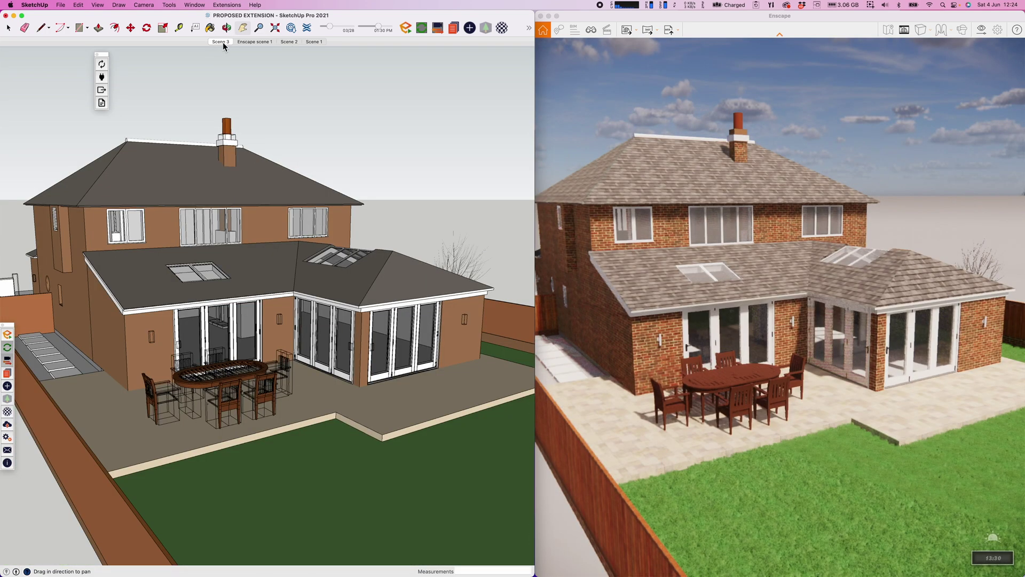
pyautogui.click(261, 43)
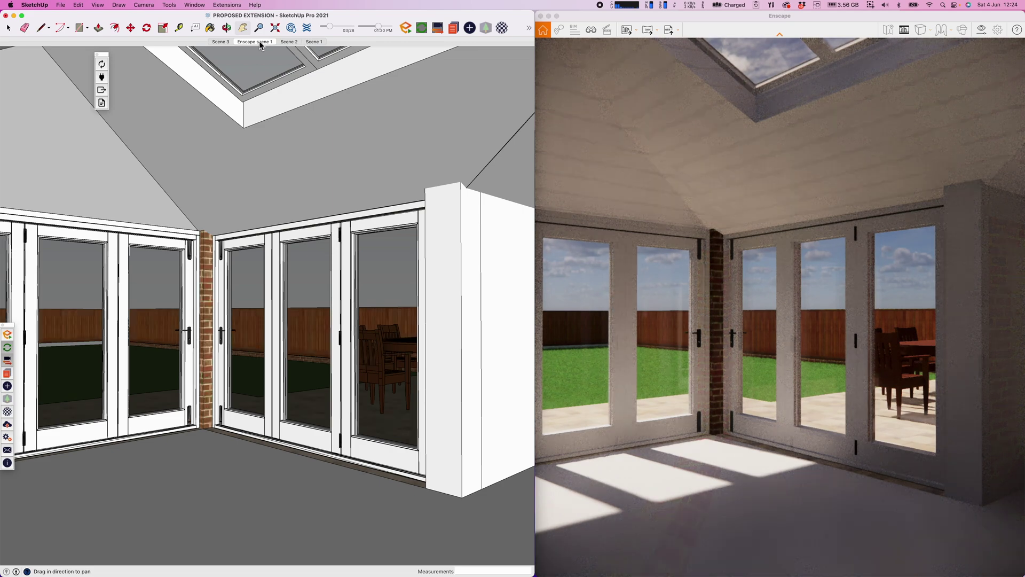
pyautogui.click(315, 42)
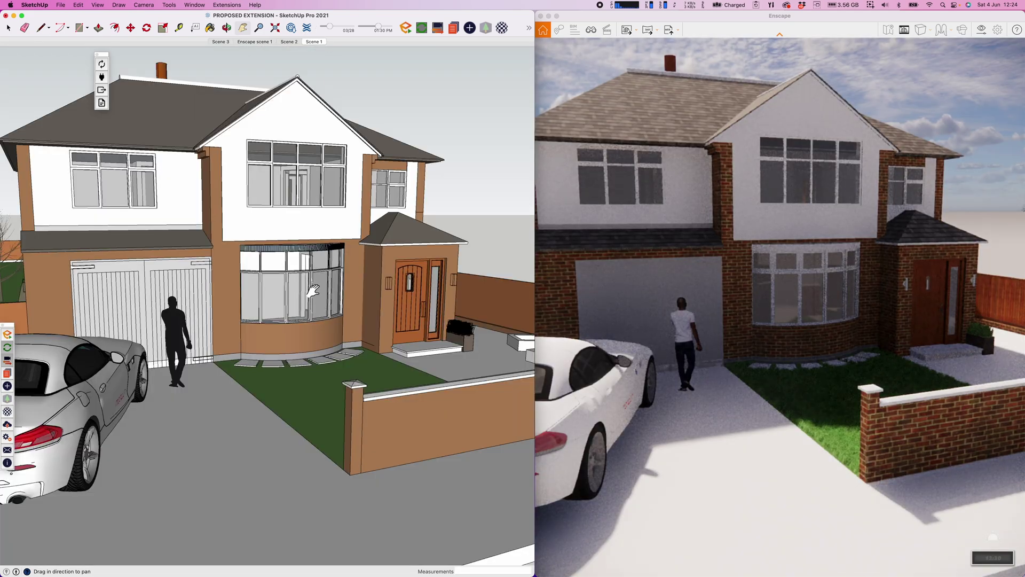
pyautogui.click(289, 42)
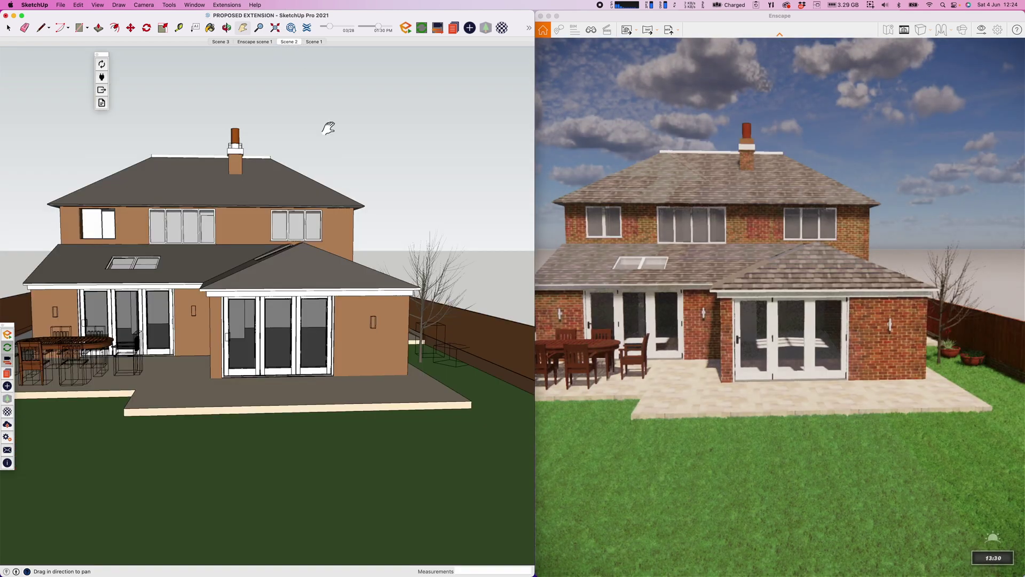
# Orbit the SketchUp model around the rear extension and walk towards the patio table with the render following
pyautogui.press('o')
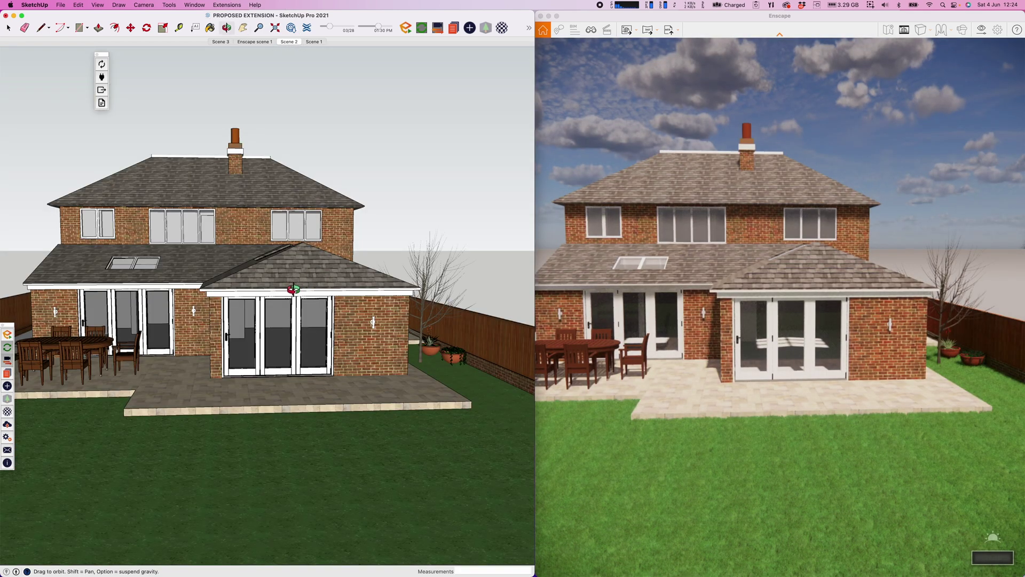
pyautogui.moveTo(265, 285); pyautogui.dragTo(387, 252)
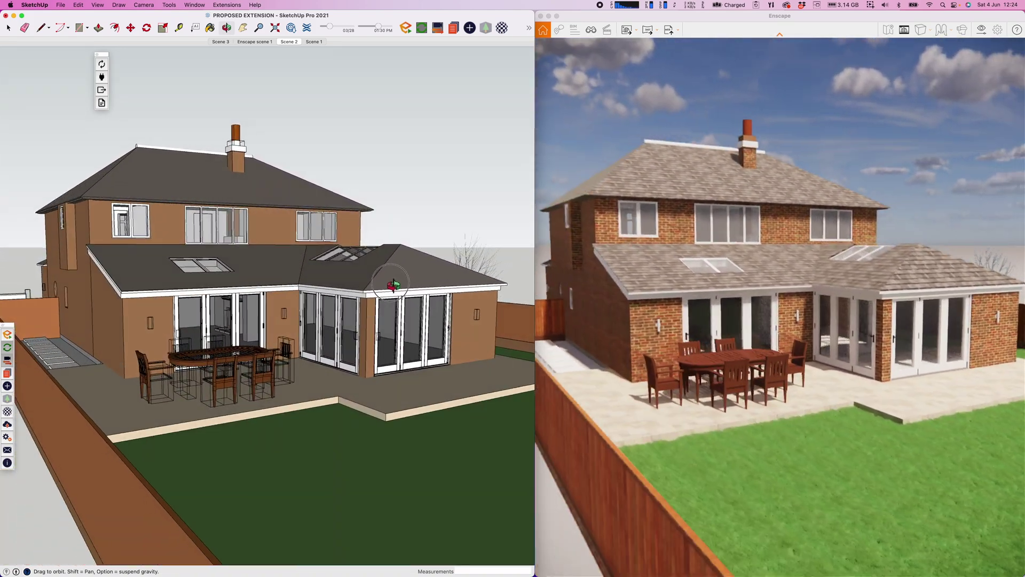
pyautogui.click(97, 55)
pyautogui.moveTo(262, 357); pyautogui.dragTo(259, 341)
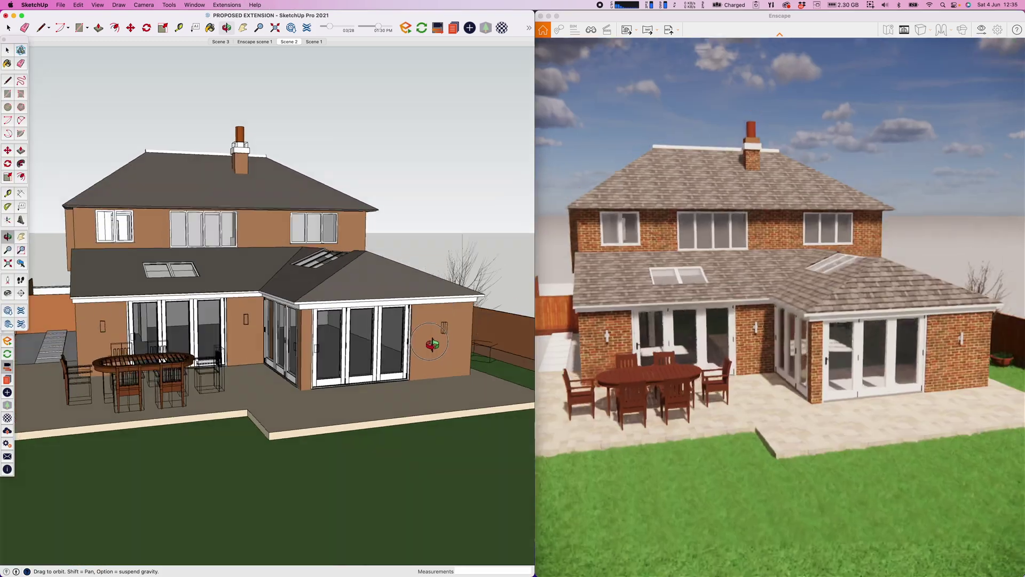
pyautogui.moveTo(432, 344); pyautogui.dragTo(443, 332)
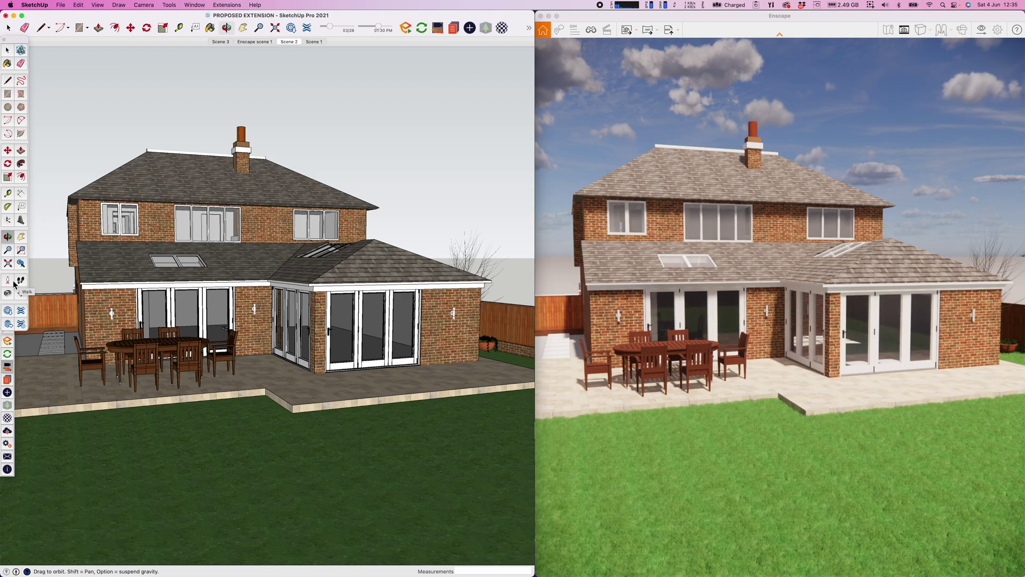
pyautogui.click(21, 281)
pyautogui.moveTo(321, 435)
pyautogui.mouseDown()
pyautogui.moveTo(303, 421)
pyautogui.moveTo(306, 431)
pyautogui.moveTo(339, 419)
pyautogui.moveTo(346, 448)
pyautogui.mouseUp()
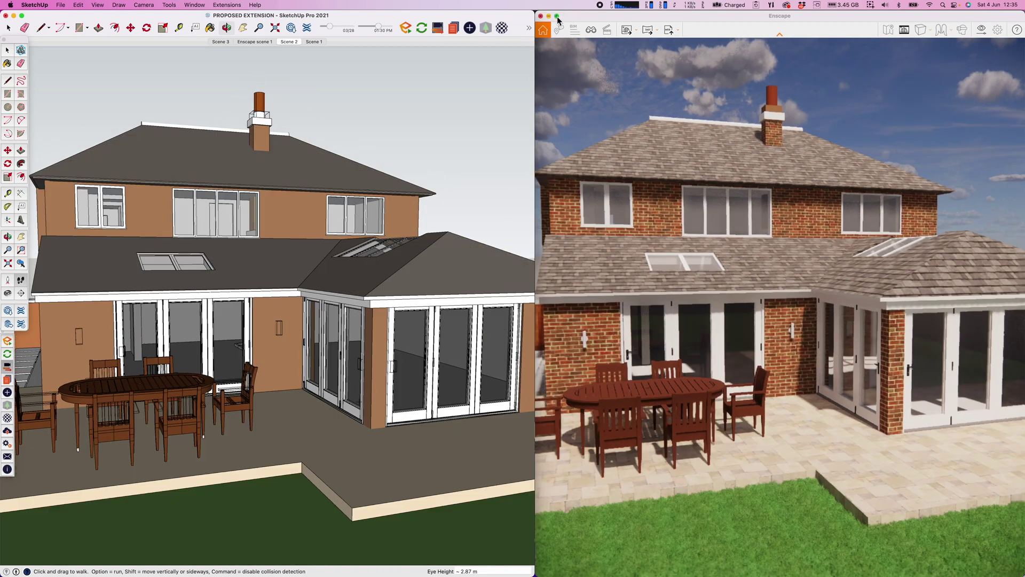
# Enlarge the Enscape window to fill the screen and look around the rear patio and extension
pyautogui.click(557, 16)
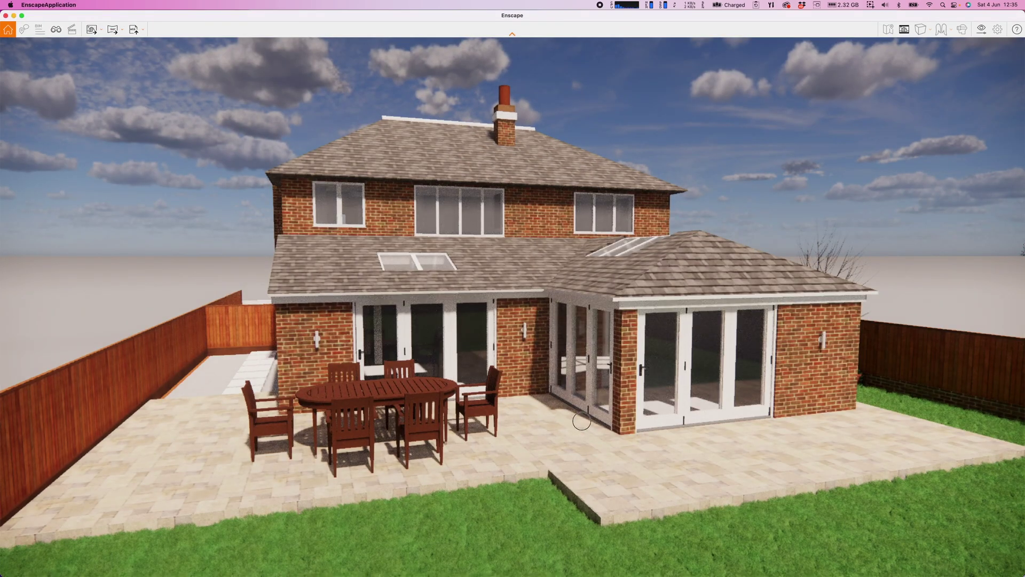
pyautogui.moveTo(736, 202); pyautogui.dragTo(834, 84)
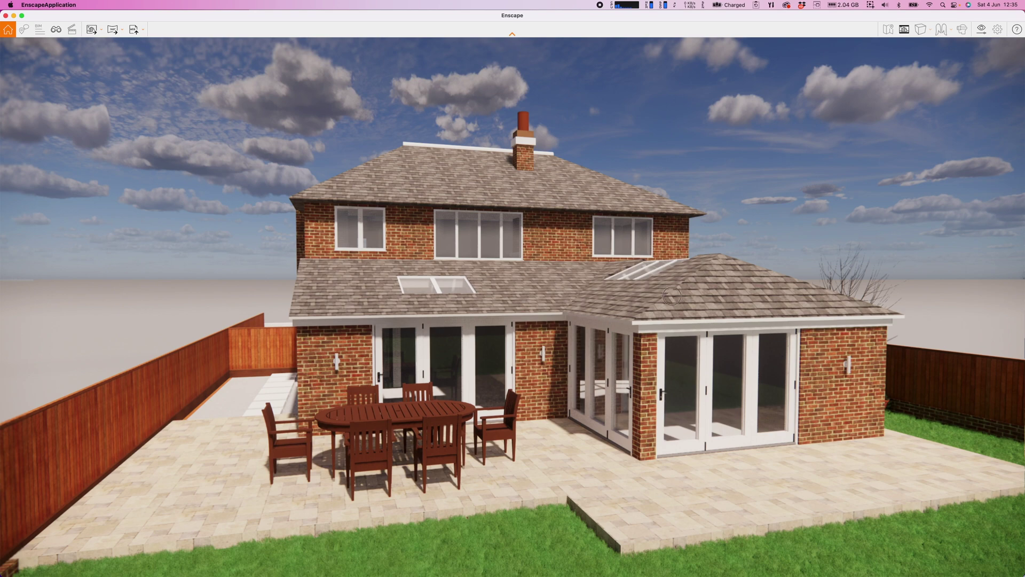
pyautogui.moveTo(672, 295); pyautogui.dragTo(630, 292)
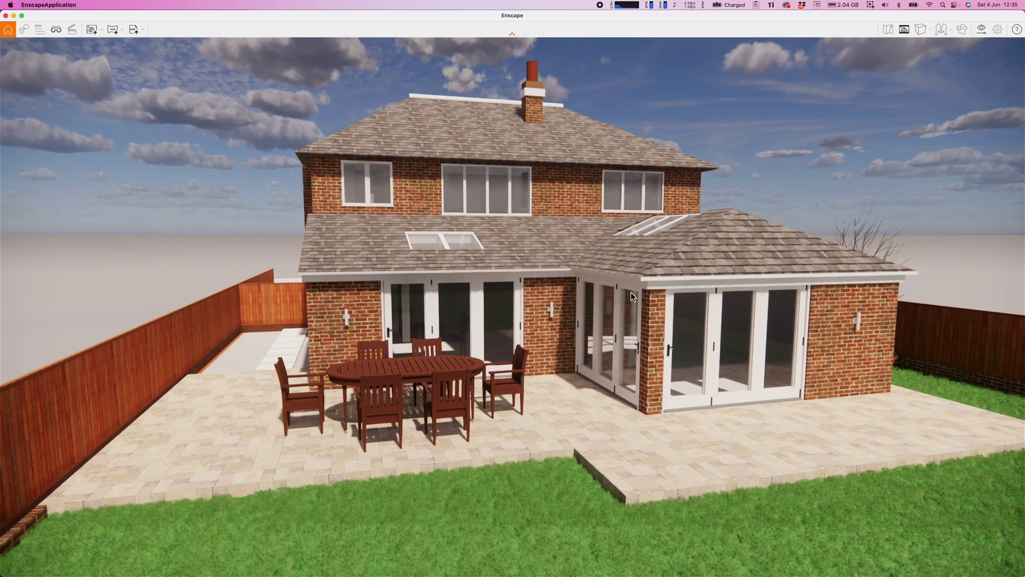
# Change the time of day in the render and orbit to a lower garden view of the rear extension's glazed doors
pyautogui.keyDown('shift'); pyautogui.moveTo(643, 281); pyautogui.dragTo(642, 280, button='right'); pyautogui.keyUp('shift')
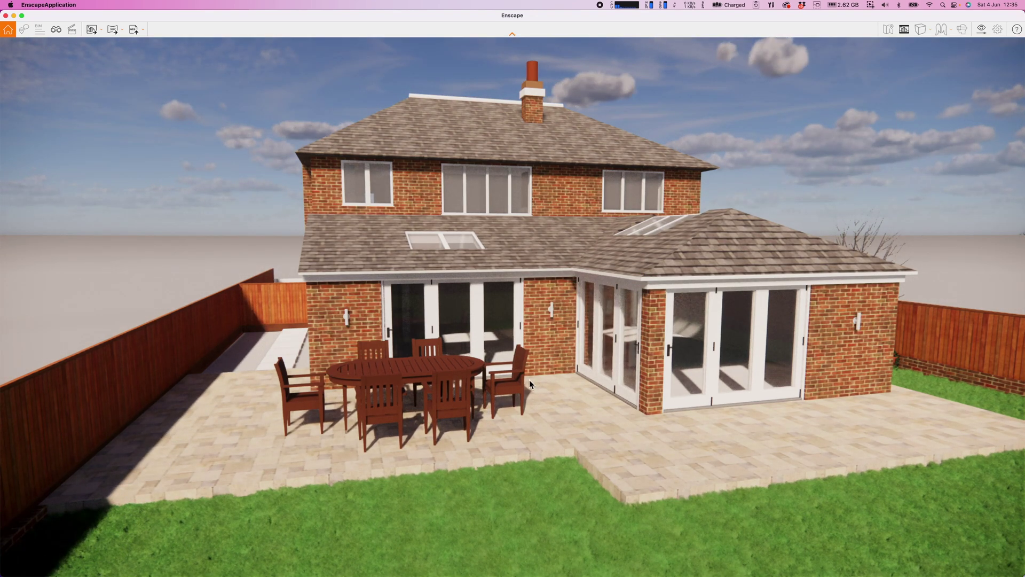
pyautogui.moveTo(533, 378); pyautogui.dragTo(533, 378, button='right')
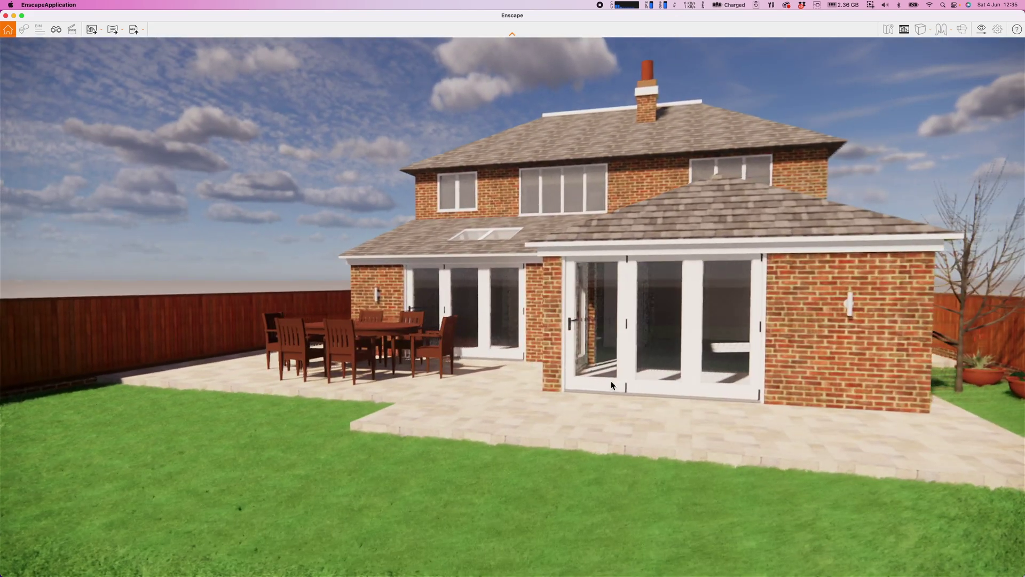
pyautogui.moveTo(611, 384); pyautogui.dragTo(613, 380, button='right')
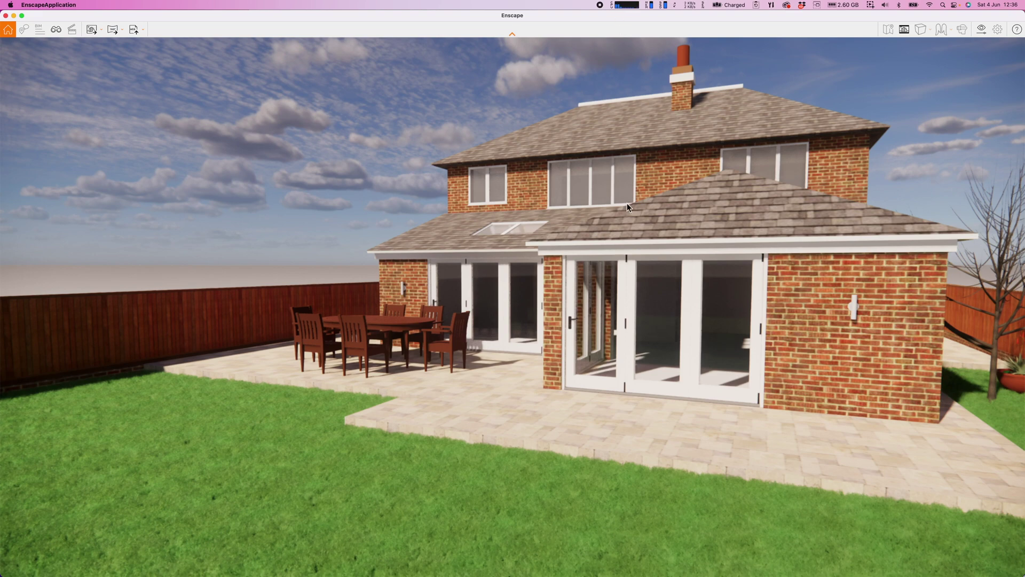
pyautogui.keyDown('shift'); pyautogui.moveTo(556, 349); pyautogui.dragTo(556, 349, button='right'); pyautogui.keyUp('shift')
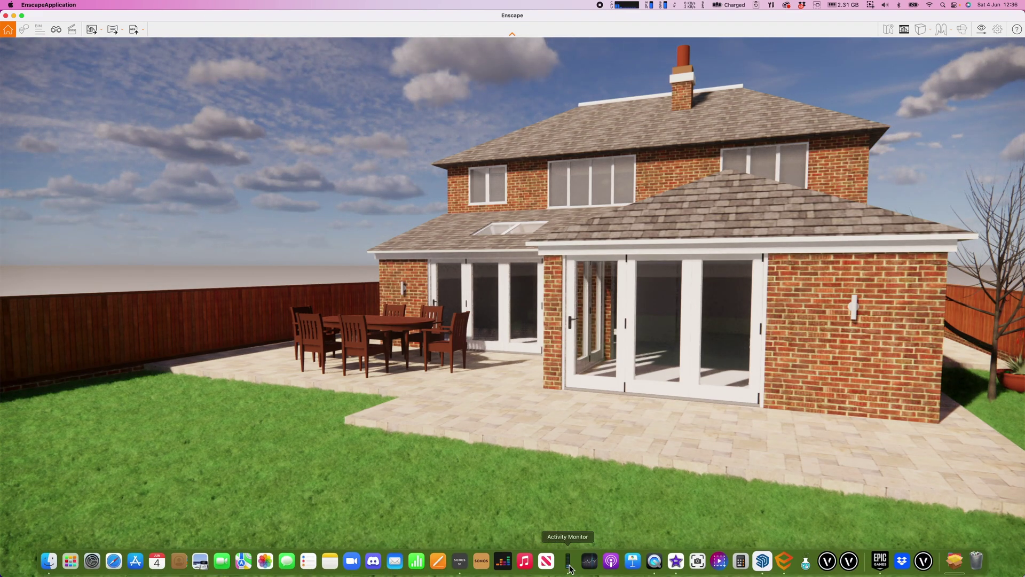
# Open Activity Monitor, close its process list, and place its GPU history window over the sky beside the rendered house
pyautogui.click(568, 560)
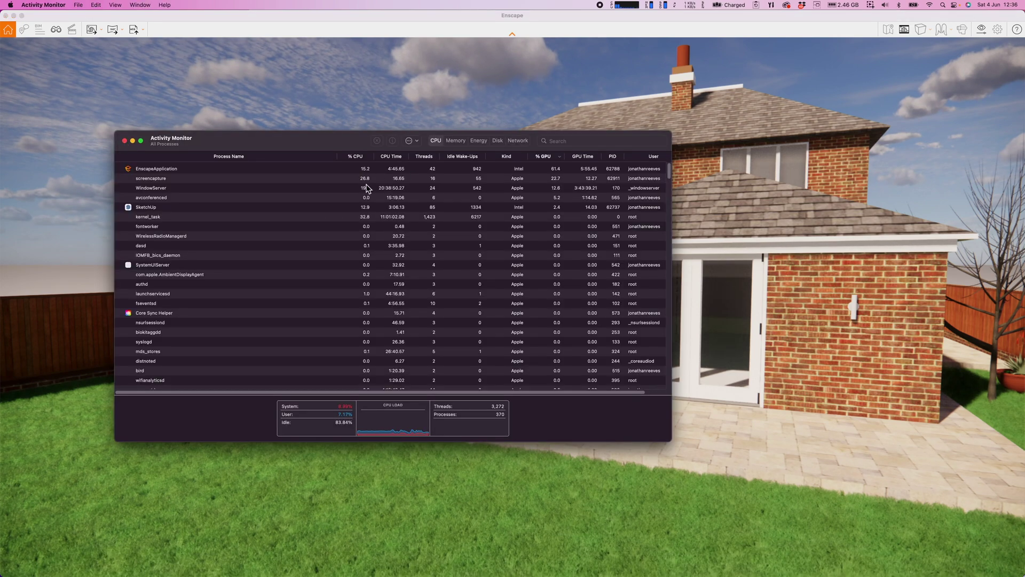
pyautogui.click(124, 141)
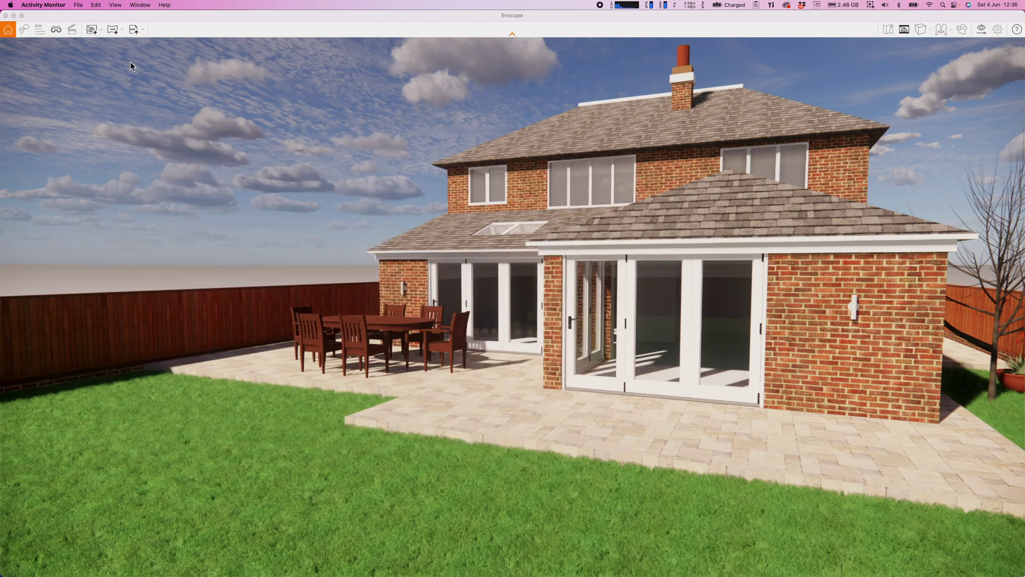
pyautogui.click(140, 4)
pyautogui.click(145, 95)
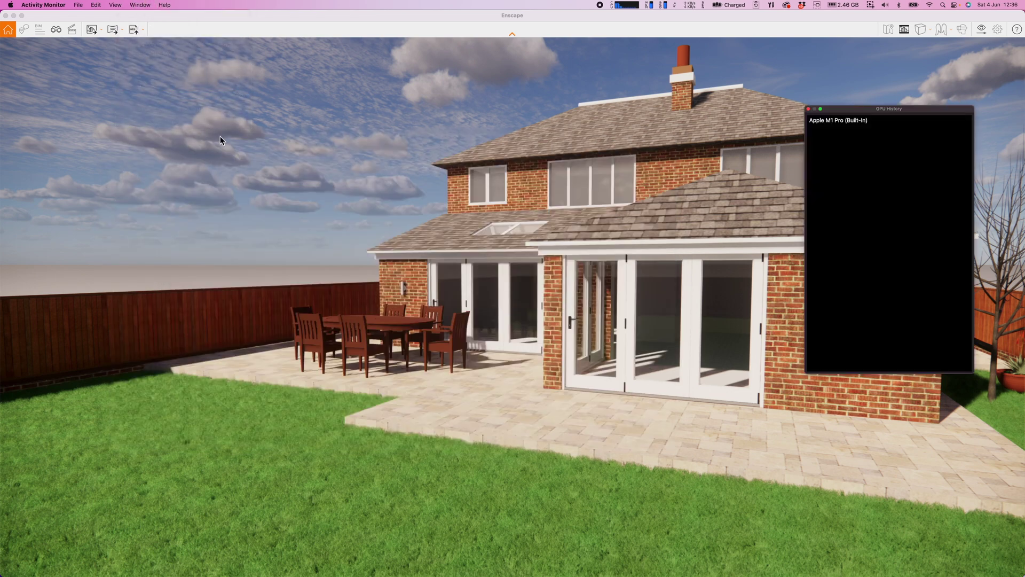
pyautogui.moveTo(882, 111); pyautogui.dragTo(92, 66)
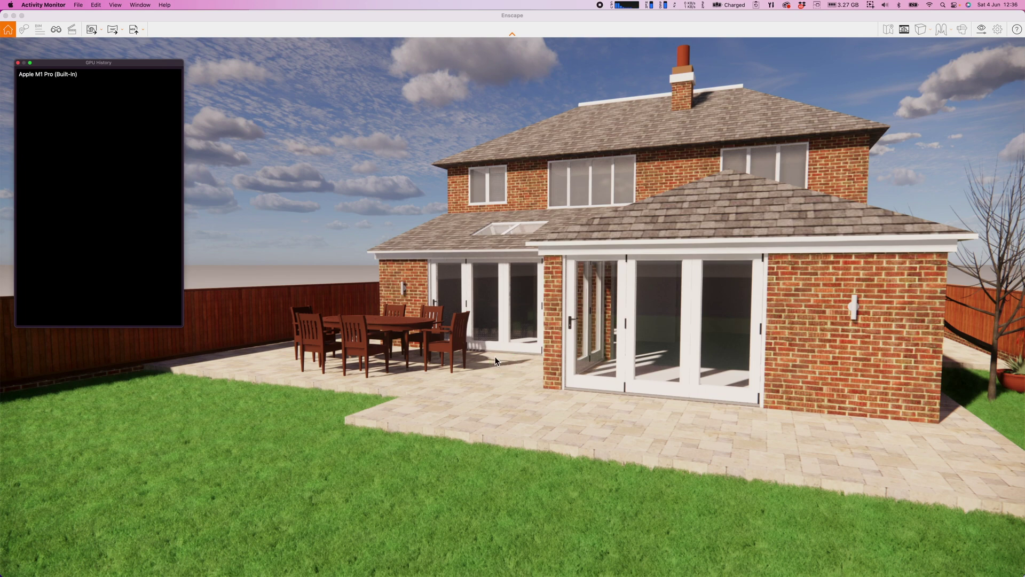
# Move, turn and zoom around the rear garden in the Enscape render to check the GPU load during navigation
pyautogui.moveTo(494, 361); pyautogui.dragTo(512, 399)
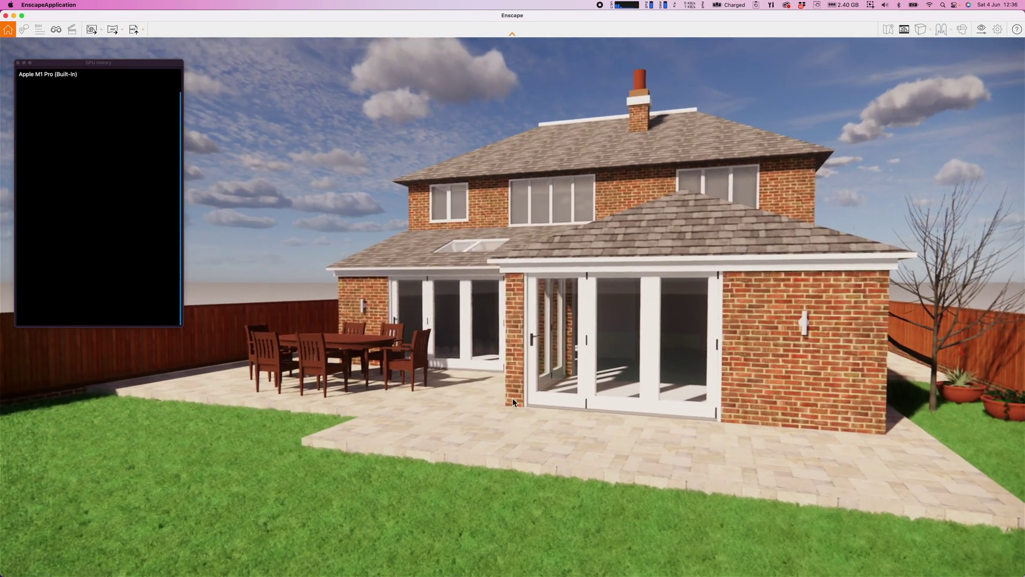
pyautogui.press('e')
pyautogui.press('d')
pyautogui.press('w')
pyautogui.press('a')
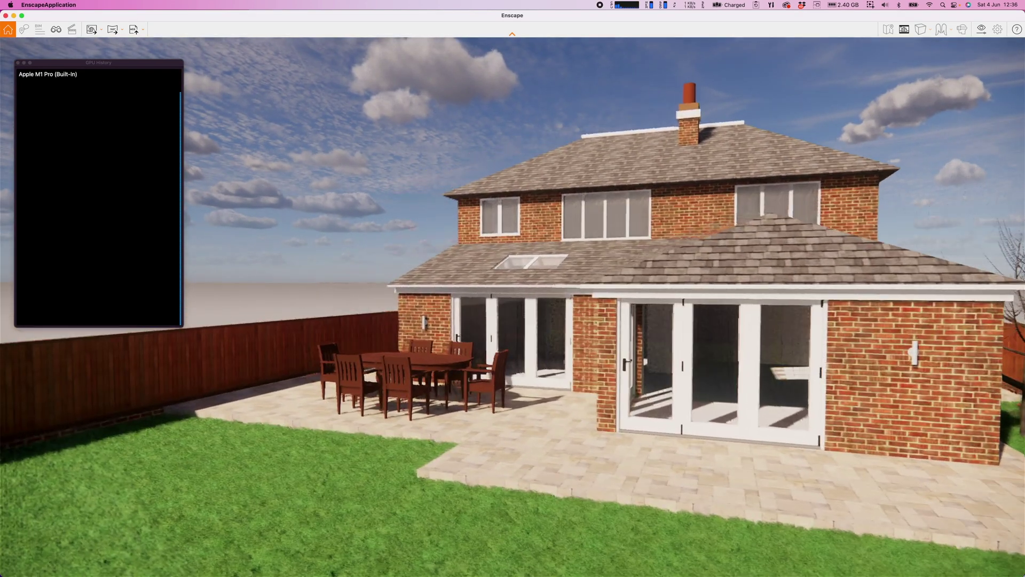
pyautogui.press('d')
pyautogui.press('q')
pyautogui.moveTo(463, 412); pyautogui.dragTo(460, 417)
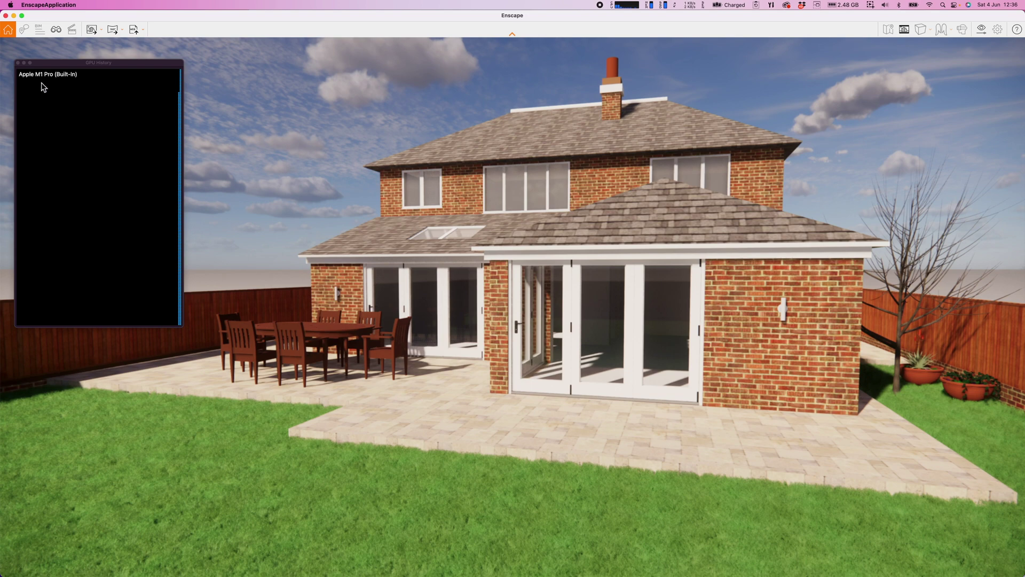
pyautogui.moveTo(593, 344); pyautogui.dragTo(571, 370)
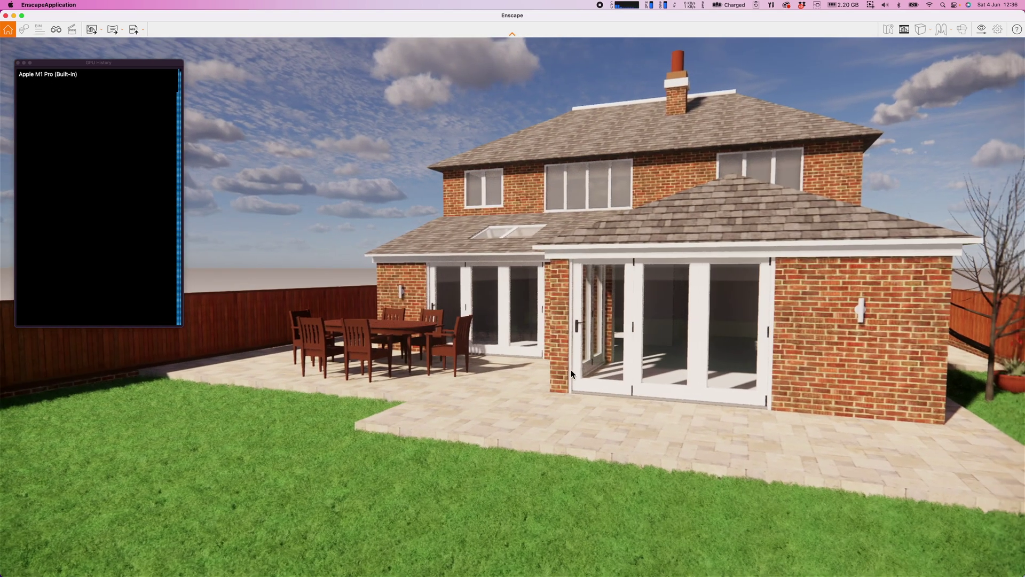
pyautogui.scroll(-2, 564, 366)
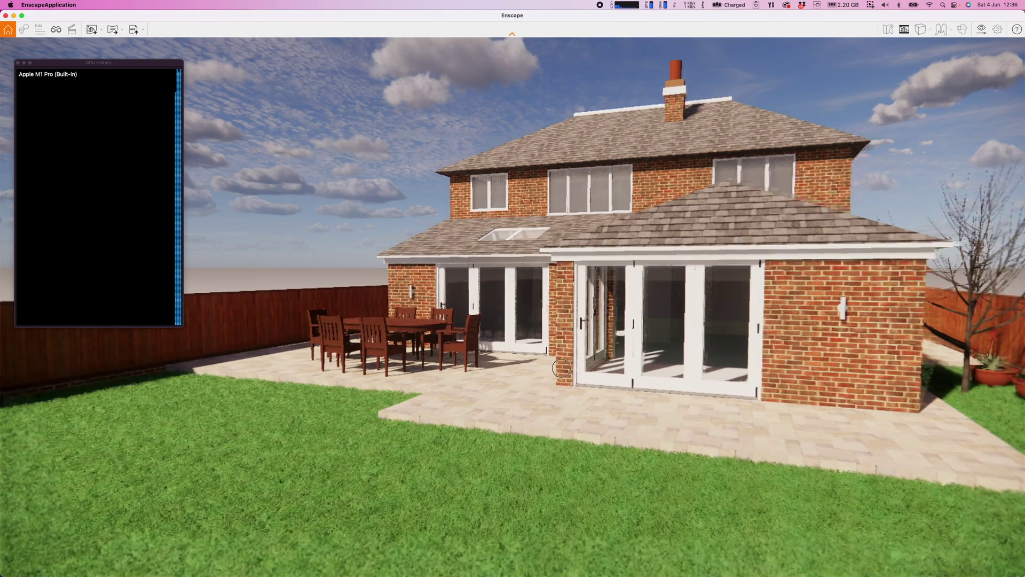
pyautogui.moveTo(554, 368); pyautogui.dragTo(559, 367)
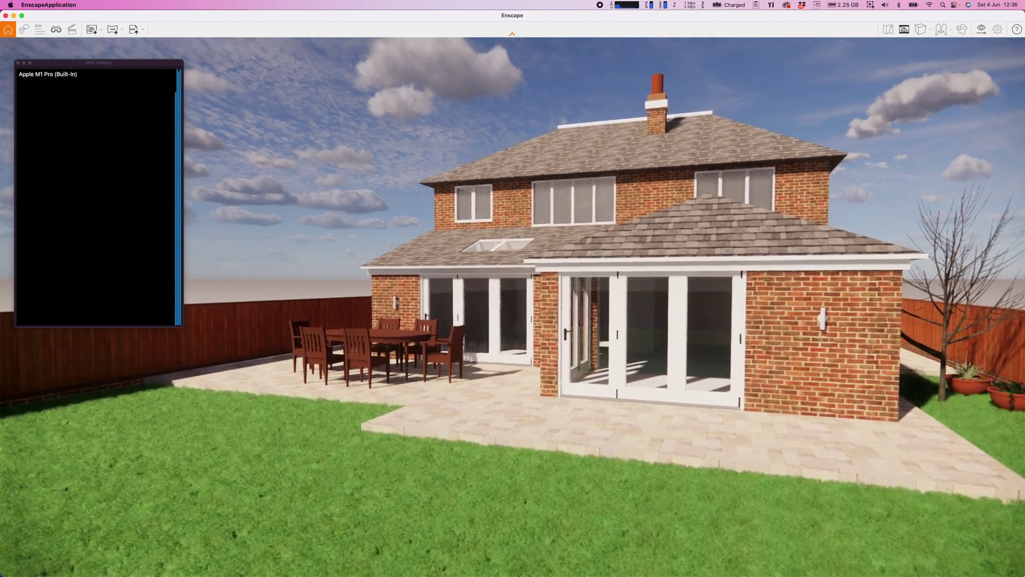
pyautogui.moveTo(557, 366)
pyautogui.mouseDown(button='middle')
pyautogui.moveTo(570, 365)
pyautogui.moveTo(481, 389)
pyautogui.moveTo(566, 400)
pyautogui.moveTo(557, 366)
pyautogui.mouseUp(button='middle')
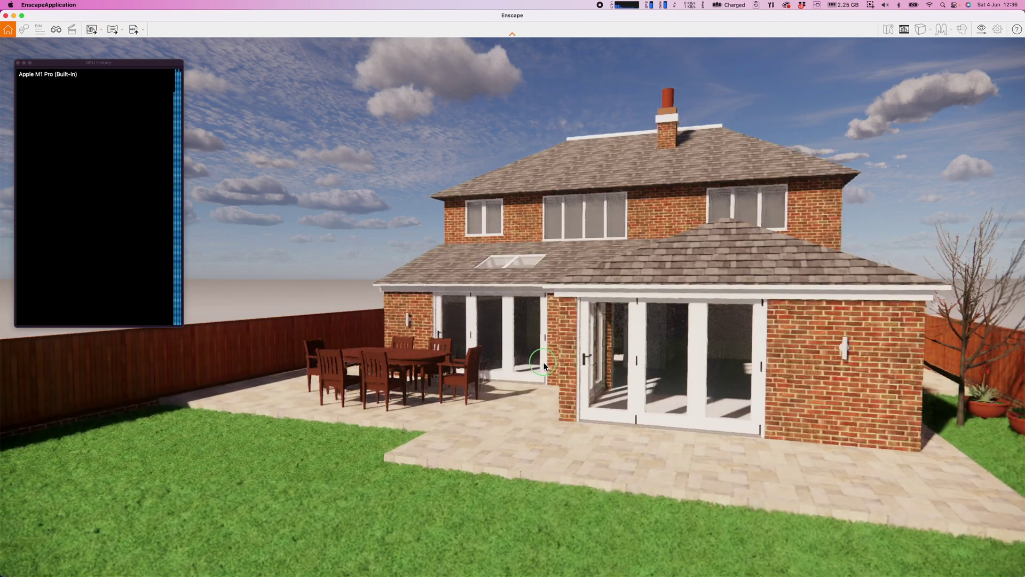
# Shift the time of day in the render to warm, low sunlight on the rear of the house
pyautogui.moveTo(543, 362)
pyautogui.keyDown('shift'); pyautogui.mouseDown(button='right')
pyautogui.moveTo(574, 362)
pyautogui.moveTo(555, 362)
pyautogui.mouseUp(button='right'); pyautogui.keyUp('shift')
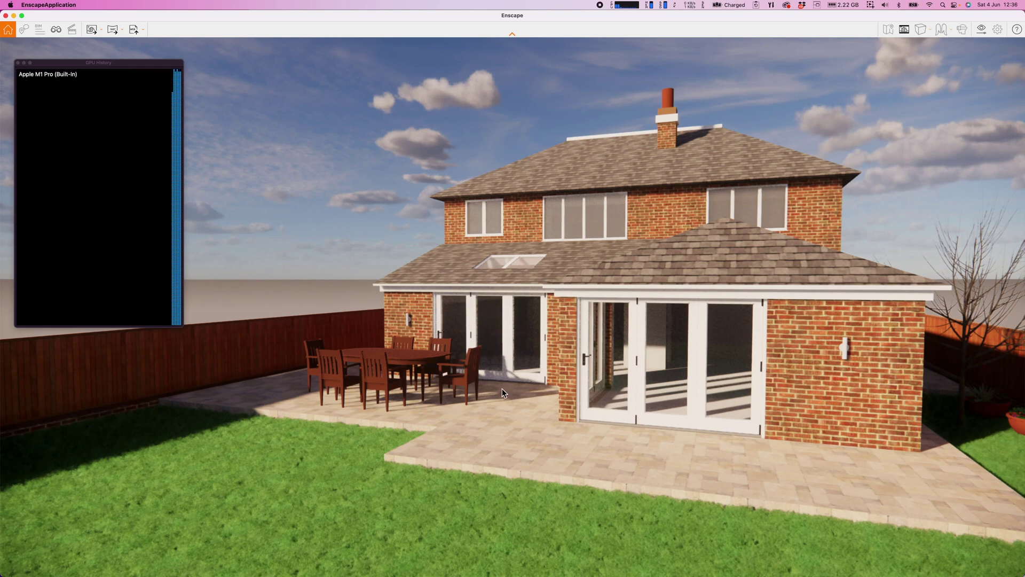
pyautogui.keyDown('shift'); pyautogui.moveTo(544, 398); pyautogui.dragTo(544, 398, button='right'); pyautogui.keyUp('shift')
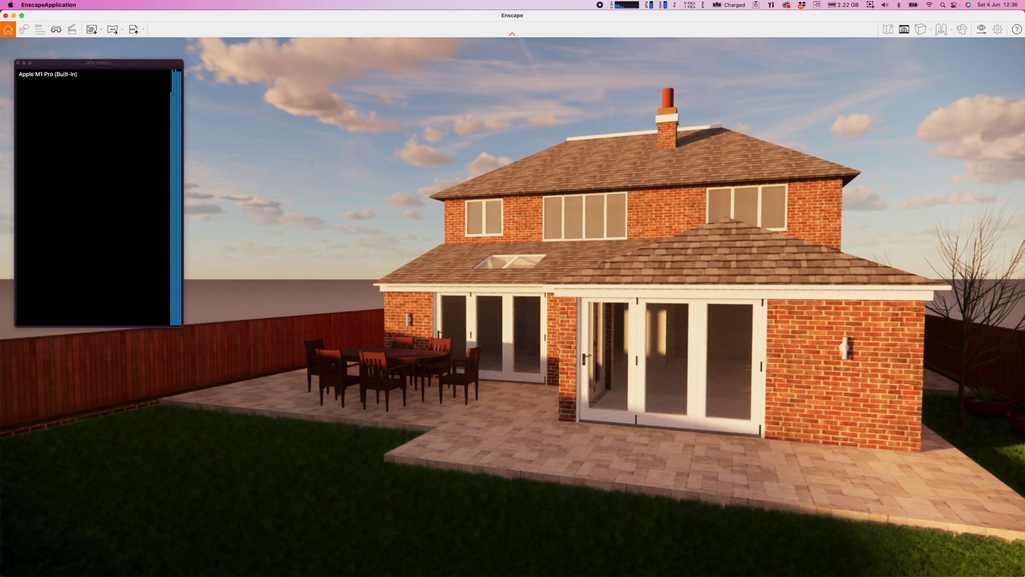
# Shrink the Enscape window to about half the screen and place it beside the SketchUp model
pyautogui.moveTo(1024, 19); pyautogui.dragTo(487, 48)
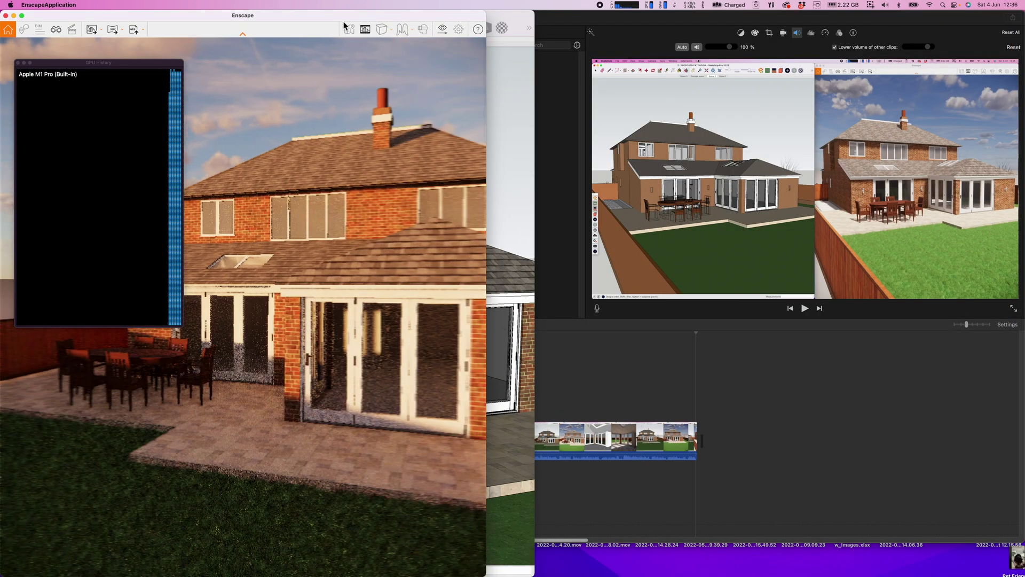
pyautogui.moveTo(346, 19); pyautogui.dragTo(868, 20)
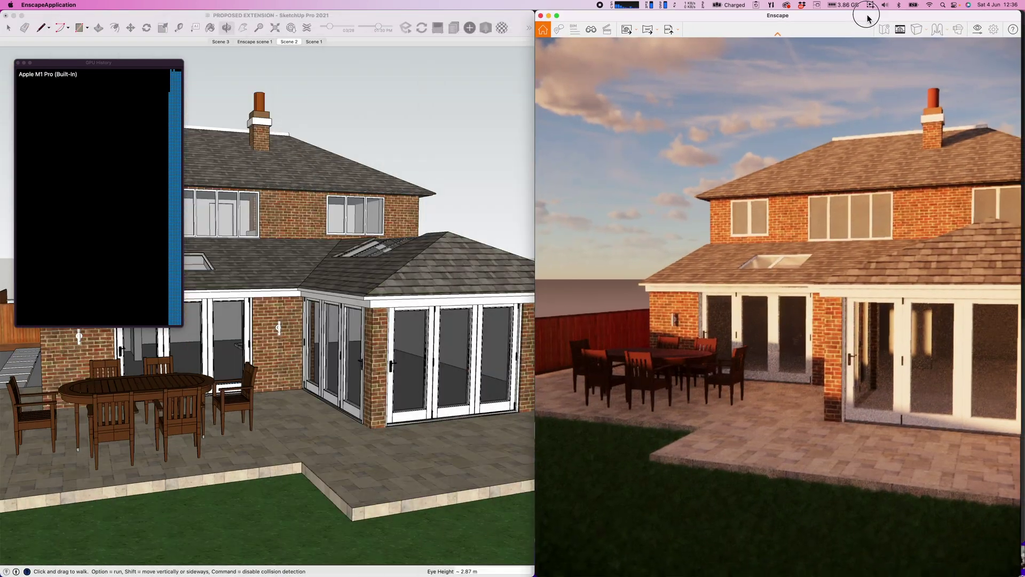
# Close the GPU history window and activate Scene 3, followed by Enscape scene 1, in the SketchUp model
pyautogui.click(17, 63)
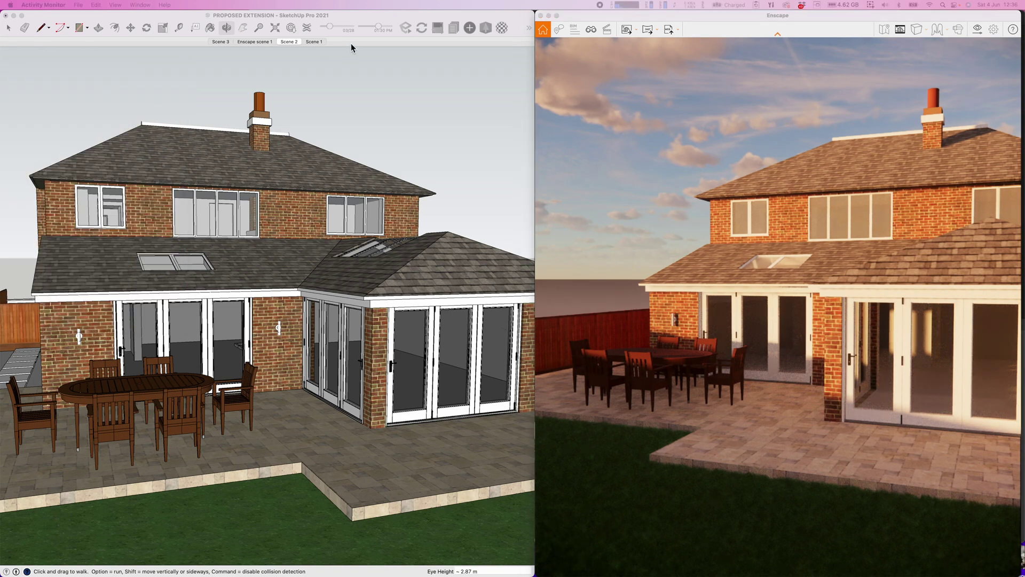
pyautogui.click(355, 62)
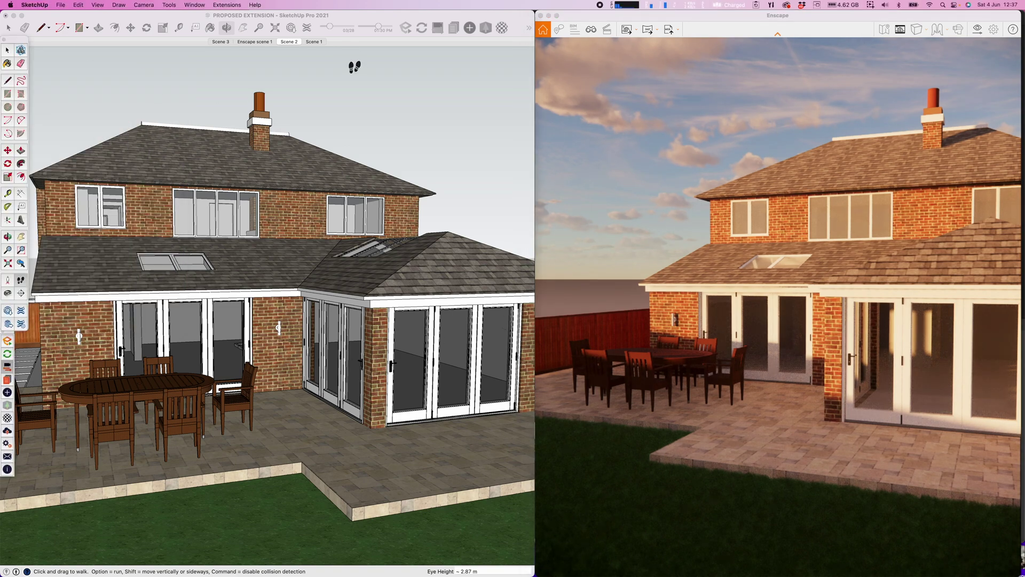
pyautogui.click(227, 43)
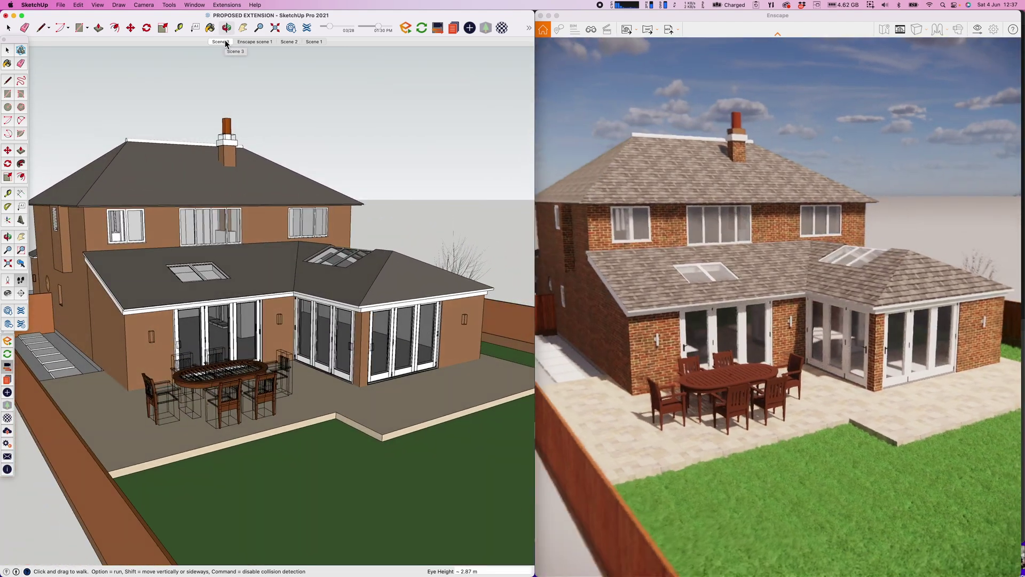
pyautogui.click(257, 43)
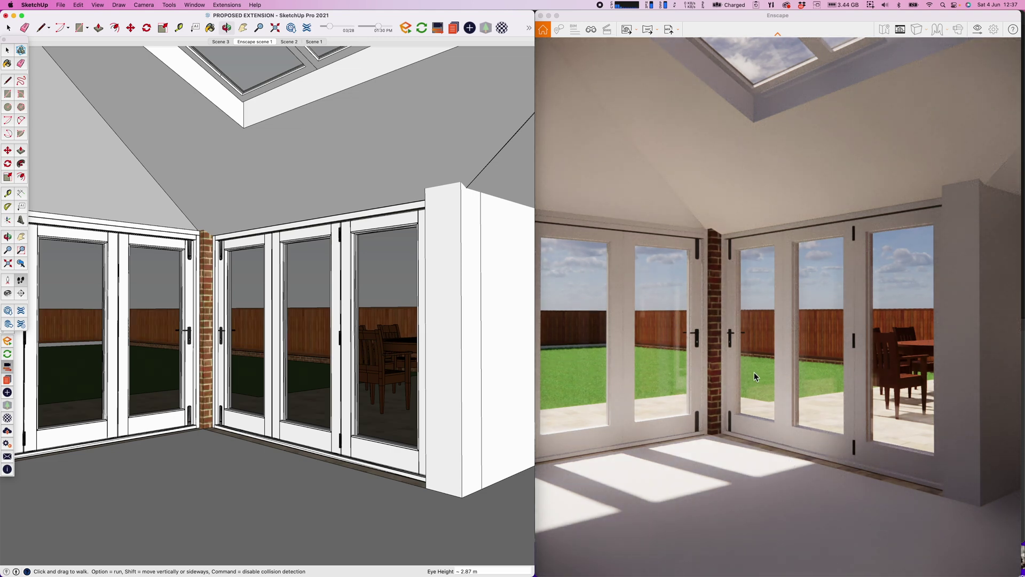
# Enlarge the Enscape window to fill the screen and shift the interior render's time of day to late-morning sunlight
pyautogui.click(556, 16)
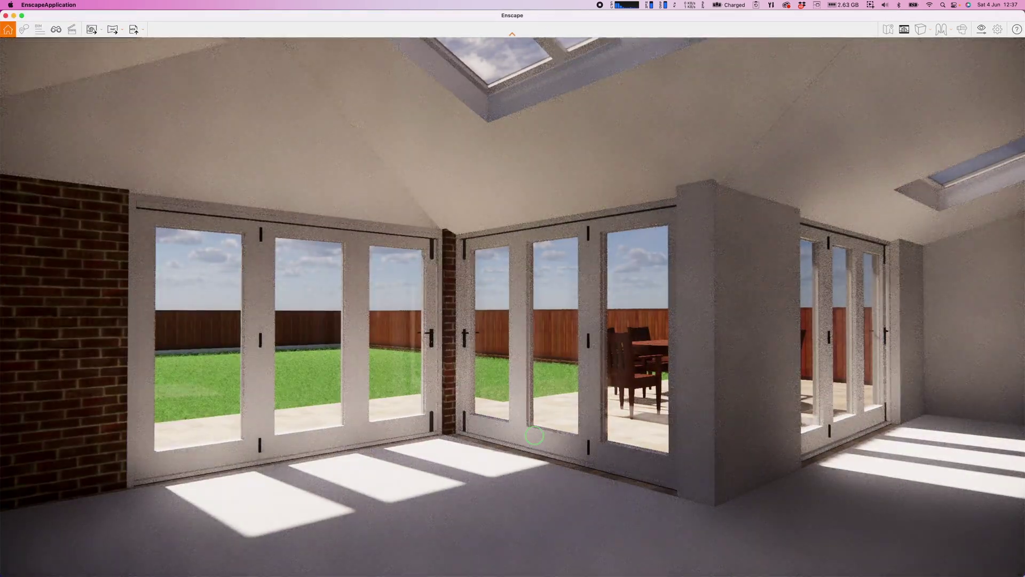
pyautogui.keyDown('shift'); pyautogui.moveTo(534, 435); pyautogui.dragTo(534, 436, button='right'); pyautogui.keyUp('shift')
pyautogui.press('i')
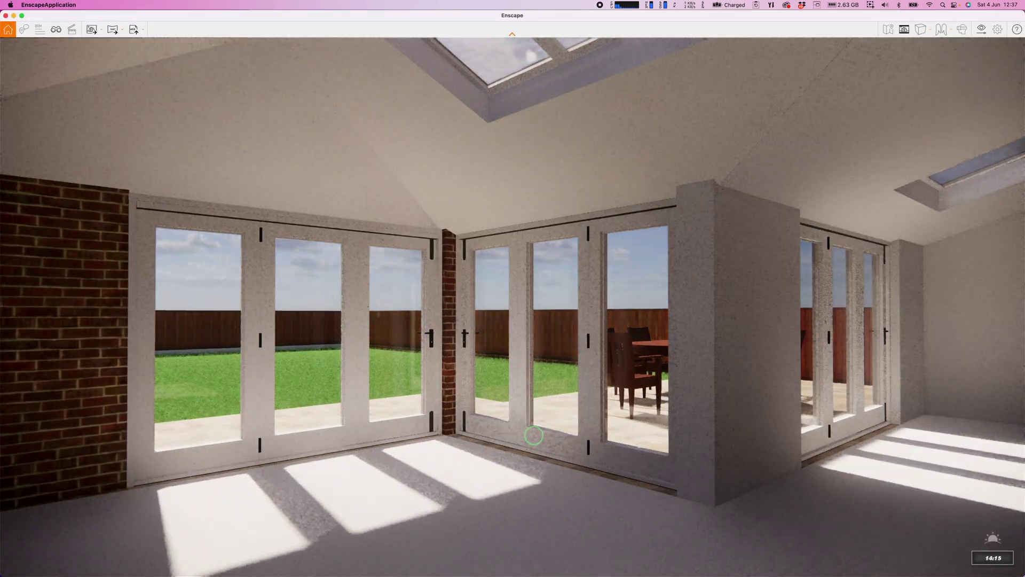
pyautogui.press('u')
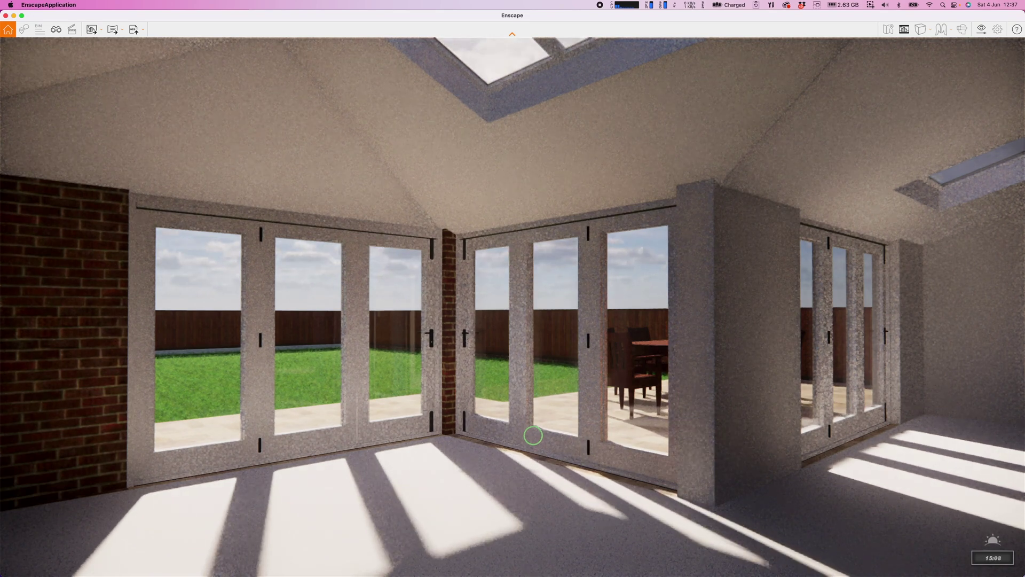
pyautogui.press('u')
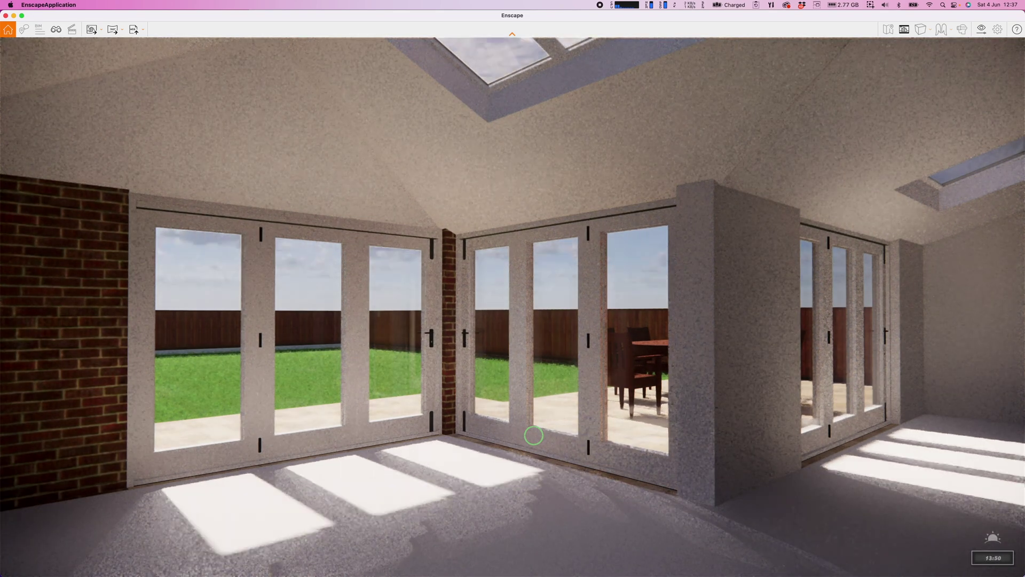
pyautogui.press('u')
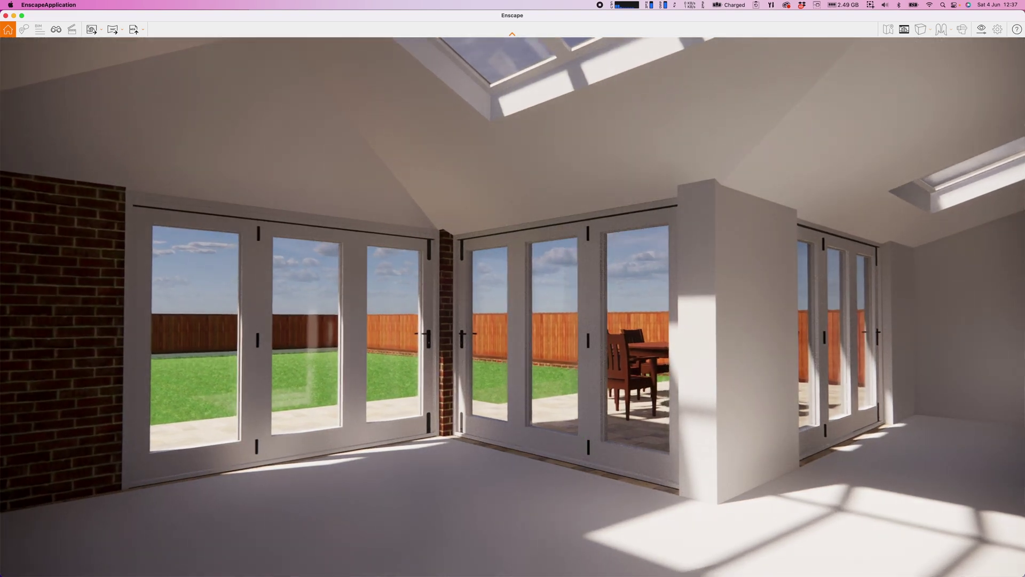
# Frame the interior render around the white wall between the glazed doors and save it in View Management as Enscape scene 2
pyautogui.moveTo(663, 474); pyautogui.dragTo(593, 420, button='middle')
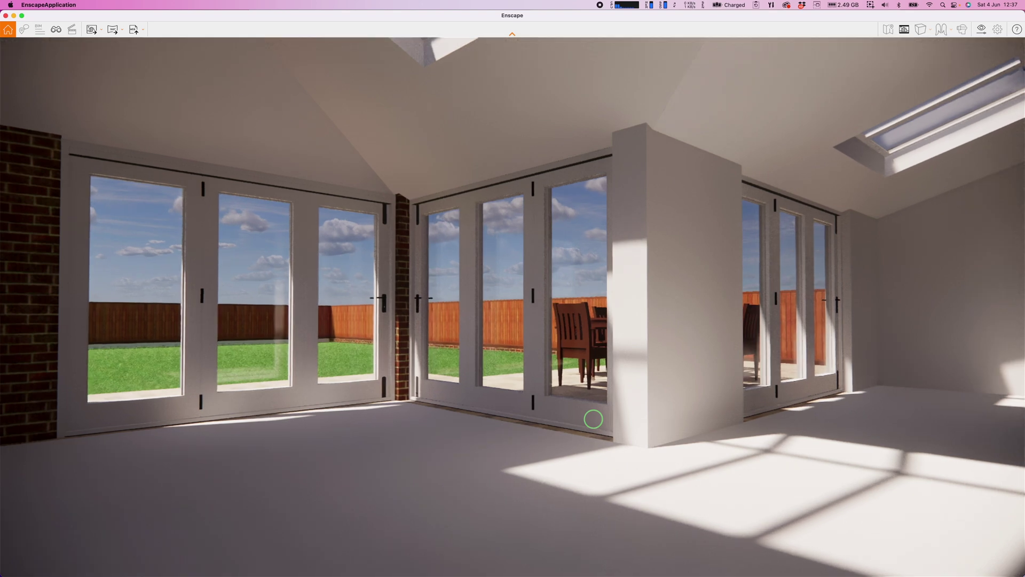
pyautogui.moveTo(593, 419); pyautogui.dragTo(594, 420, button='right')
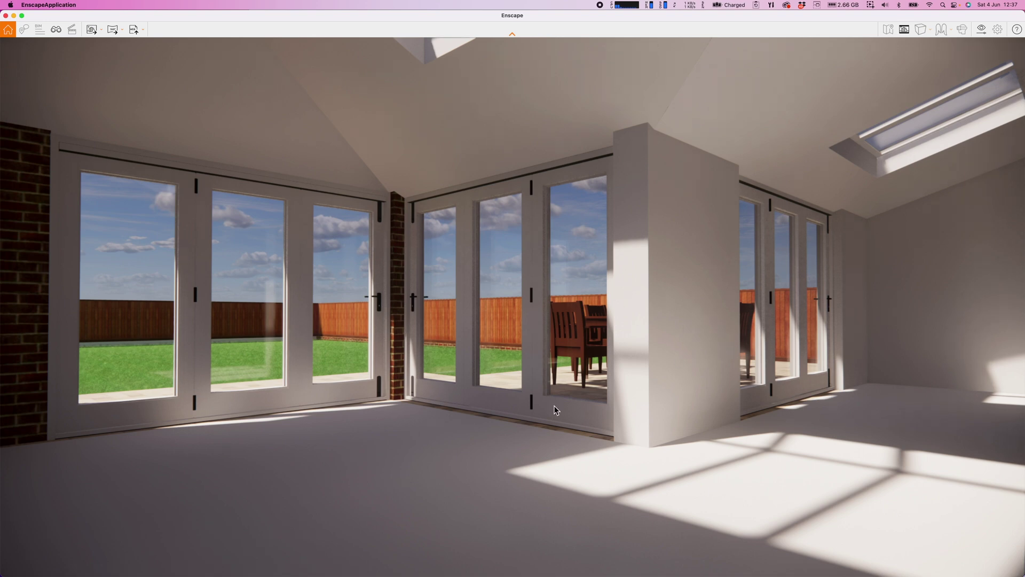
pyautogui.moveTo(595, 396); pyautogui.dragTo(163, 237)
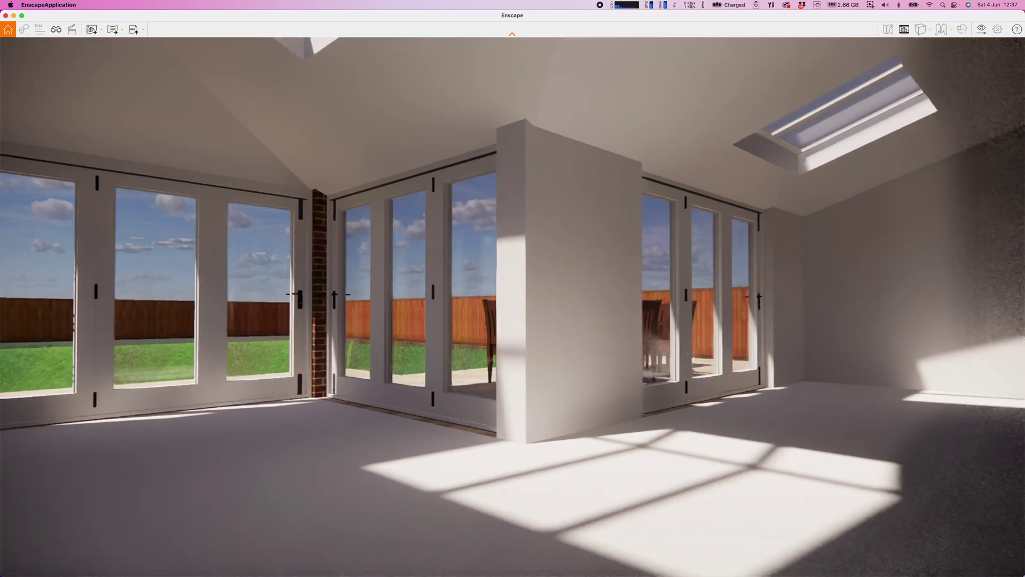
pyautogui.click(56, 30)
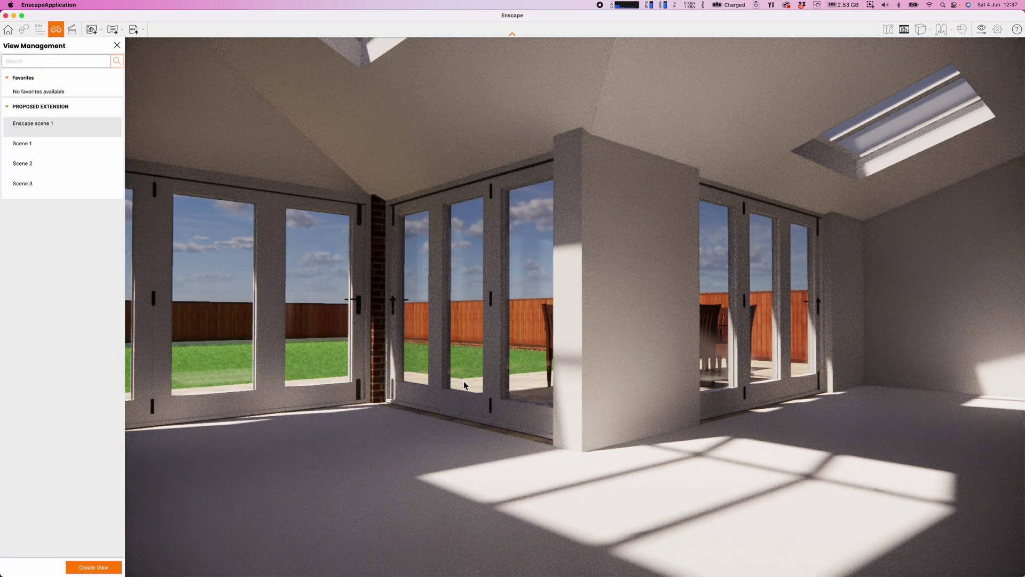
pyautogui.moveTo(463, 382); pyautogui.dragTo(502, 372, button='middle')
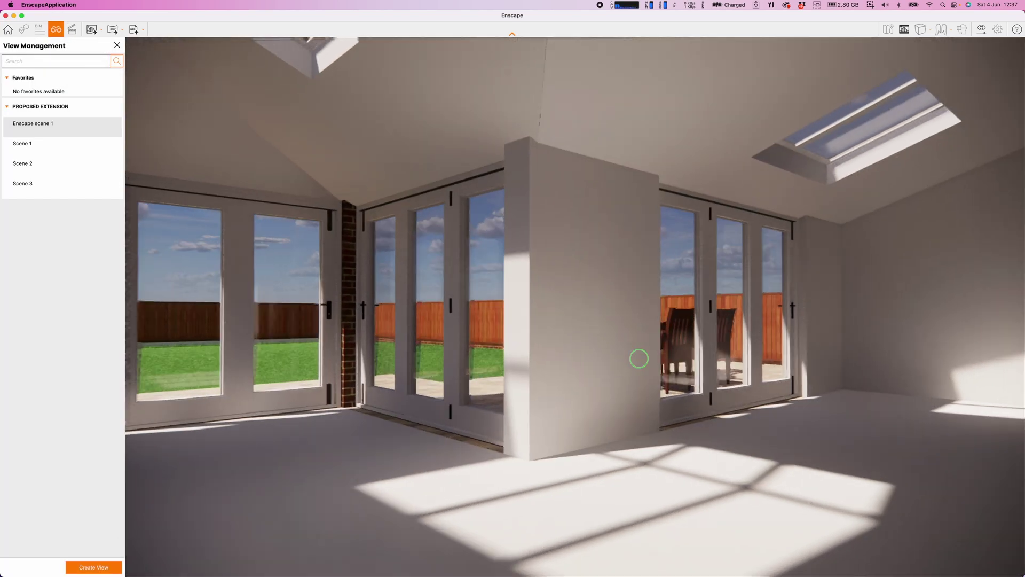
pyautogui.moveTo(639, 359); pyautogui.dragTo(640, 357, button='right')
pyautogui.scroll(2, 639, 357)
pyautogui.scroll(2, 640, 357)
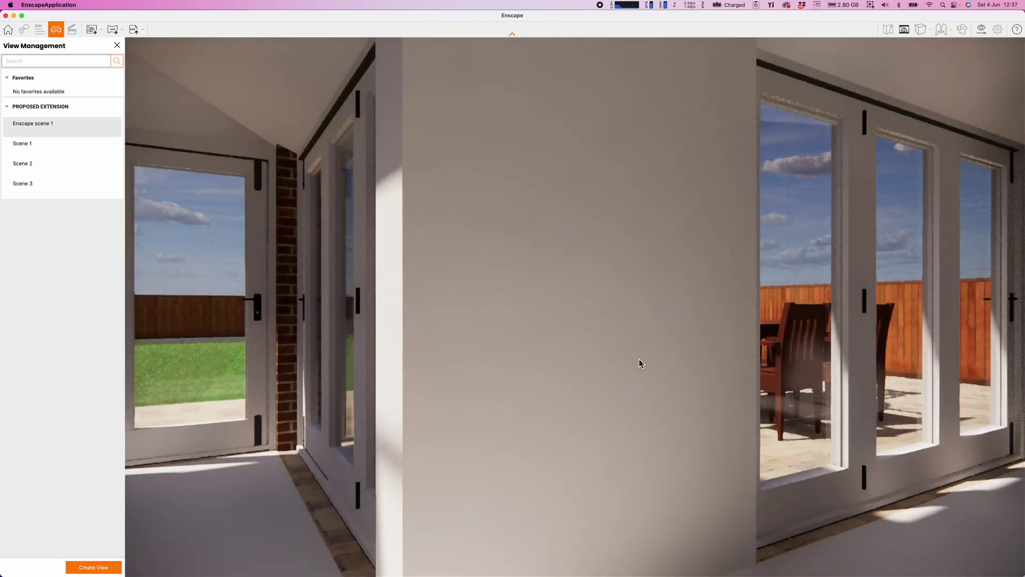
pyautogui.scroll(-2, 638, 361)
pyautogui.moveTo(639, 362); pyautogui.dragTo(642, 363)
pyautogui.press('a')
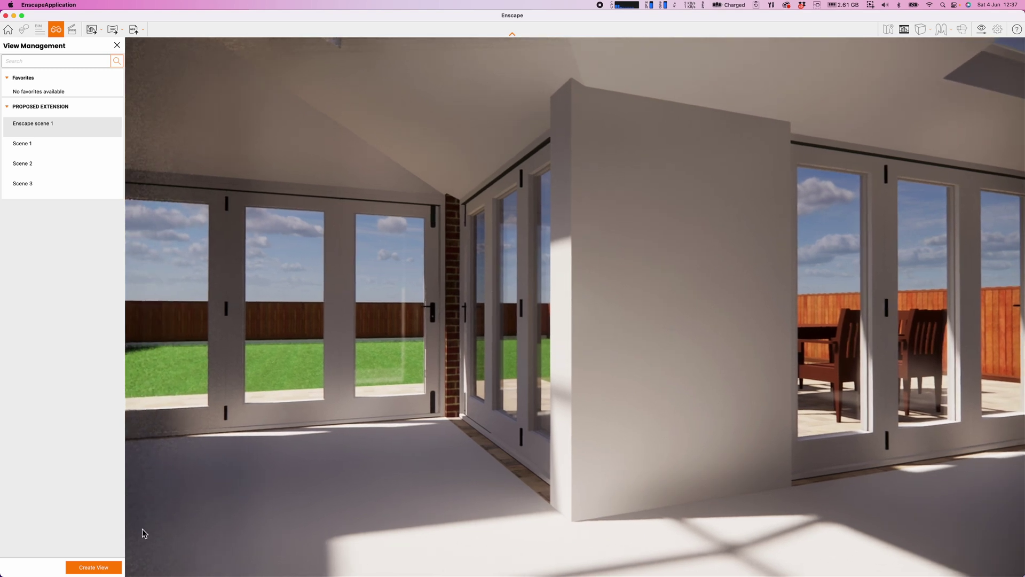
pyautogui.click(100, 568)
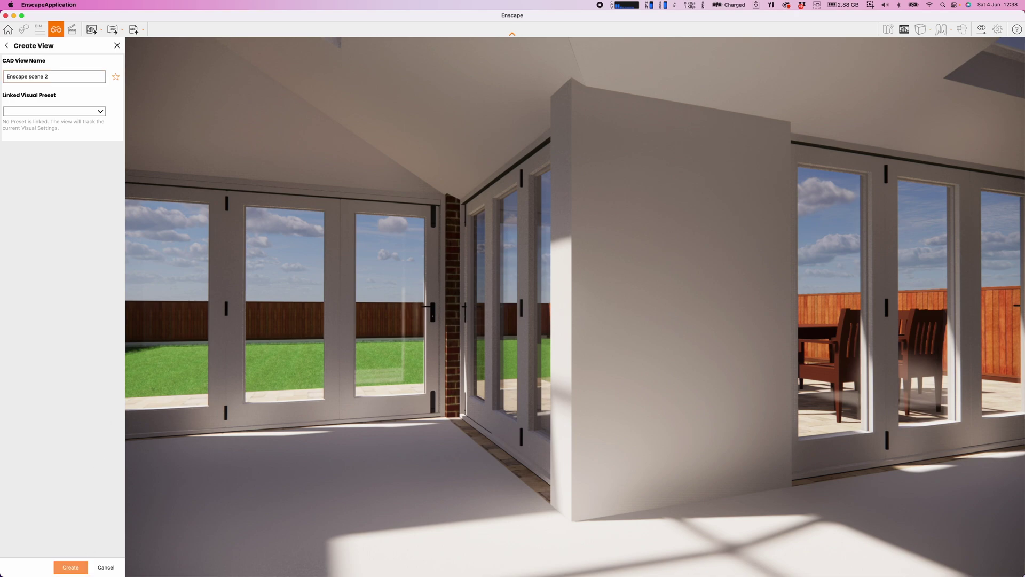
pyautogui.click(71, 567)
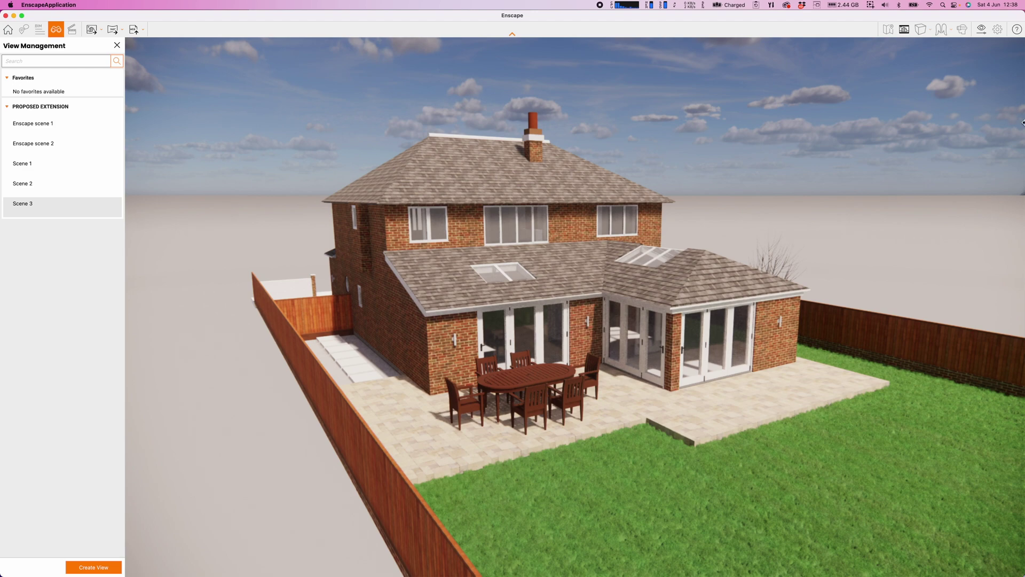
# Shrink the Enscape window to half the screen, place it beside the SketchUp model and close View Management
pyautogui.moveTo(1024, 123); pyautogui.dragTo(510, 123)
pyautogui.moveTo(288, 15); pyautogui.dragTo(814, 16)
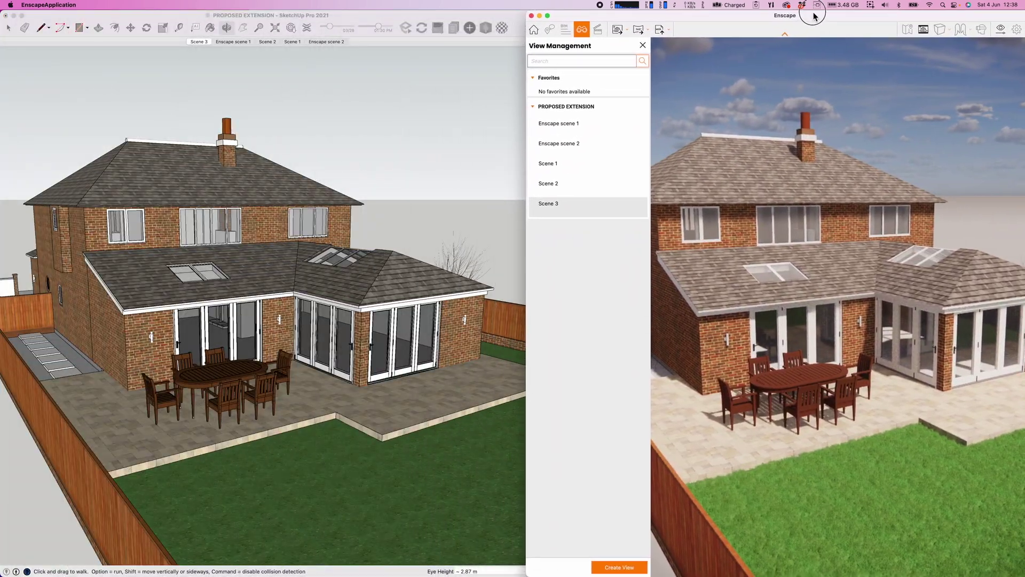
pyautogui.click(642, 45)
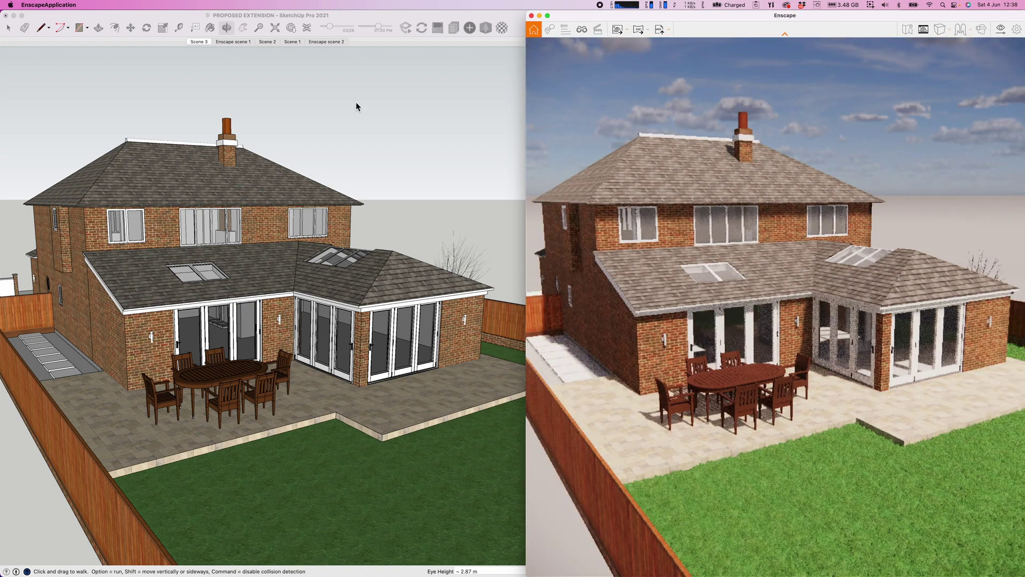
# Activate the new Enscape scene 2 in SketchUp, then return both views to Enscape scene 1
pyautogui.click(321, 41)
pyautogui.click(321, 42)
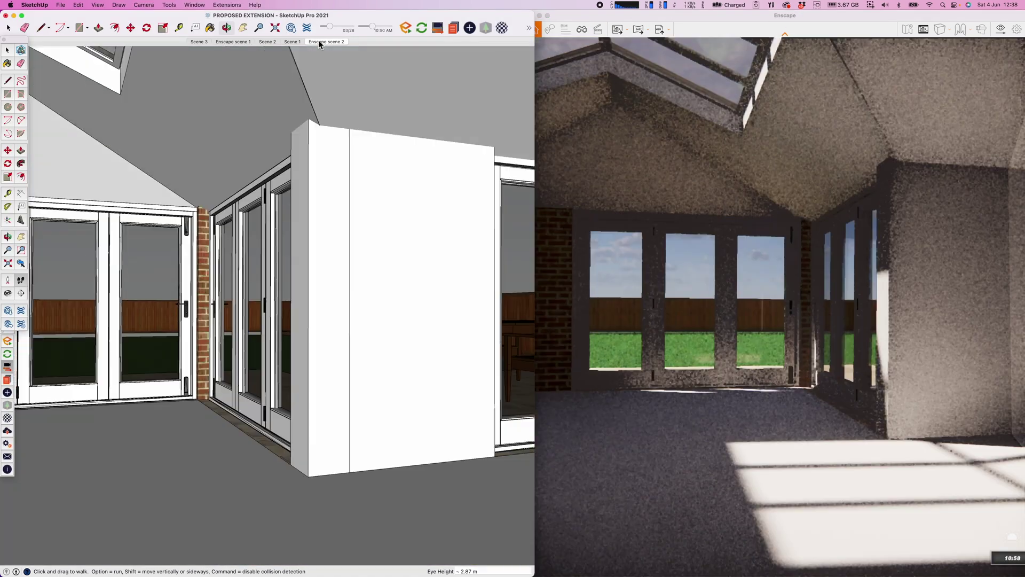
pyautogui.click(319, 42)
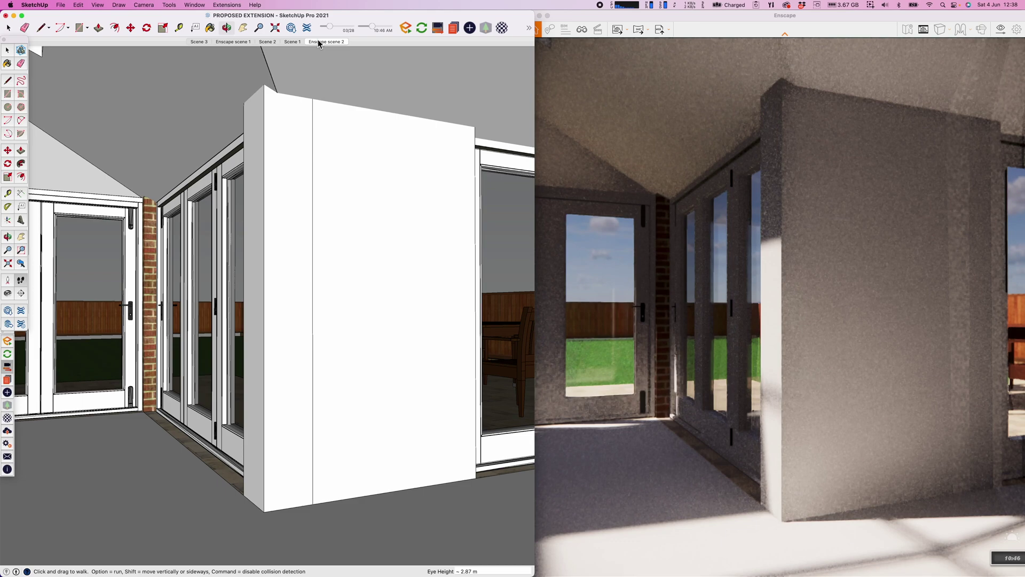
pyautogui.click(235, 42)
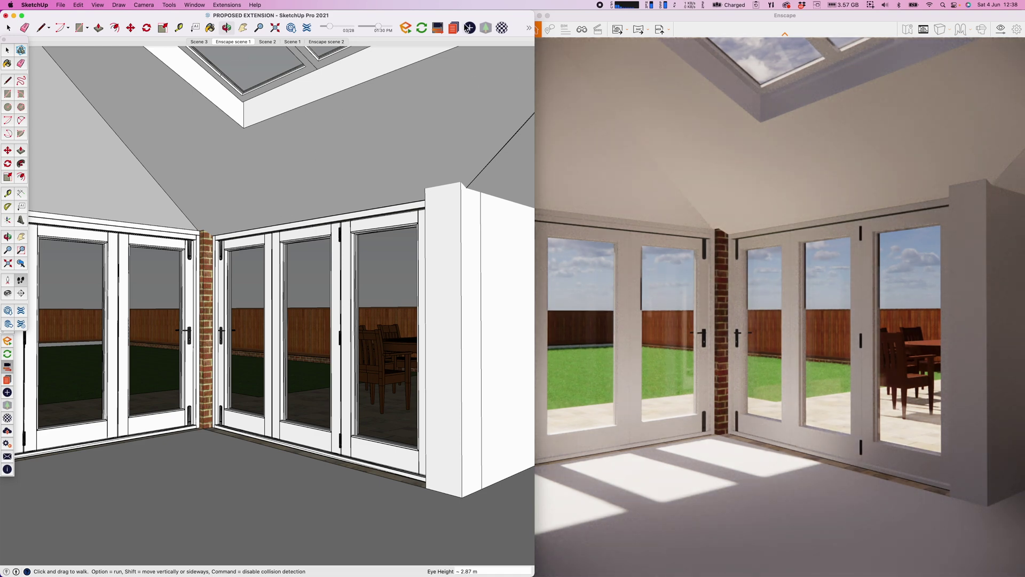
# Search 3D Warehouse for "chair" and enlarge its window to browse the results
pyautogui.click(291, 28)
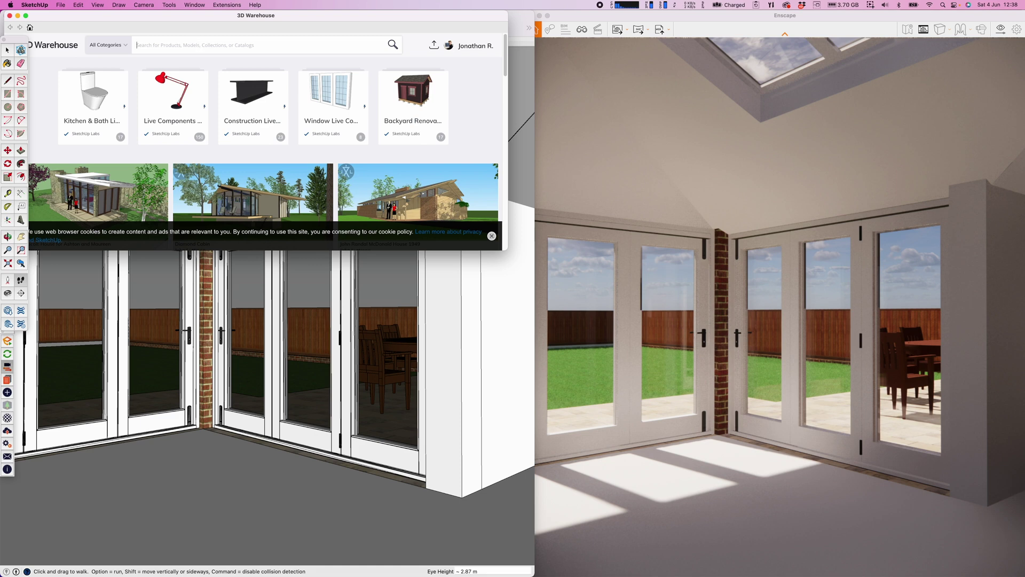
pyautogui.write('cha')
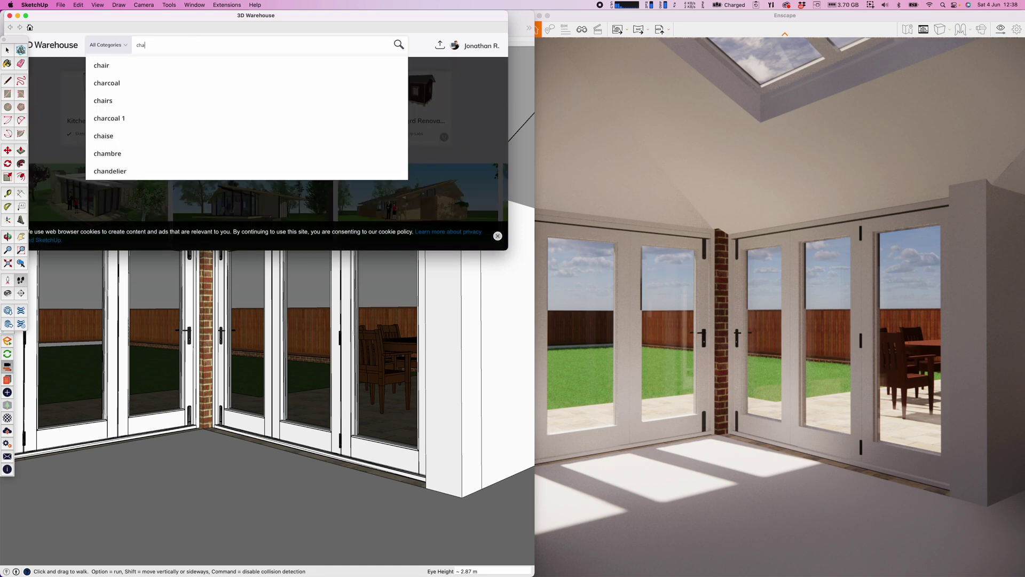
pyautogui.click(113, 66)
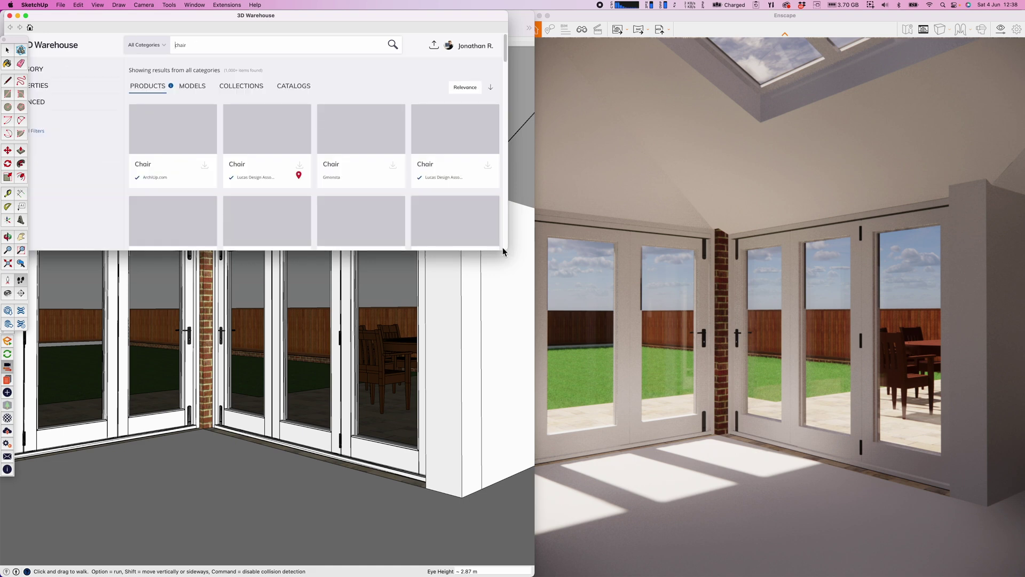
pyautogui.moveTo(504, 251); pyautogui.dragTo(523, 351)
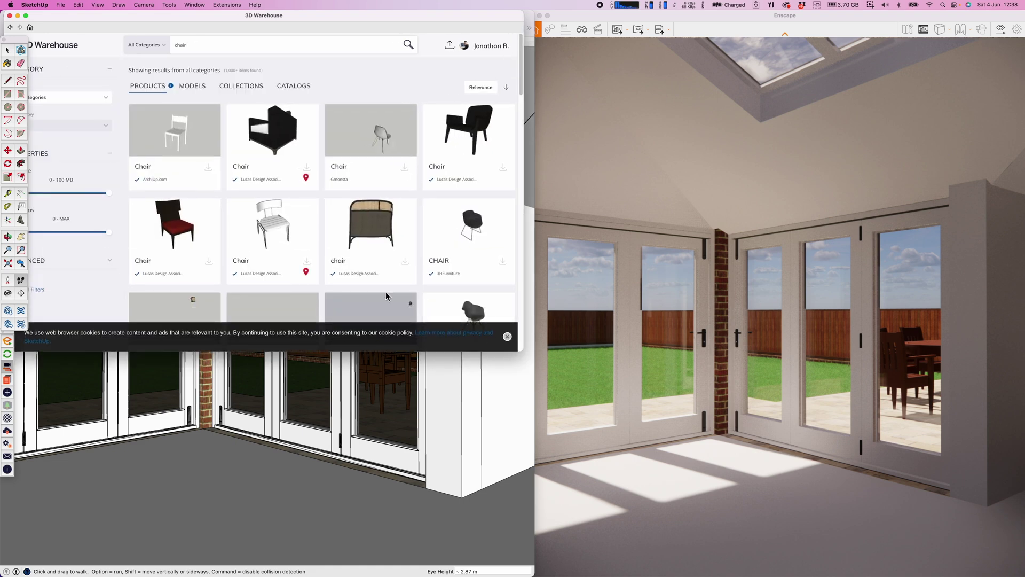
pyautogui.scroll(-5, 387, 256)
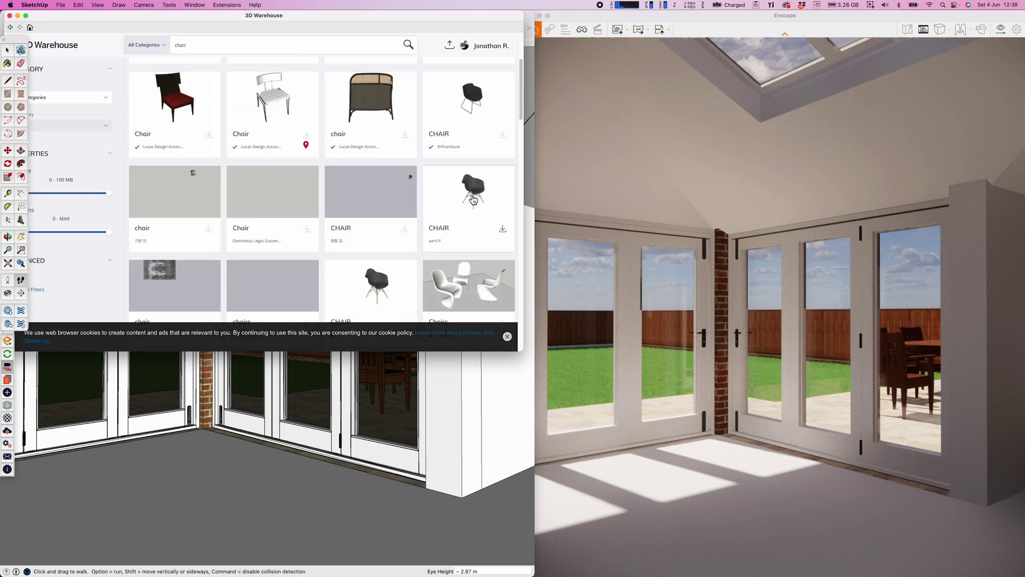
# Load the dark moulded armchair with wooden legs into the model and place it on the floor near the brick corner
pyautogui.click(472, 198)
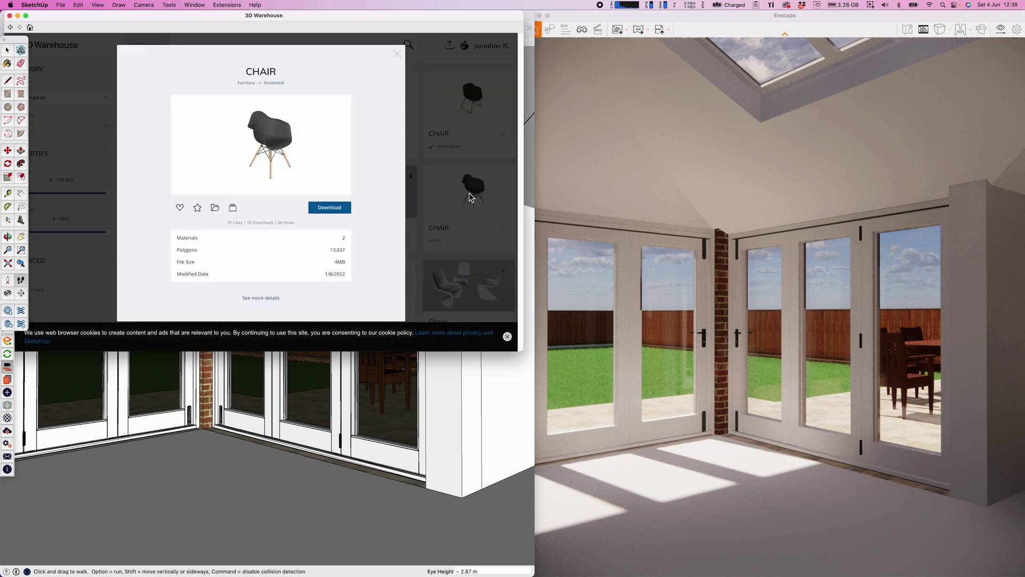
pyautogui.click(331, 208)
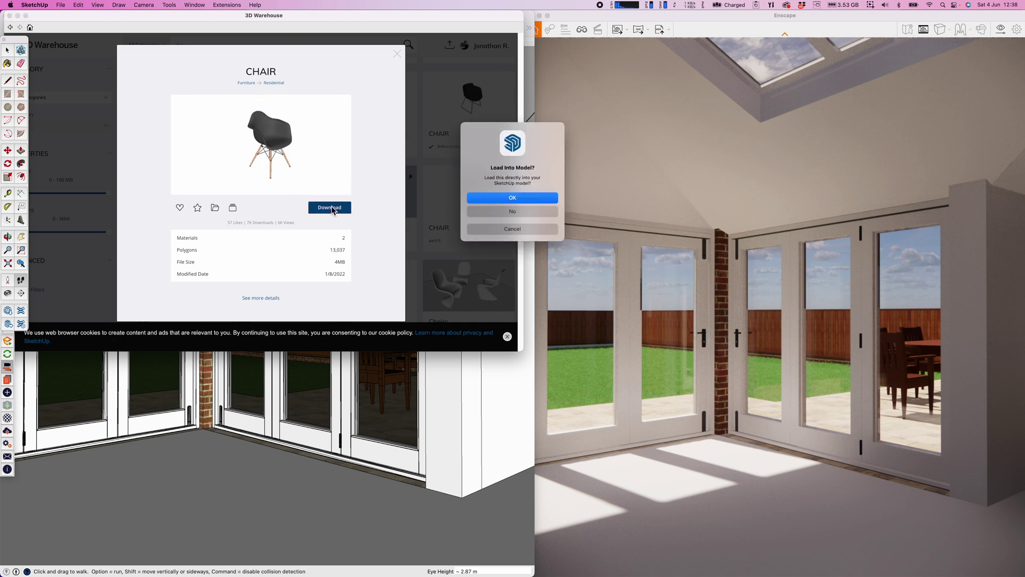
pyautogui.click(513, 199)
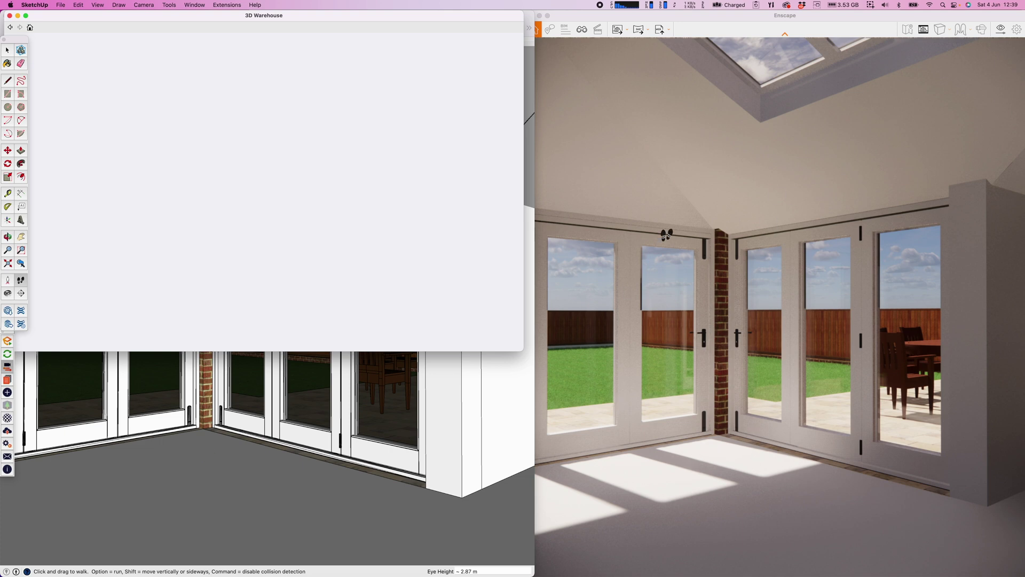
pyautogui.click(214, 465)
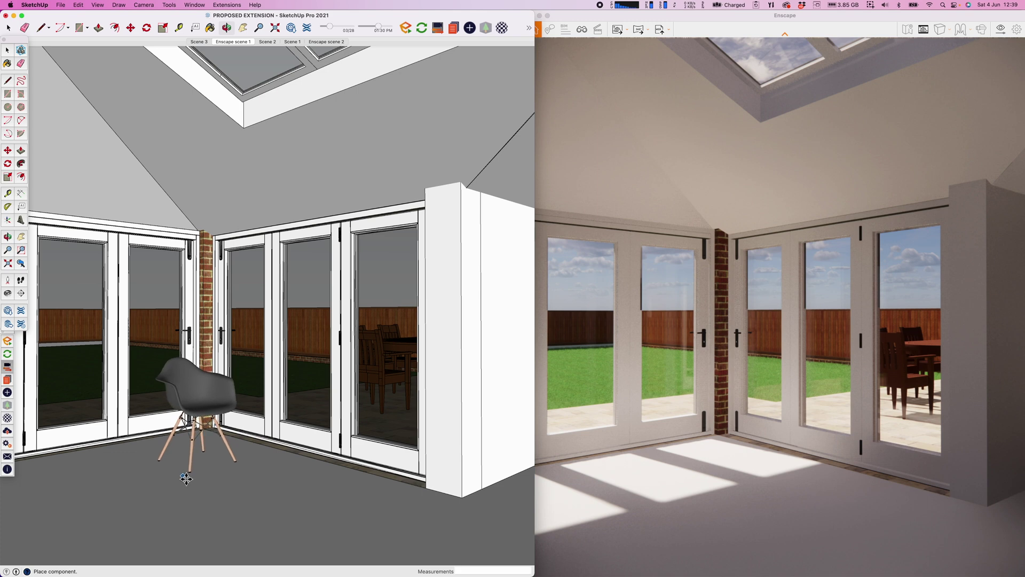
pyautogui.click(186, 478)
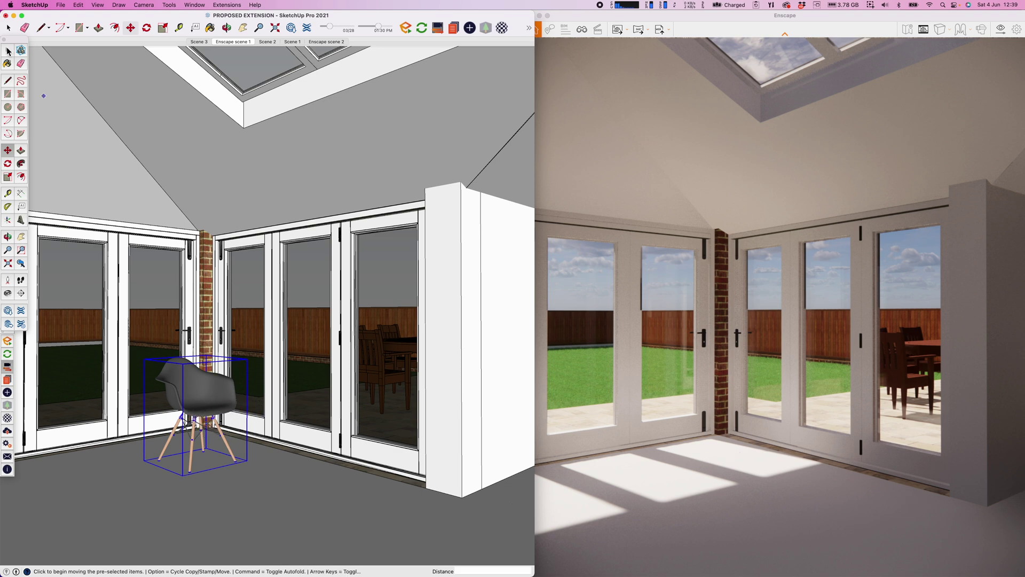
# Turn on Enscape live updates to bring the placed chair into the render, and return to the Select tool
pyautogui.click(423, 30)
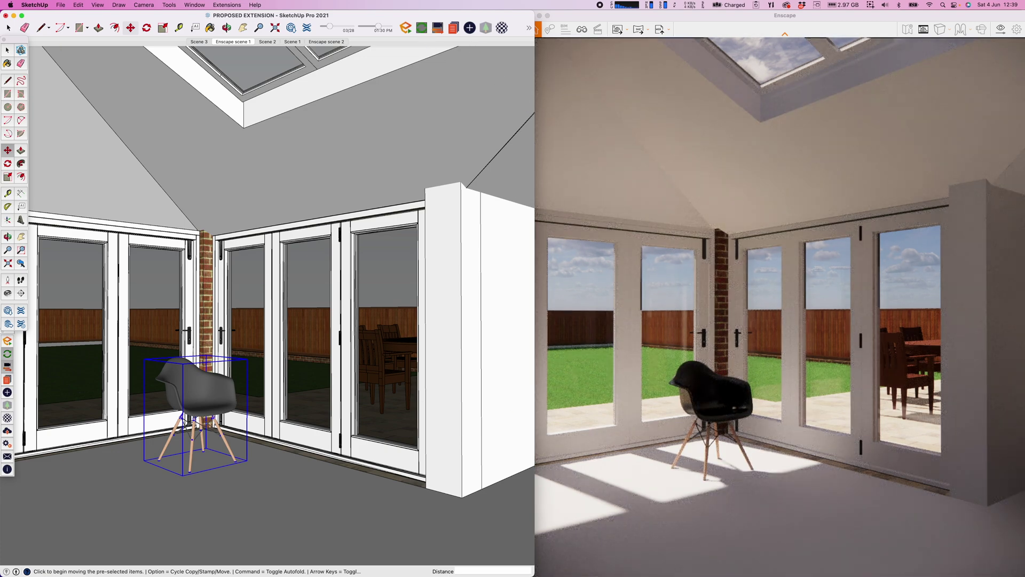
pyautogui.click(8, 50)
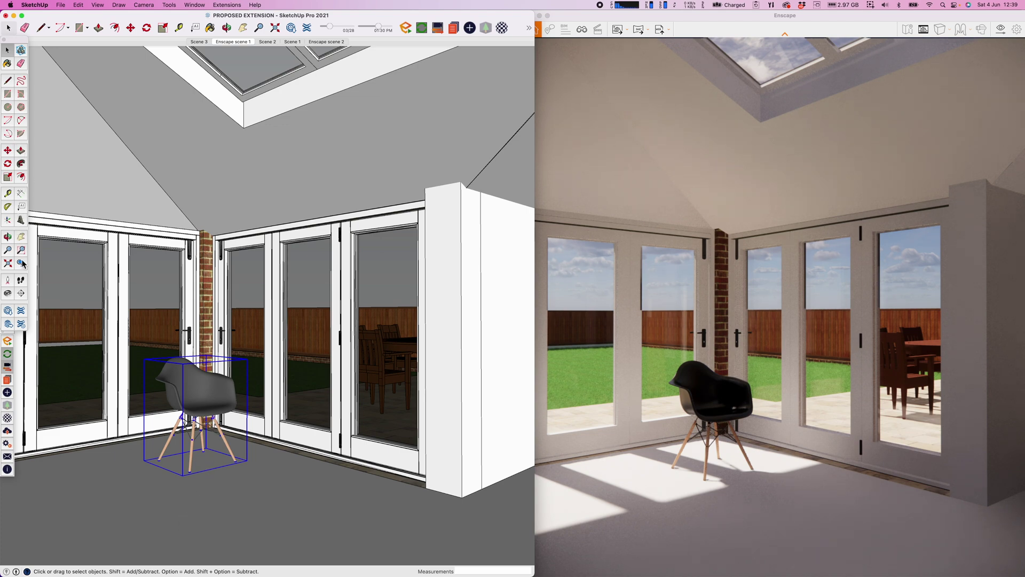
# Copy the moulded armchair about 0.89 m across the floor and move the copy further away from the brick corner
pyautogui.press('m')
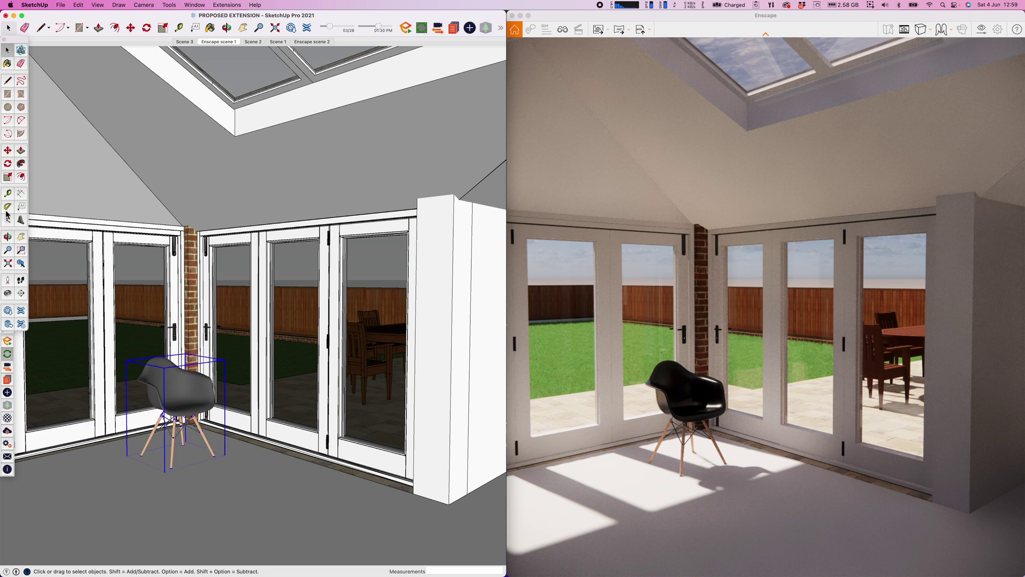
pyautogui.click(9, 151)
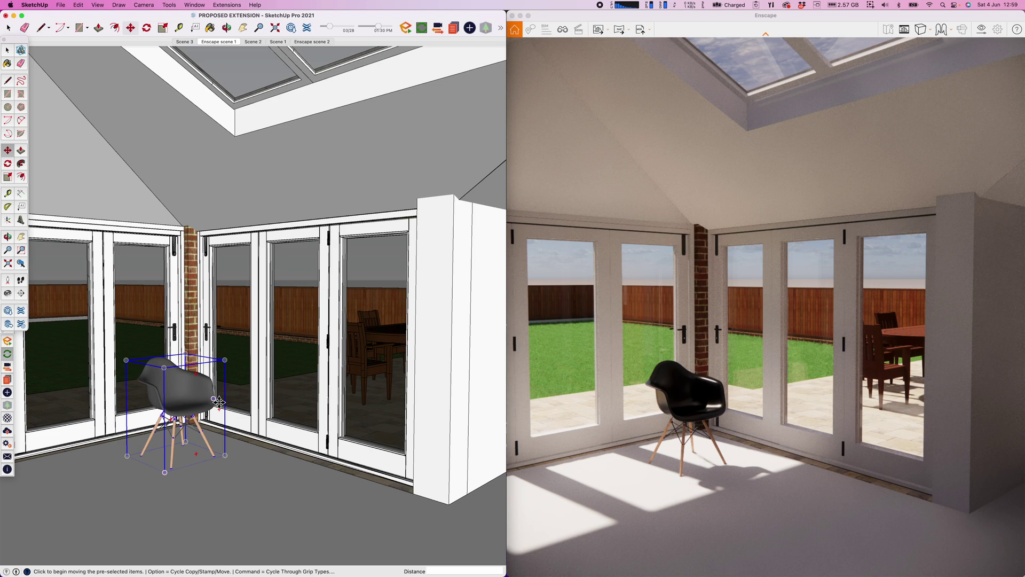
pyautogui.press('alt')
pyautogui.click(231, 458)
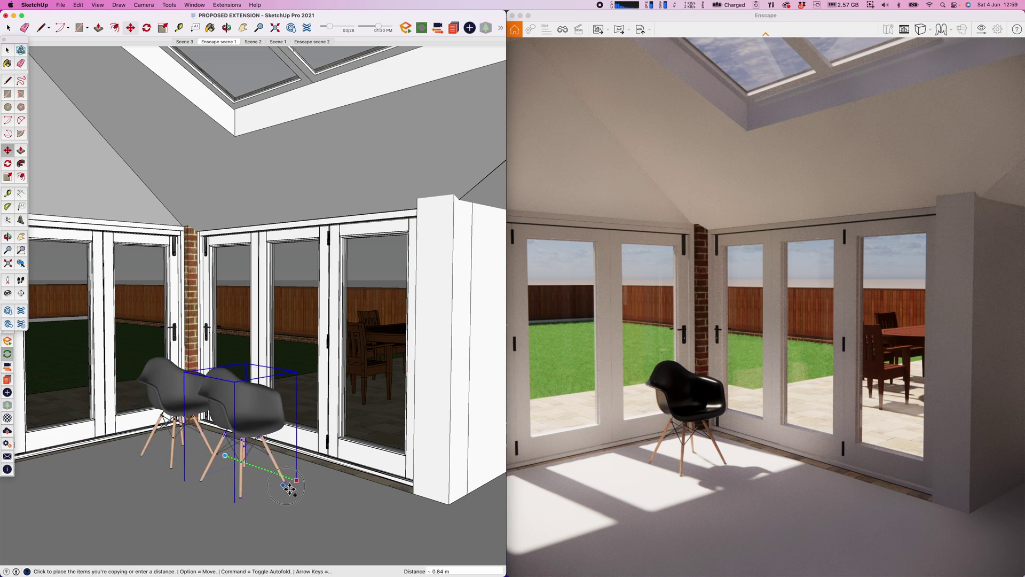
pyautogui.click(293, 489)
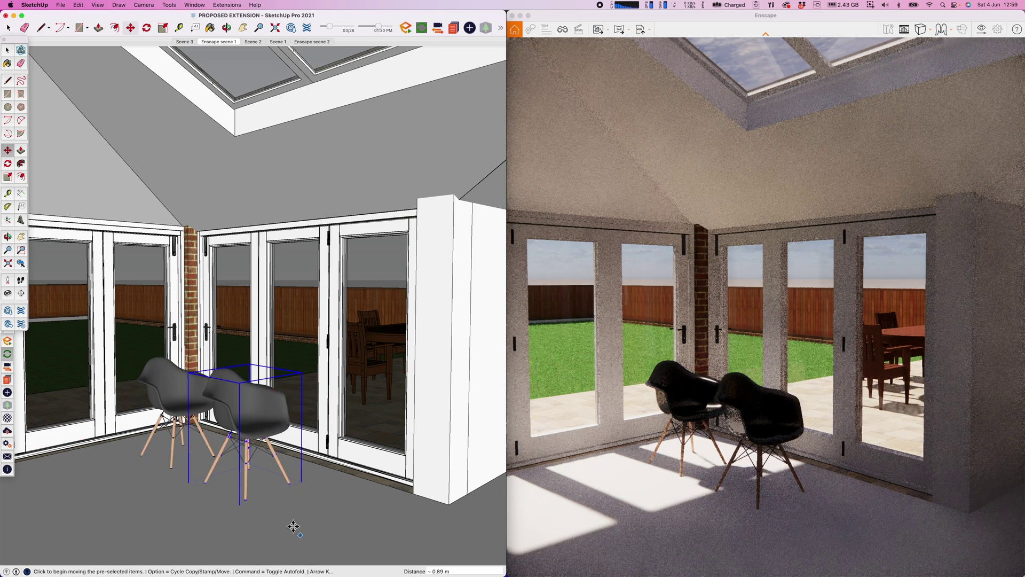
pyautogui.click(301, 482)
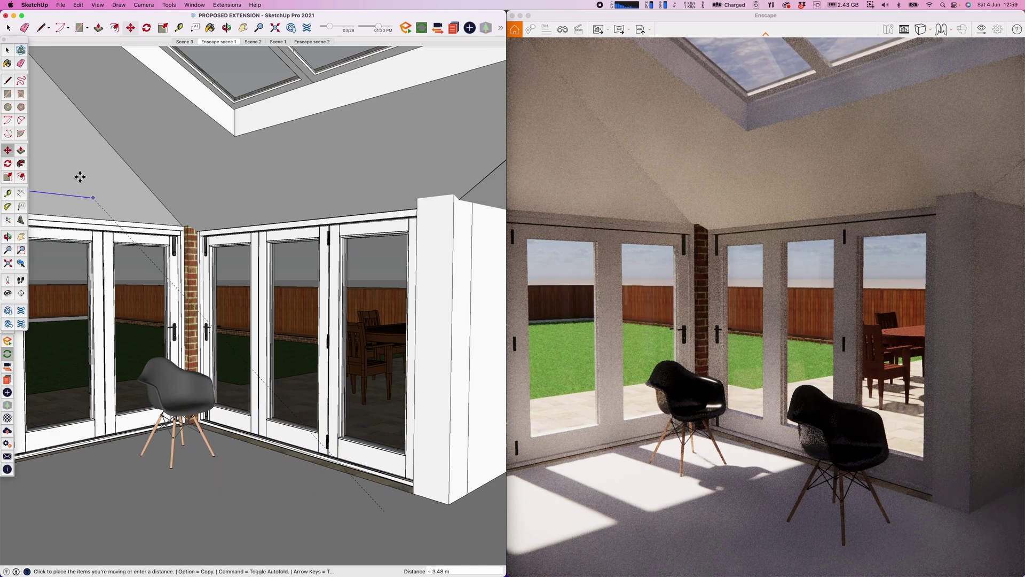
pyautogui.click(390, 512)
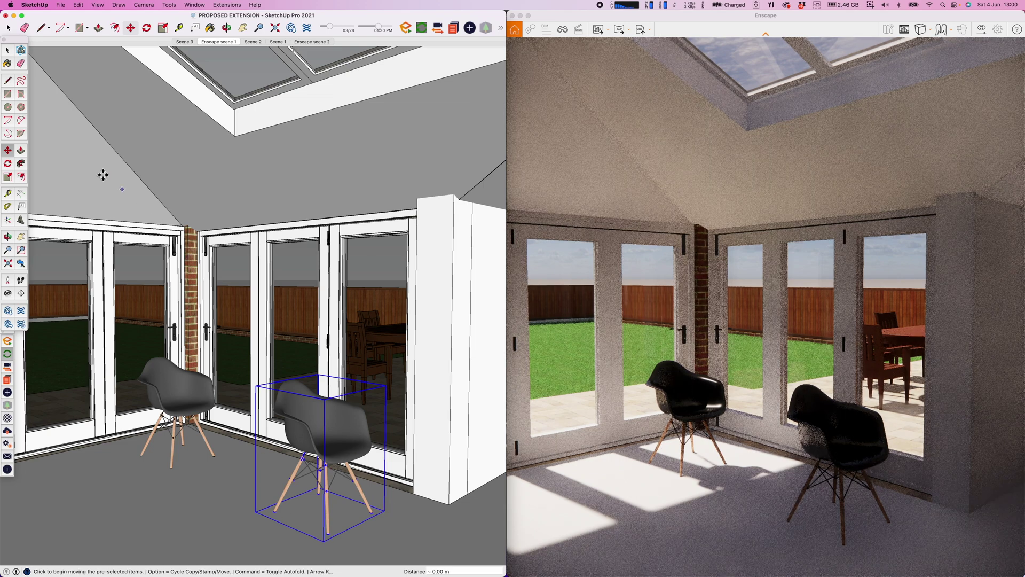
# Rotate the copied chair 90 degrees on the floor plane about a bottom corner of its bounding box
pyautogui.click(9, 164)
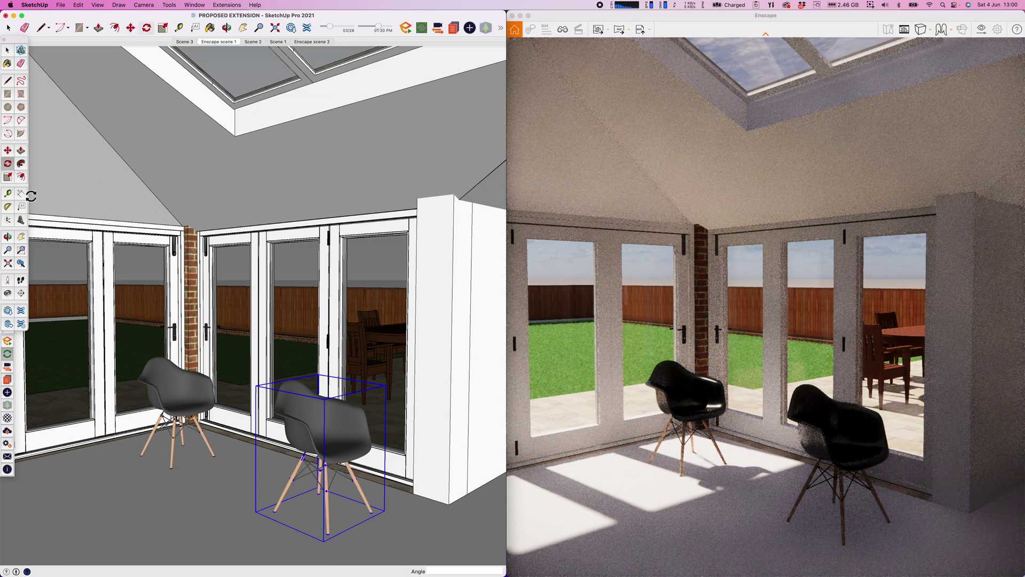
pyautogui.click(324, 541)
pyautogui.click(256, 511)
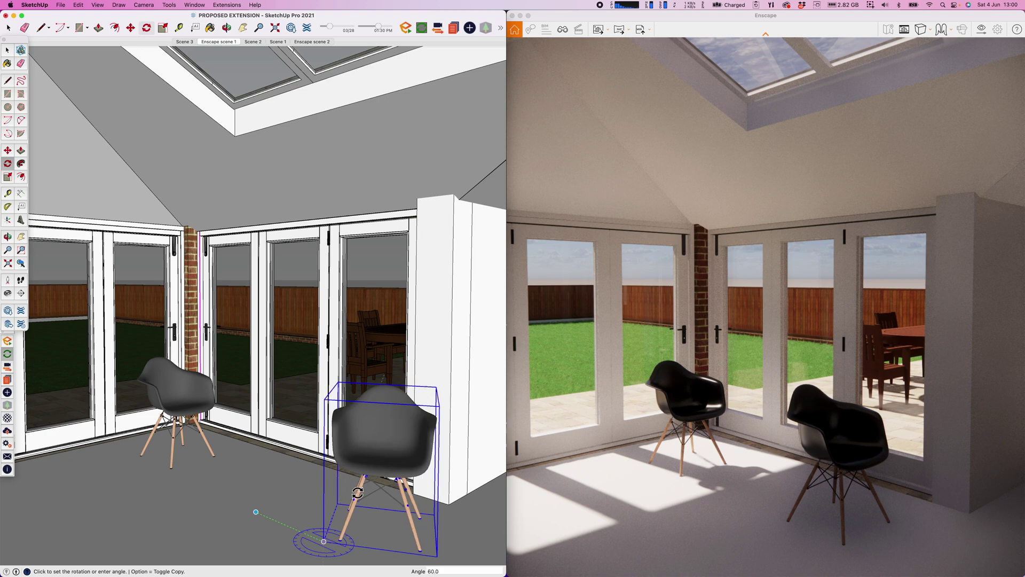
pyautogui.click(393, 506)
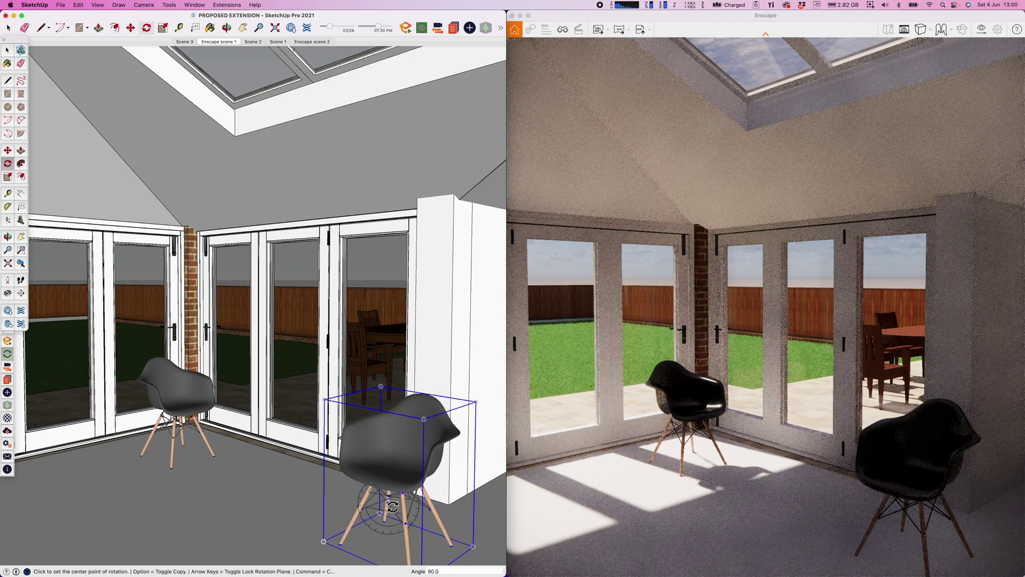
# Move the rotated chair about 0.55 m across the floor towards the first chair
pyautogui.press('m')
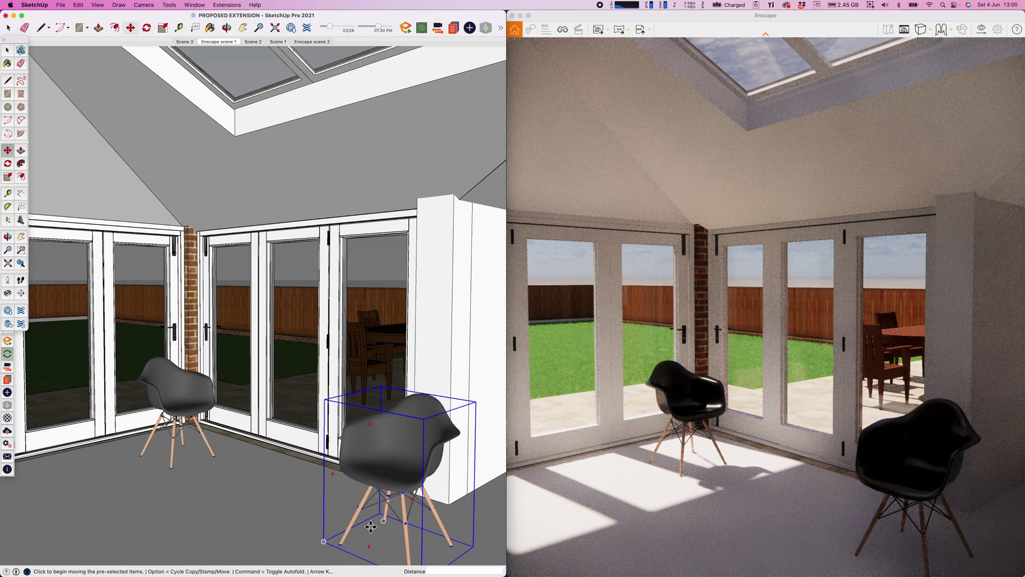
pyautogui.click(324, 541)
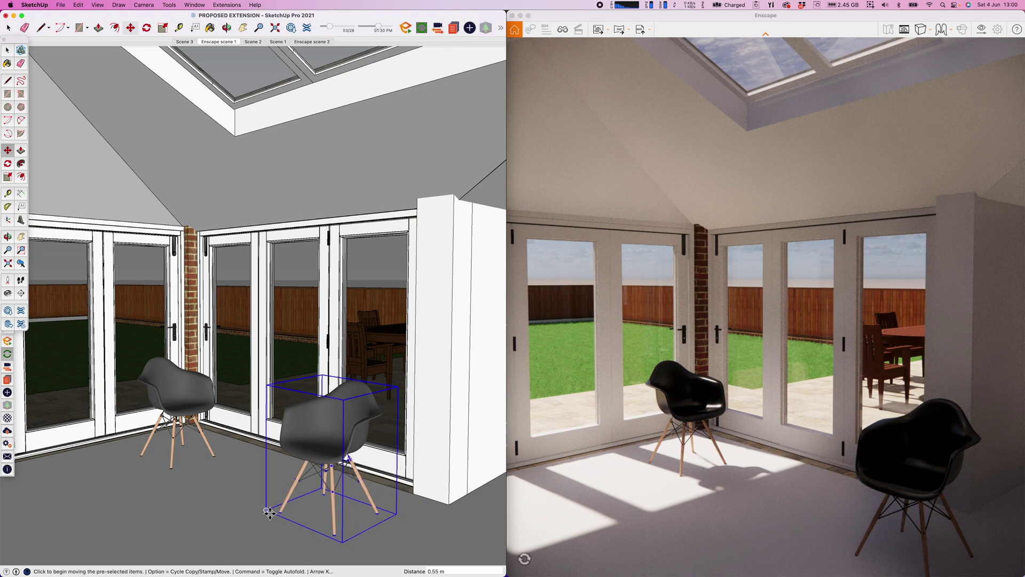
pyautogui.press('Escape')
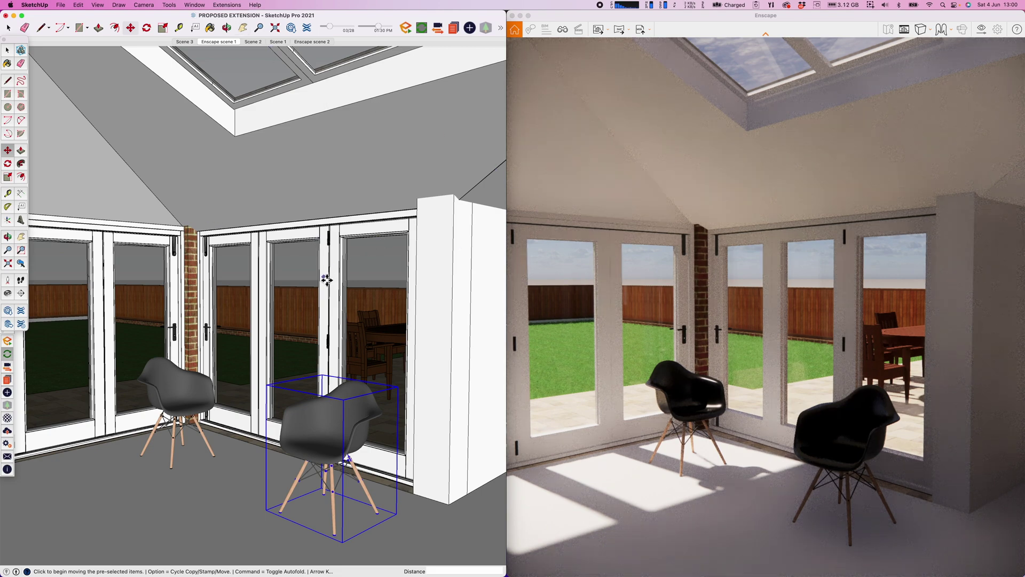
# Orbit around the two chairs in SketchUp and enlarge the Enscape window to inspect the synchronised render
pyautogui.moveTo(328, 281); pyautogui.dragTo(311, 263, button='middle')
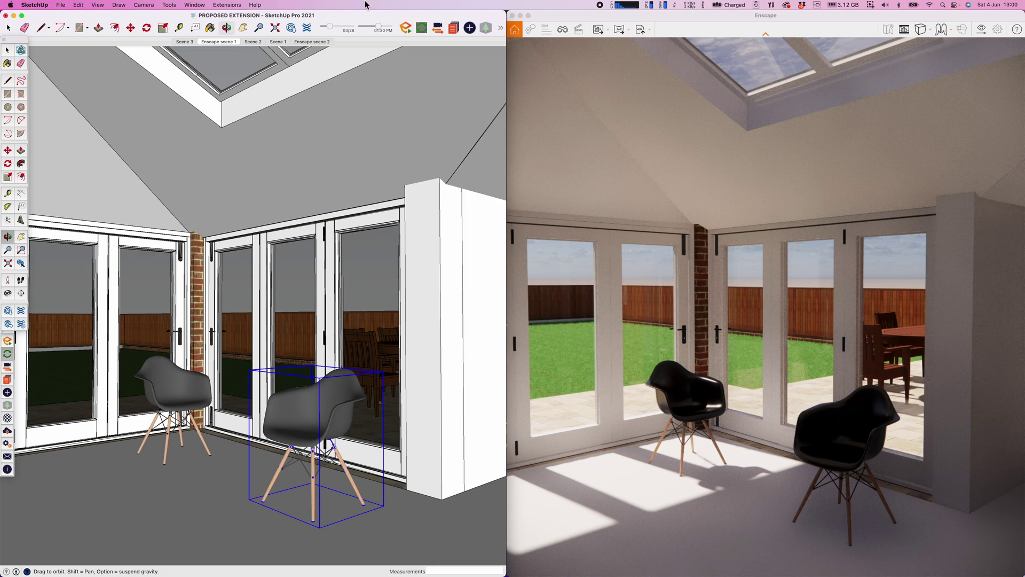
pyautogui.moveTo(319, 297)
pyautogui.mouseDown()
pyautogui.moveTo(288, 317)
pyautogui.moveTo(331, 308)
pyautogui.mouseUp()
pyautogui.moveTo(566, 20)
pyautogui.mouseDown()
pyautogui.moveTo(592, 25)
pyautogui.moveTo(566, 20)
pyautogui.mouseUp()
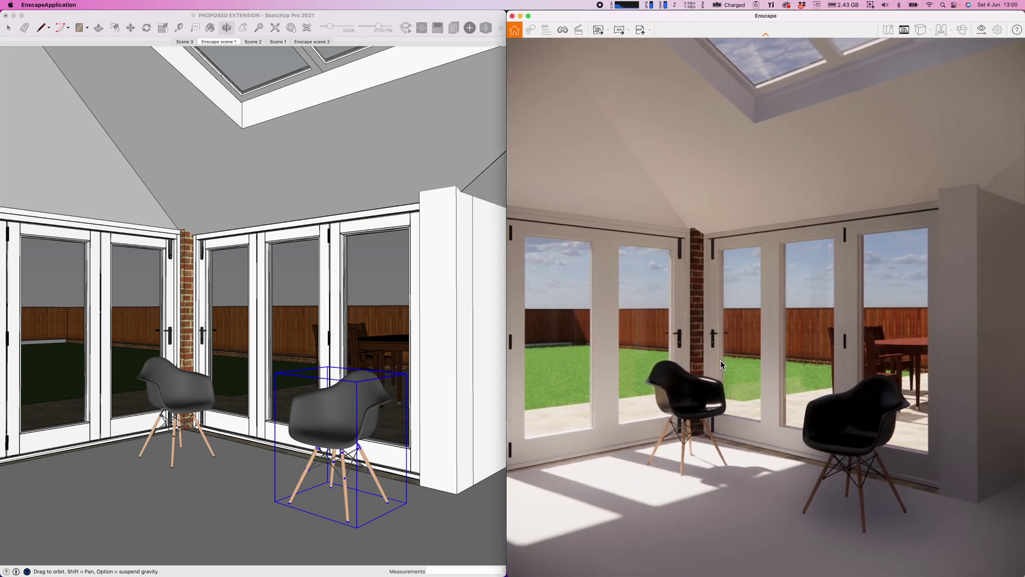
pyautogui.click(528, 16)
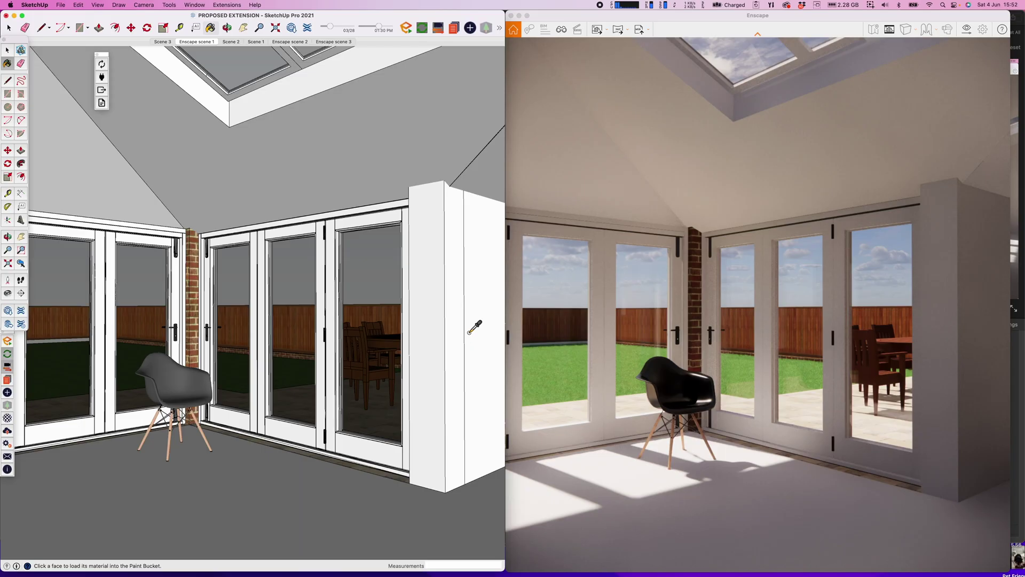
# Show Enscape's view management list for the model and switch both windows to Scene 1
pyautogui.click(641, 321)
pyautogui.moveTo(640, 321)
pyautogui.mouseDown()
pyautogui.moveTo(648, 327)
pyautogui.moveTo(633, 197)
pyautogui.mouseUp()
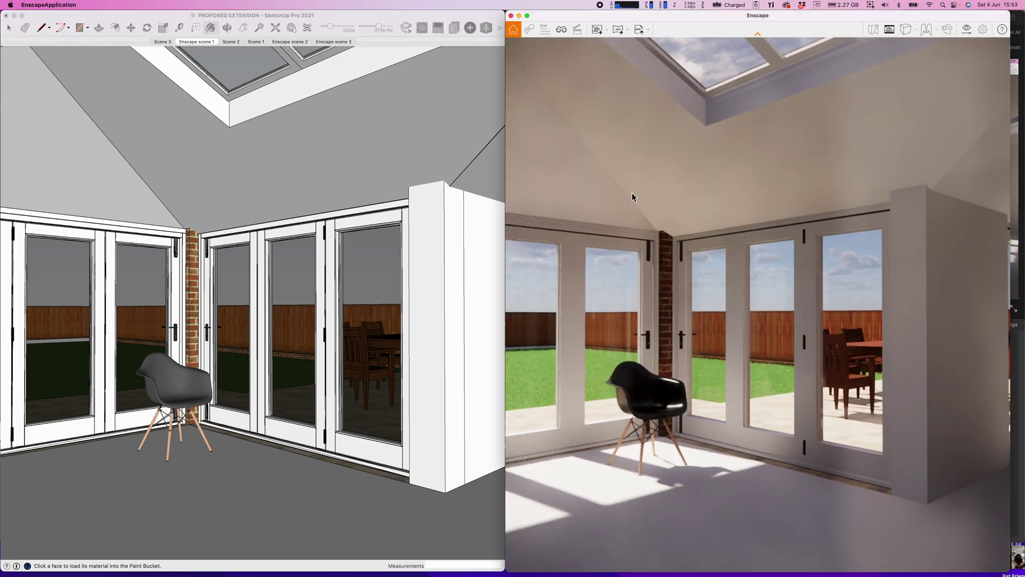
pyautogui.click(561, 30)
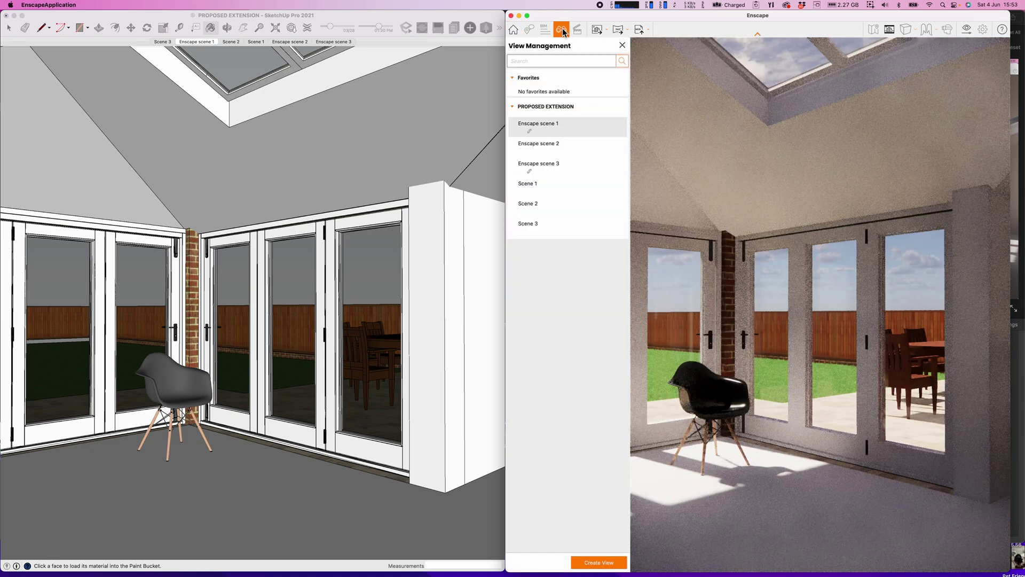
pyautogui.click(540, 145)
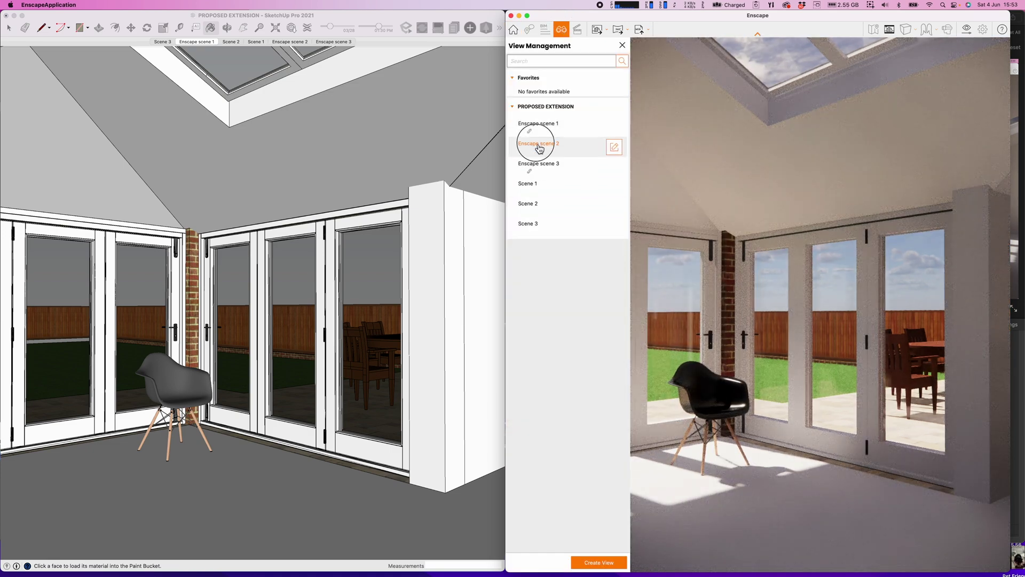
pyautogui.click(543, 165)
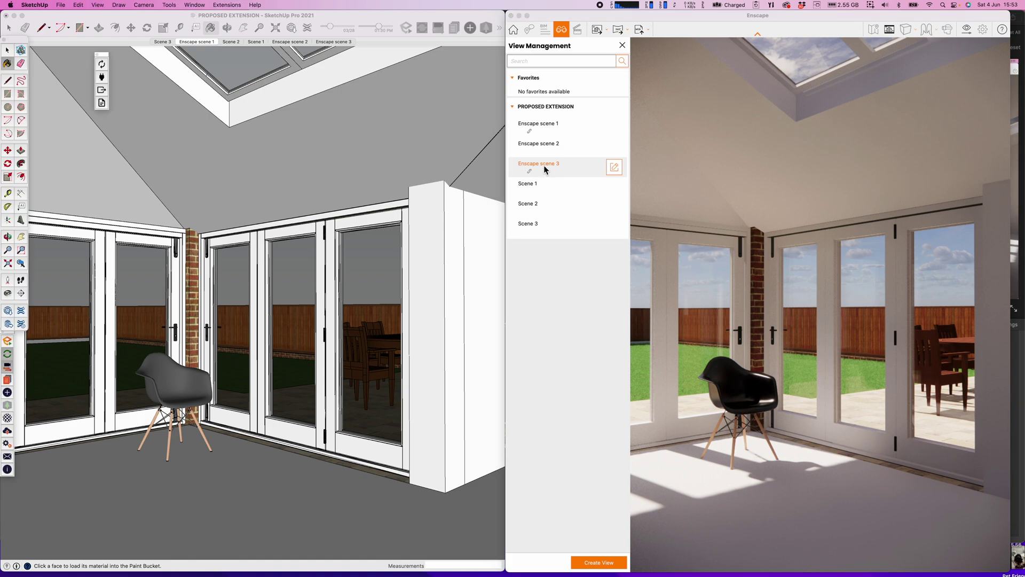
pyautogui.click(550, 188)
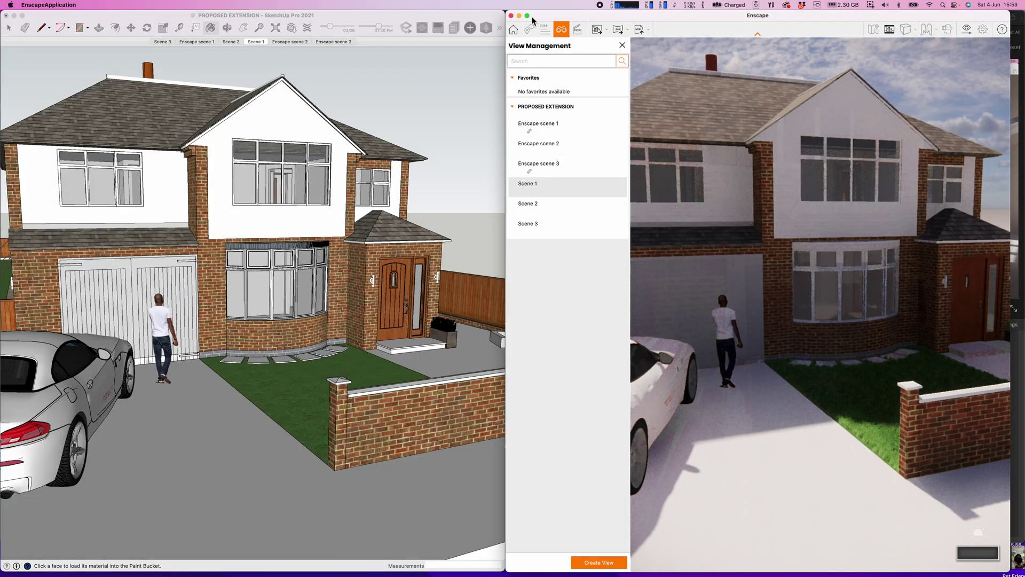
# Examine the house front and driveway in the enlarged Enscape window, and restore the side-by-side layout
pyautogui.click(527, 16)
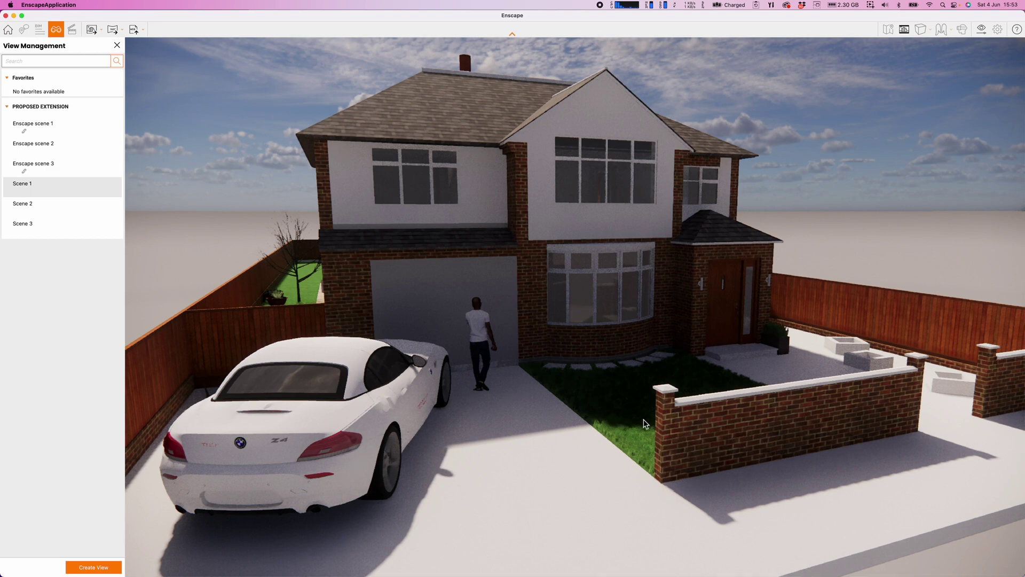
pyautogui.moveTo(667, 446); pyautogui.dragTo(644, 420, button='middle')
pyautogui.moveTo(658, 398); pyautogui.dragTo(689, 410)
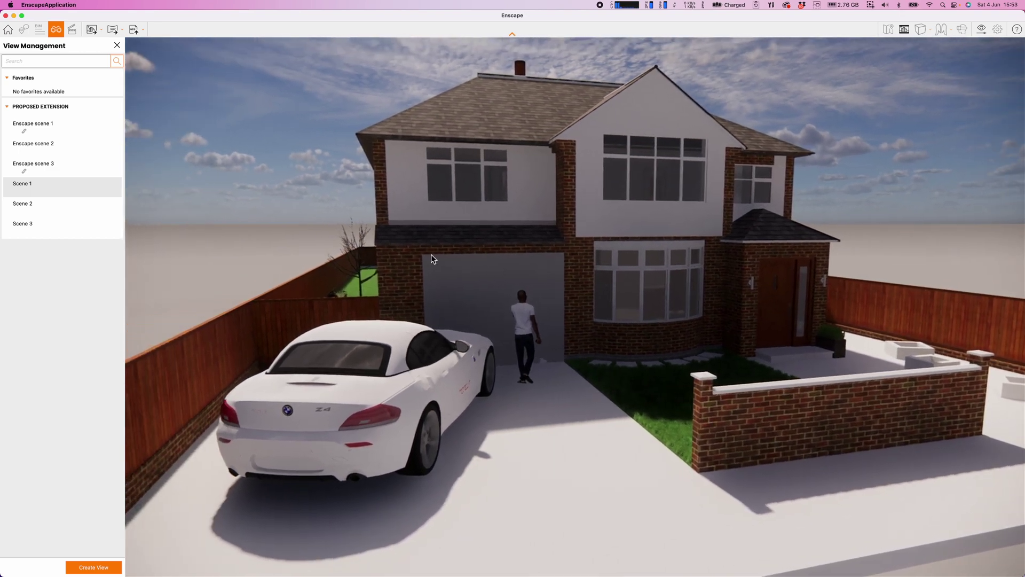
pyautogui.click(21, 16)
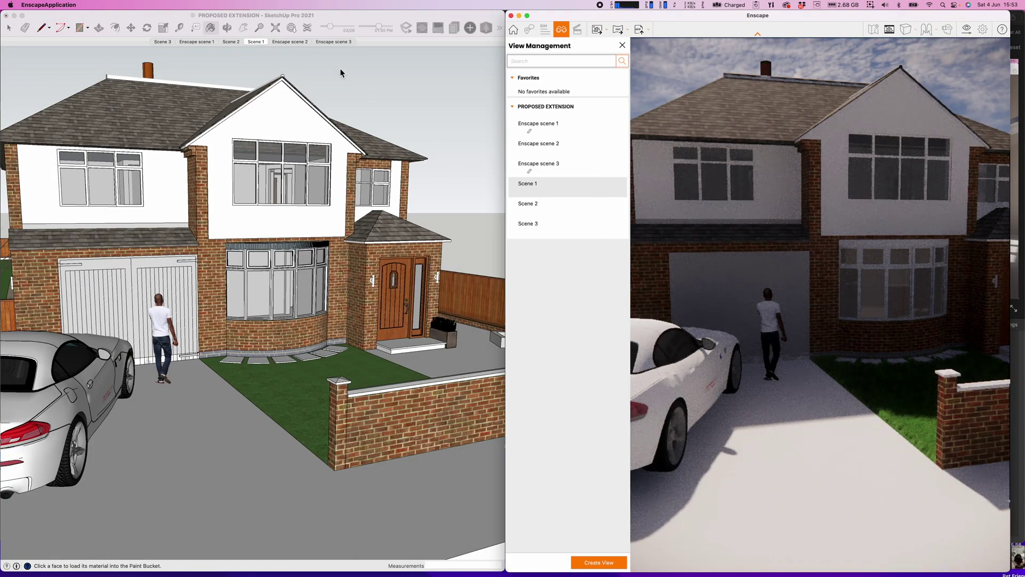
# Paint the driveway in SketchUp with the grey Concrete_Aggregate_Smoke material from Colors In Model, and close the Colors window
pyautogui.click(341, 73)
pyautogui.click(8, 67)
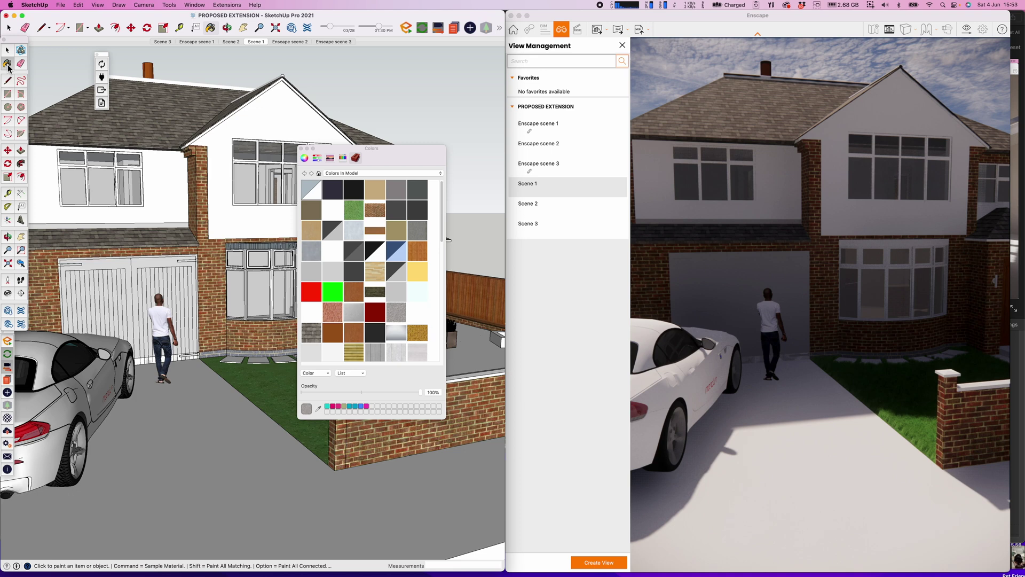
pyautogui.click(398, 313)
pyautogui.click(247, 473)
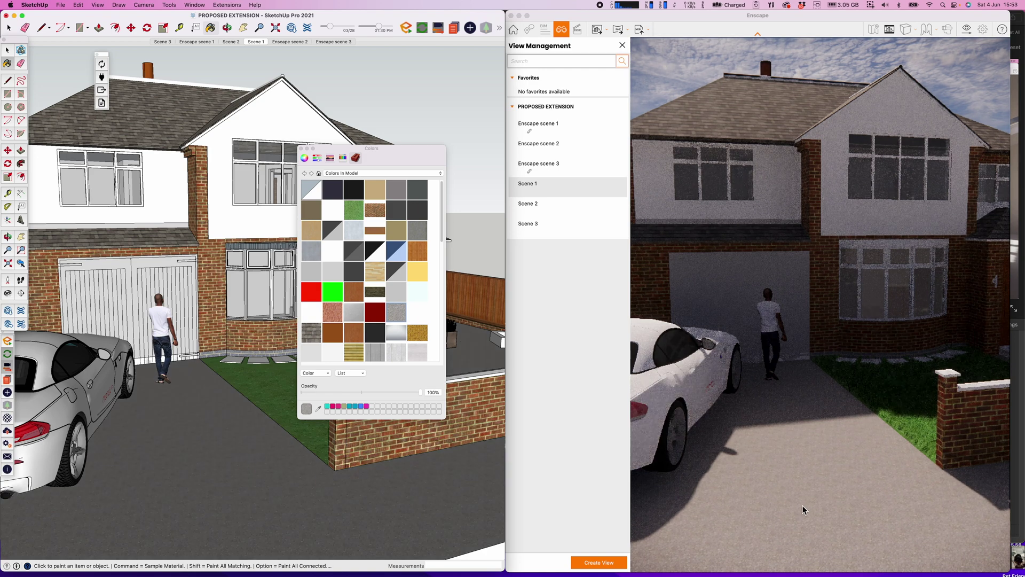
pyautogui.click(301, 149)
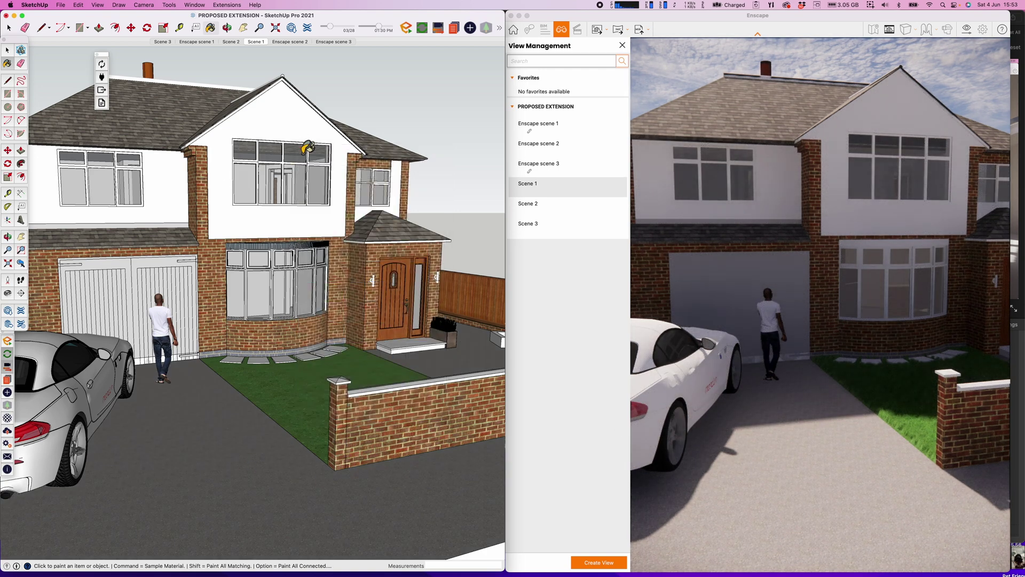
# In the Enscape material editor, set the tint color of Concrete_Aggregate_Smoke to dark grey #393939
pyautogui.click(7, 419)
pyautogui.click(414, 426)
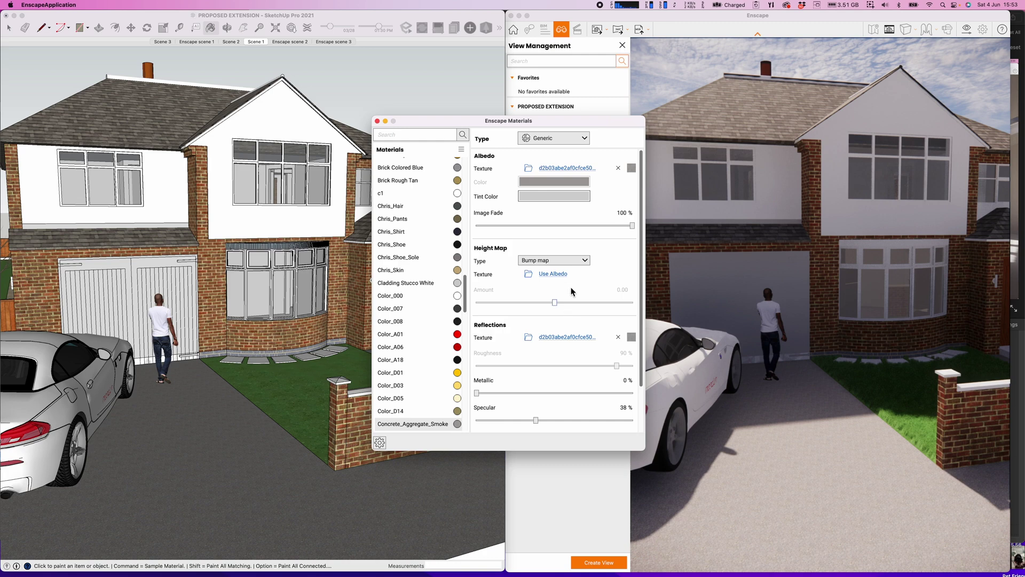
pyautogui.click(561, 197)
pyautogui.moveTo(590, 222); pyautogui.dragTo(598, 261)
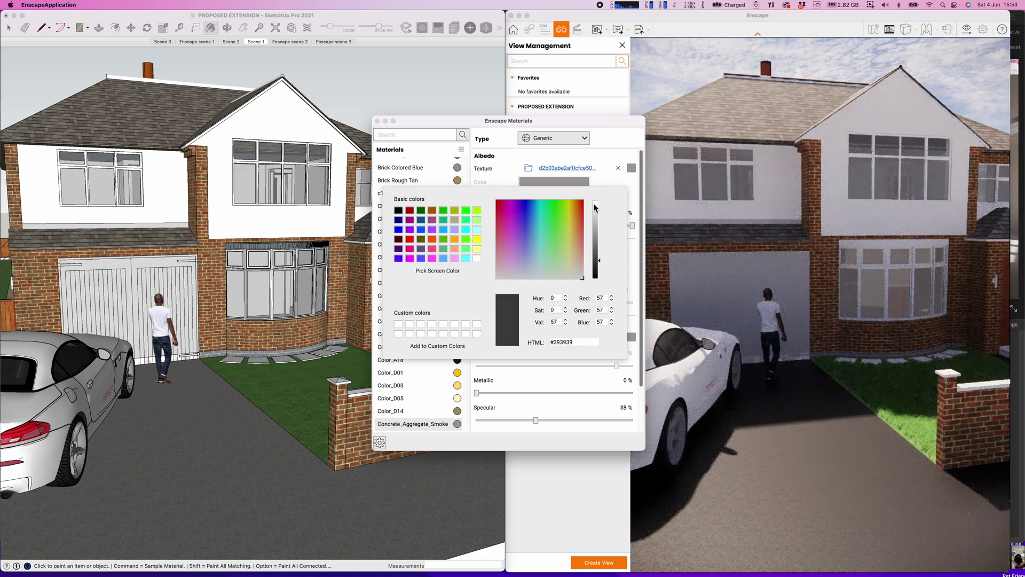
pyautogui.click(605, 155)
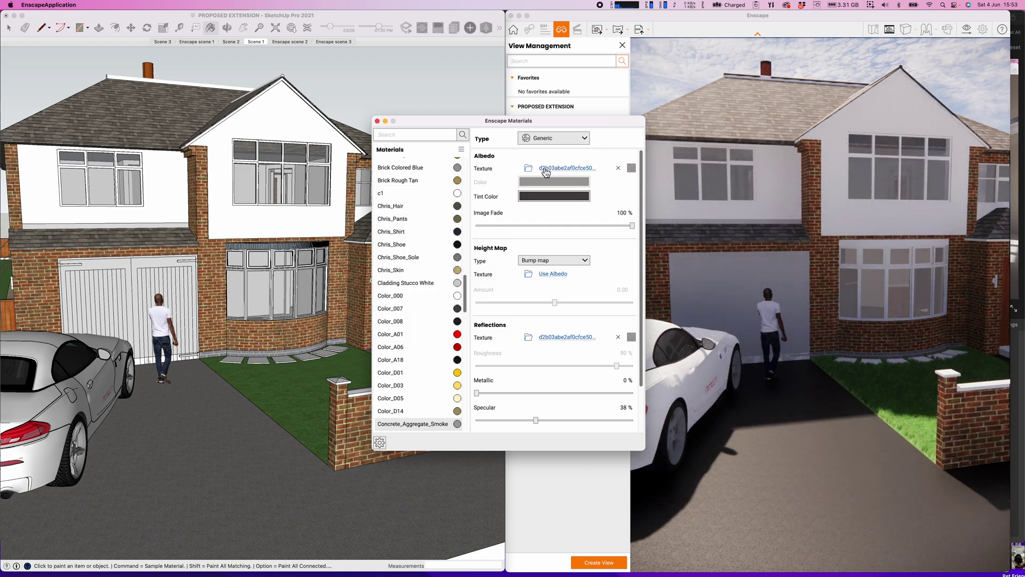
# Set the height map type of the driveway material to Normal map
pyautogui.moveTo(632, 172)
pyautogui.click(580, 261)
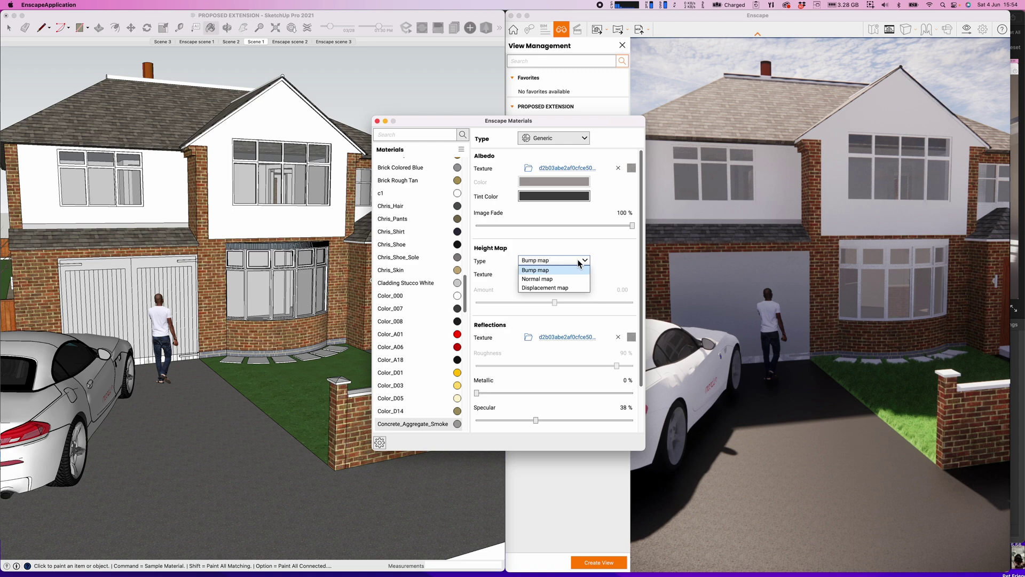
pyautogui.click(580, 263)
pyautogui.moveTo(585, 233); pyautogui.dragTo(558, 261)
pyautogui.click(545, 280)
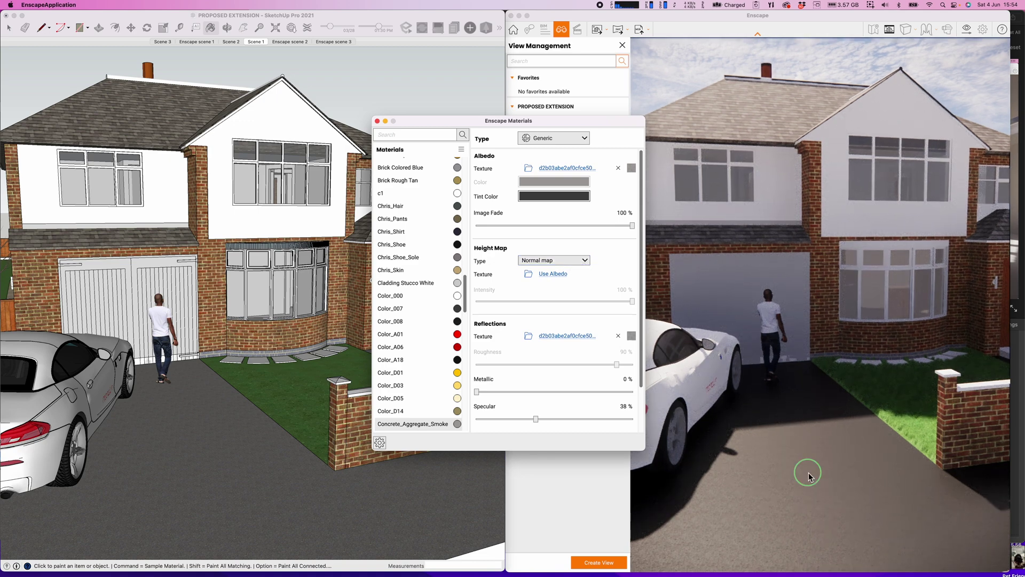
# Examine the driveway surface in the render and the remaining reflection and transparency settings of its material
pyautogui.moveTo(806, 472); pyautogui.dragTo(811, 417)
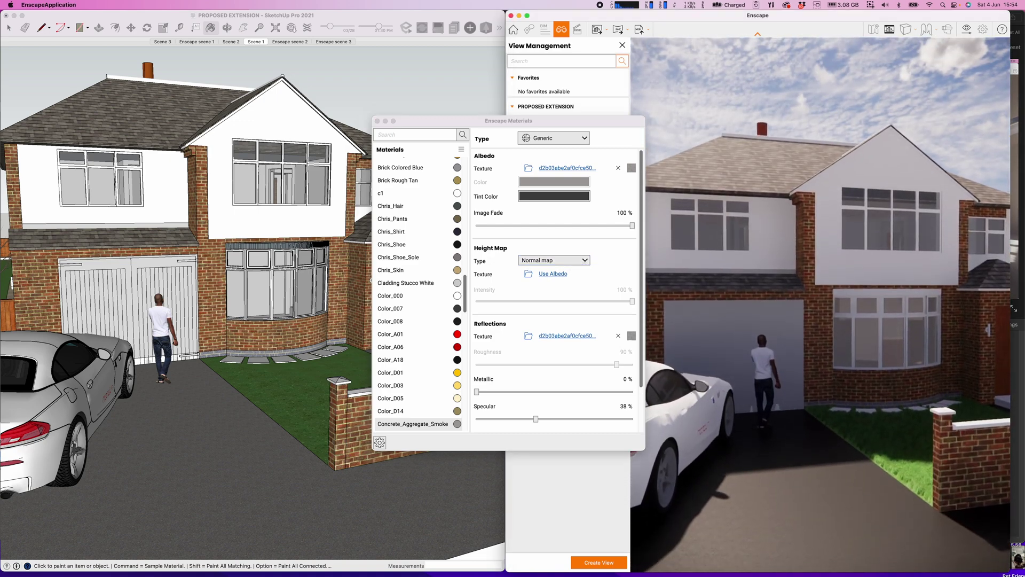
pyautogui.press('q')
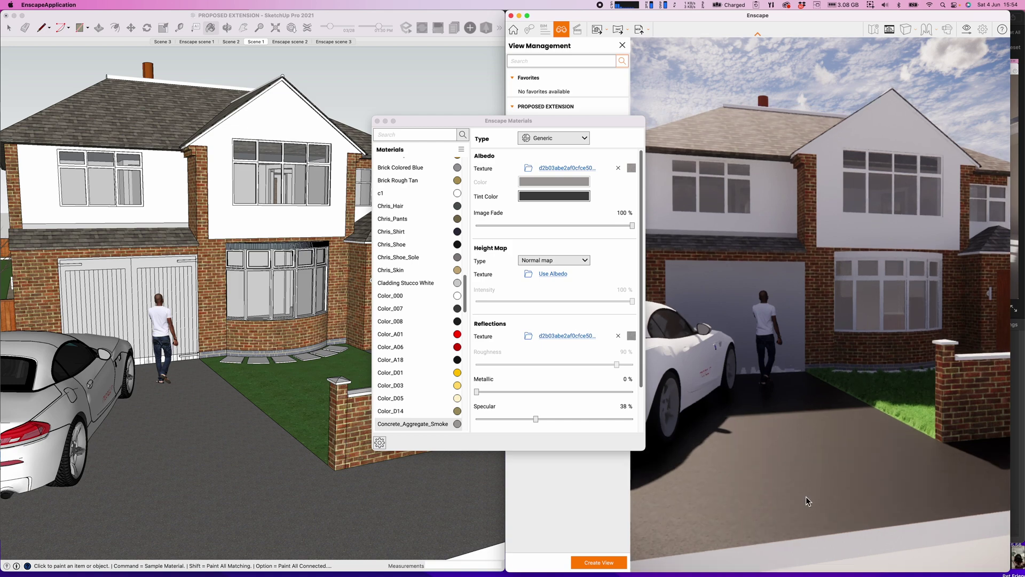
pyautogui.press('w')
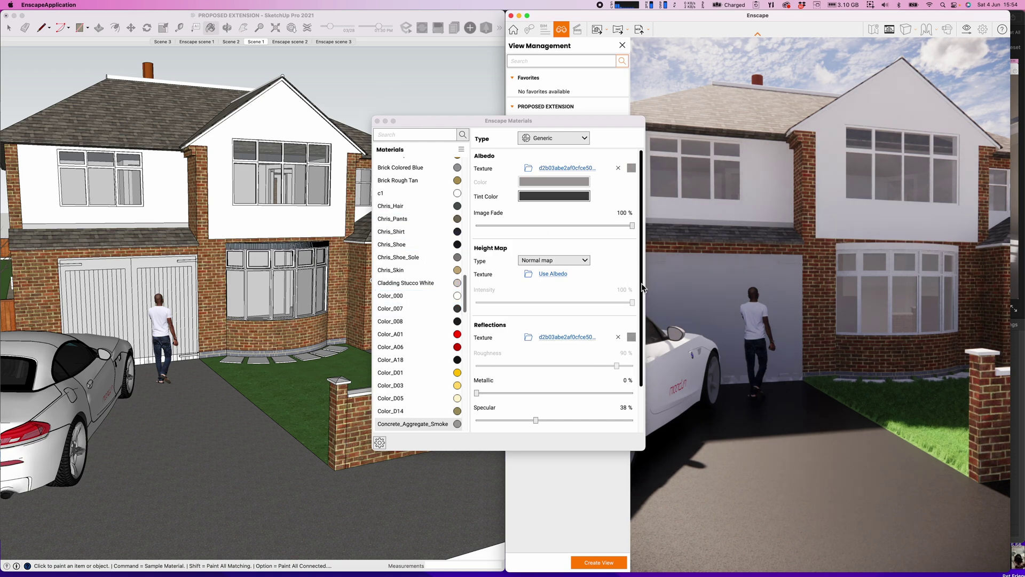
pyautogui.moveTo(642, 289); pyautogui.dragTo(643, 333)
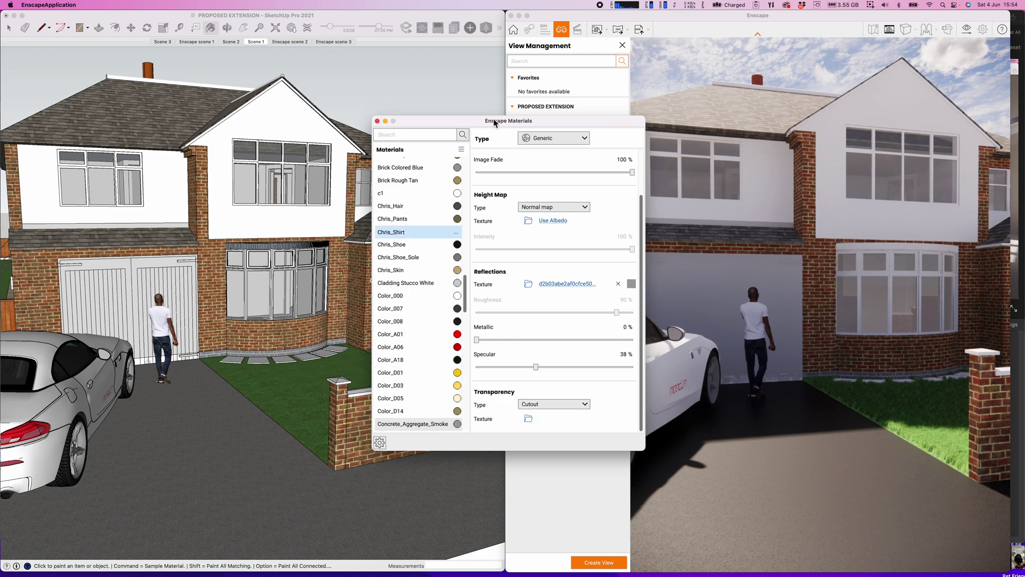
# Close the Enscape Materials window, display the saved Scene 2 view and enlarge the render window to fill the screen
pyautogui.moveTo(495, 123); pyautogui.dragTo(337, 129)
pyautogui.click(221, 127)
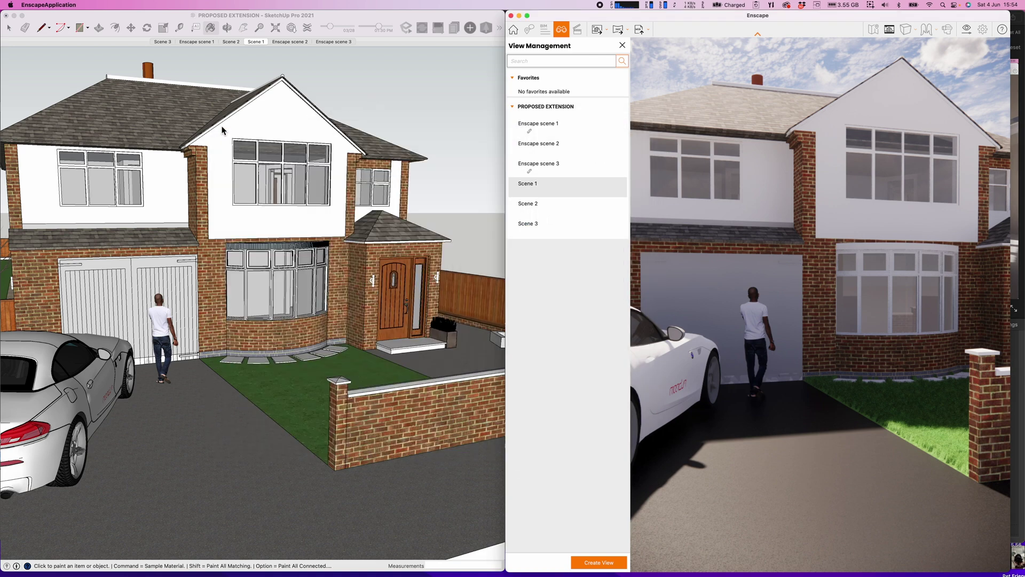
pyautogui.click(540, 206)
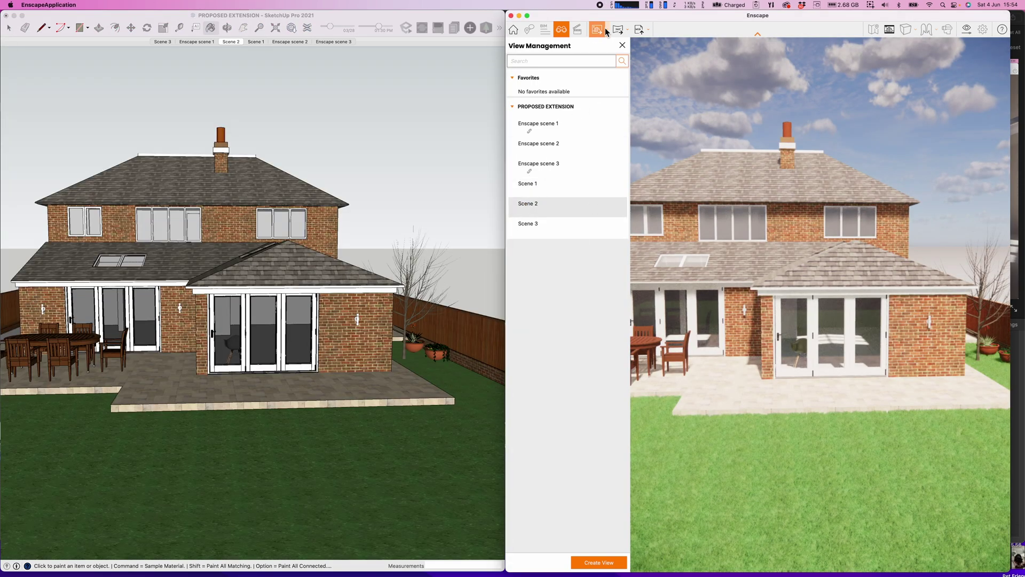
pyautogui.click(527, 15)
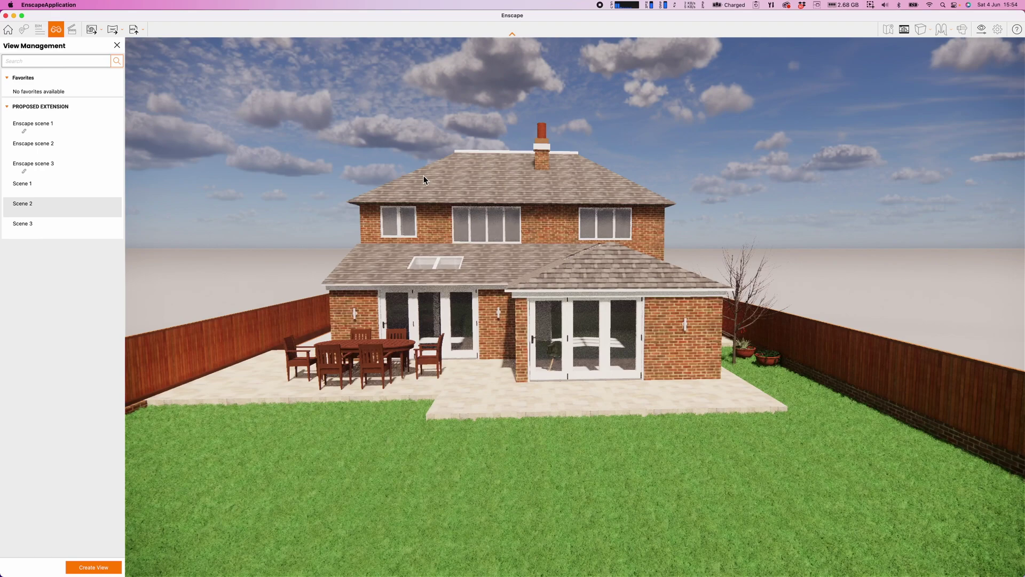
# Set up a new view named Enscape scene 4 showing the house's rear at an angle, with White Card as linked visual preset
pyautogui.moveTo(555, 427); pyautogui.dragTo(510, 401, button='right')
pyautogui.moveTo(555, 426); pyautogui.dragTo(557, 426)
pyautogui.moveTo(557, 426); pyautogui.dragTo(551, 430, button='right')
pyautogui.press('a')
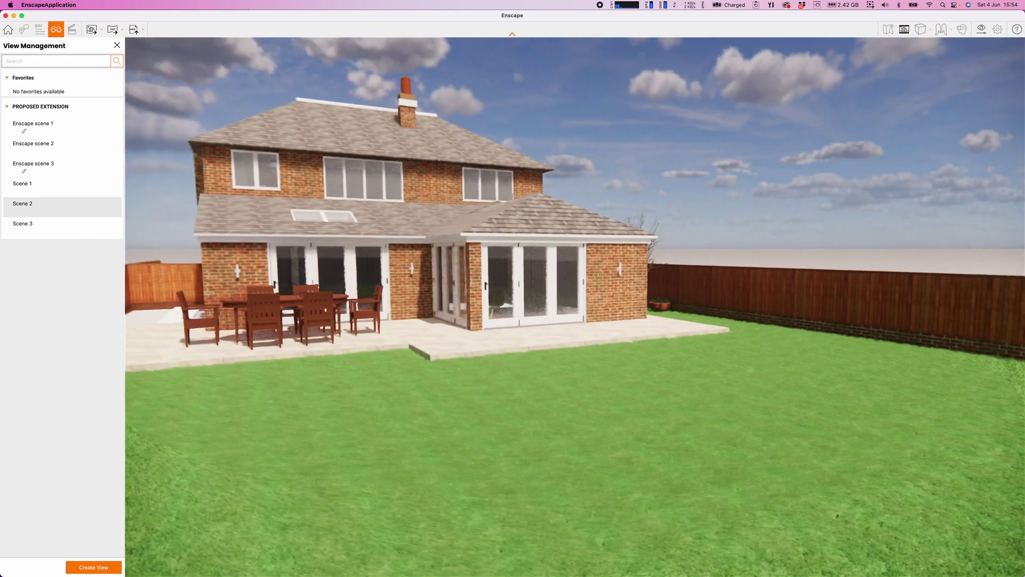
pyautogui.moveTo(553, 429); pyautogui.dragTo(611, 457, button='middle')
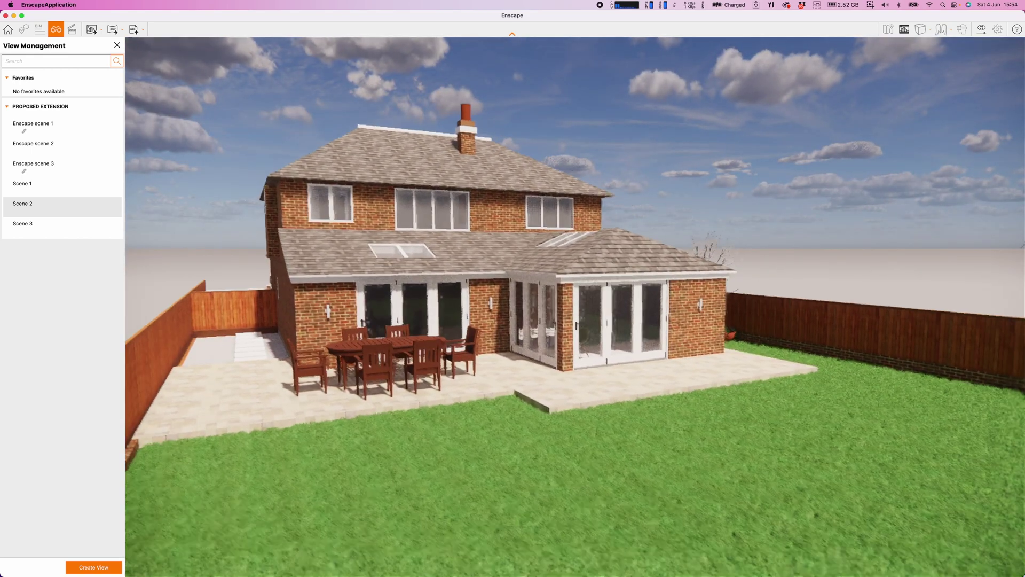
pyautogui.click(104, 569)
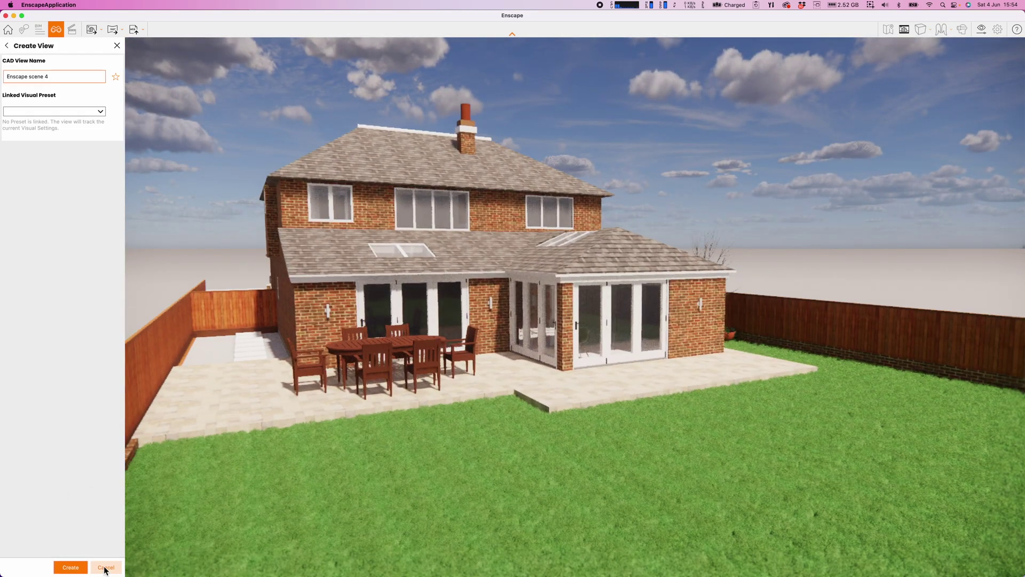
pyautogui.click(101, 113)
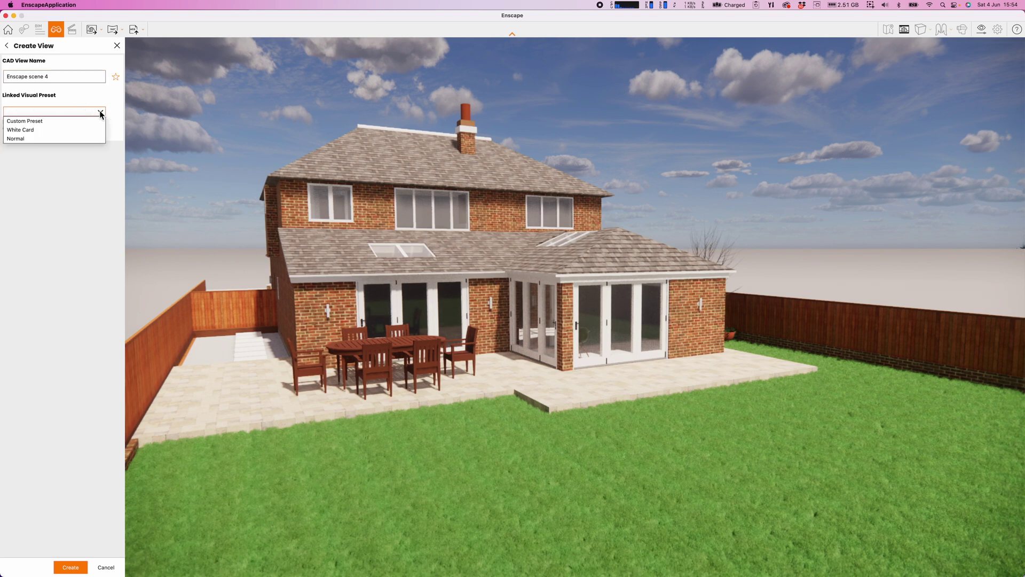
pyautogui.click(38, 130)
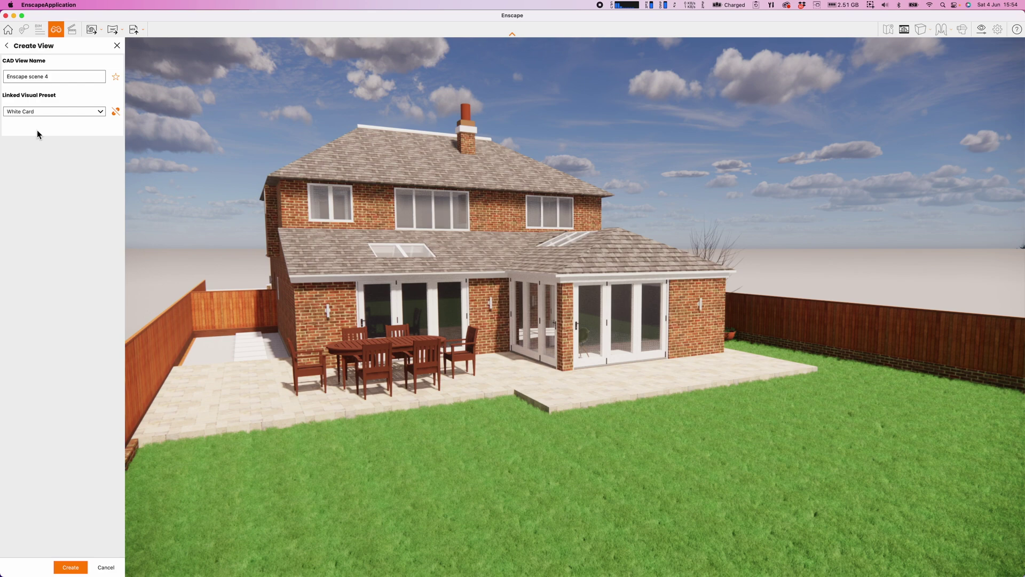
# Change the render's style mode to White with outlines at 49 %, and close the visual settings
pyautogui.click(981, 30)
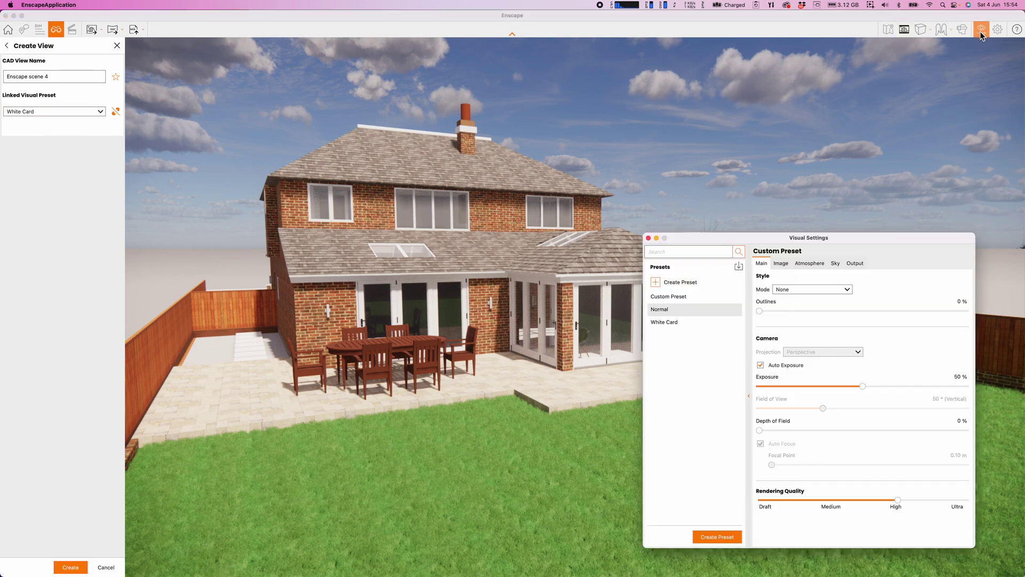
pyautogui.click(815, 289)
pyautogui.click(796, 309)
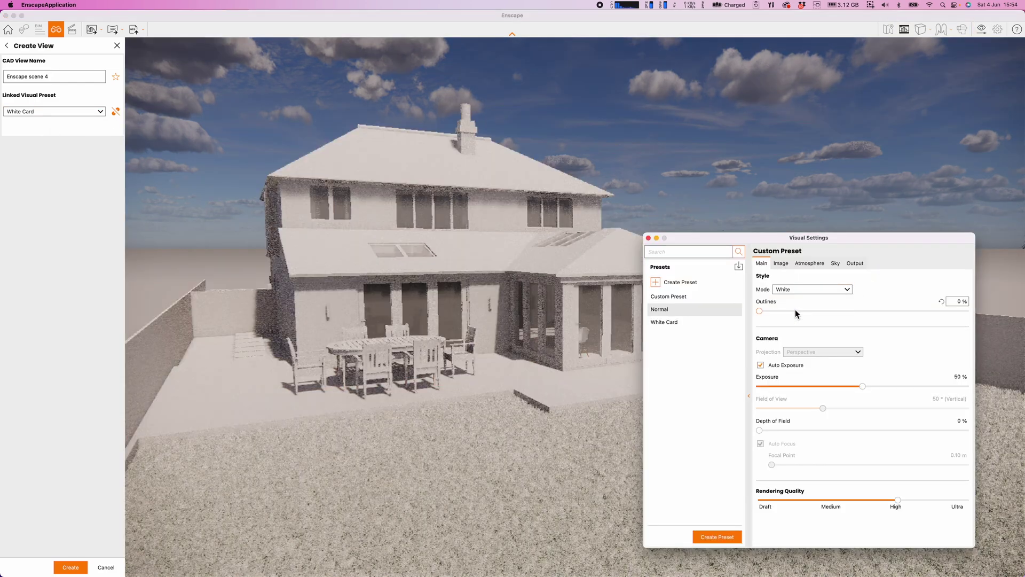
pyautogui.moveTo(779, 310); pyautogui.dragTo(860, 311)
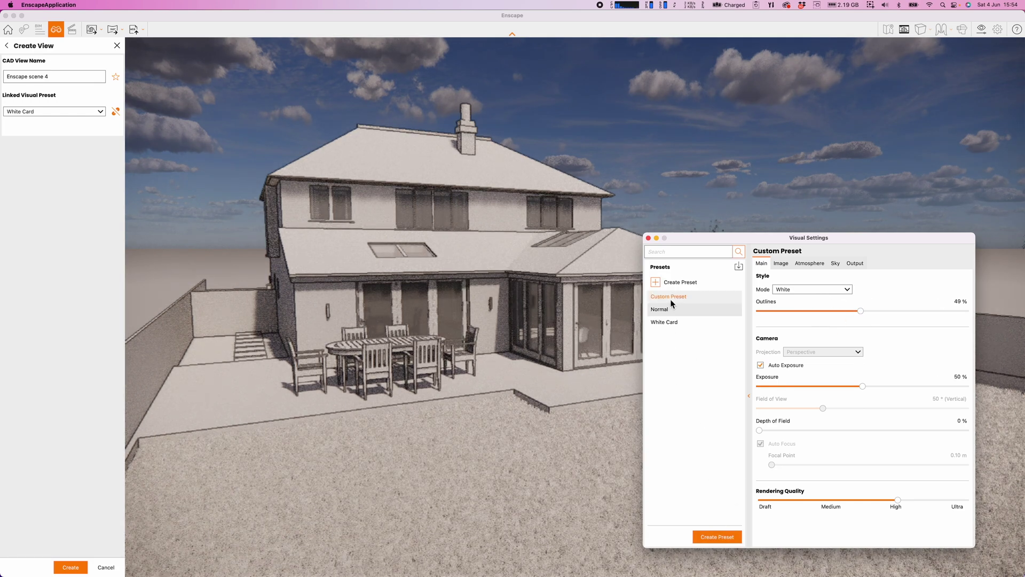
pyautogui.click(649, 238)
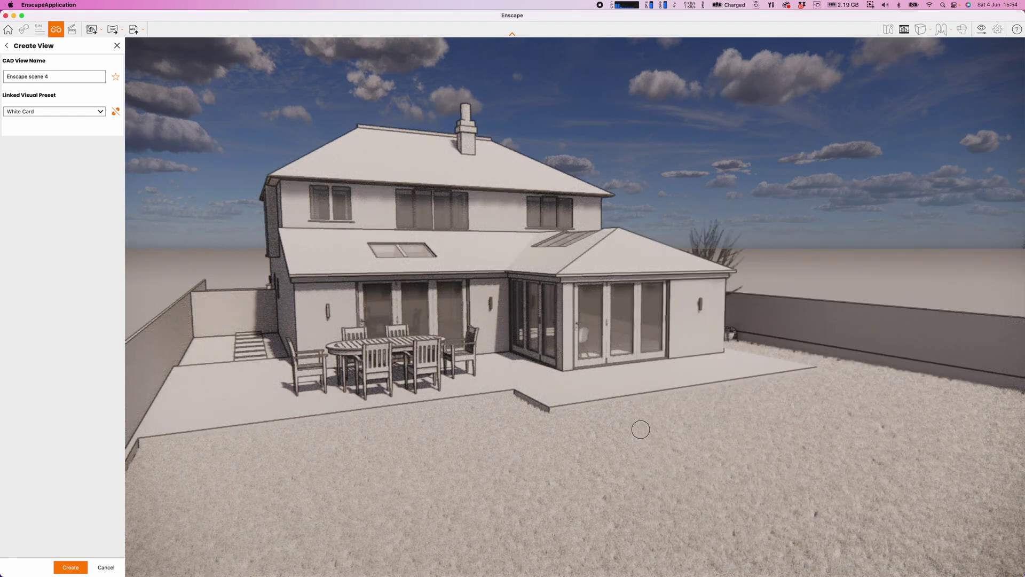
# Adjust the time of day to change the sunlight on the white render of the house's rear
pyautogui.moveTo(640, 429); pyautogui.dragTo(646, 437)
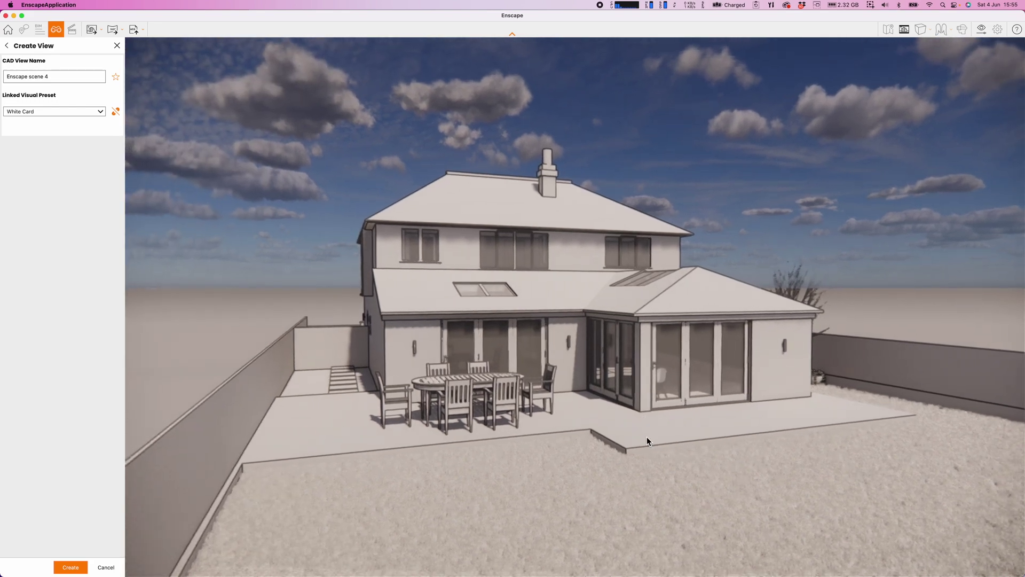
pyautogui.press('q')
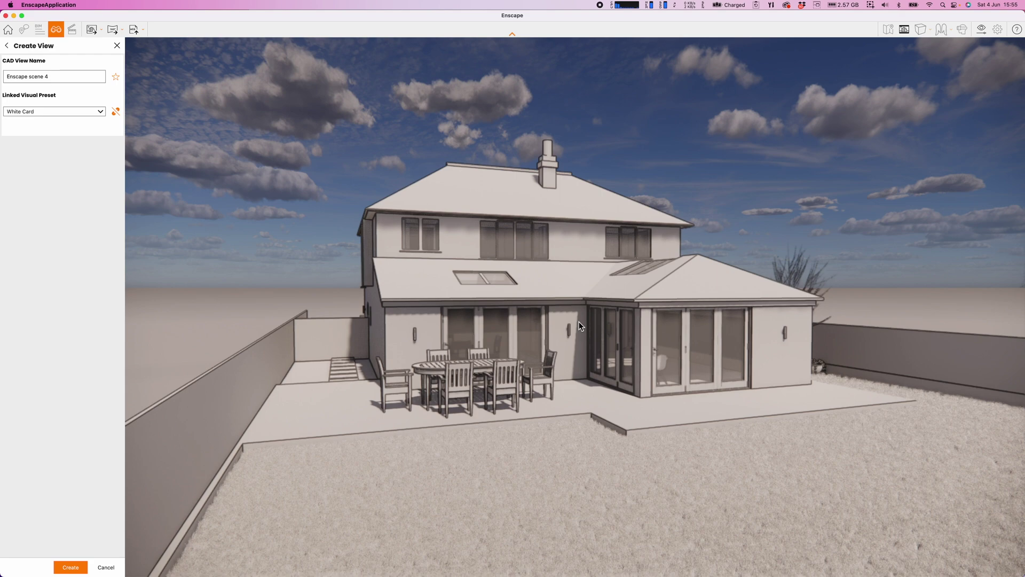
pyautogui.keyDown('shift'); pyautogui.moveTo(717, 163); pyautogui.dragTo(716, 163, button='right'); pyautogui.keyUp('shift')
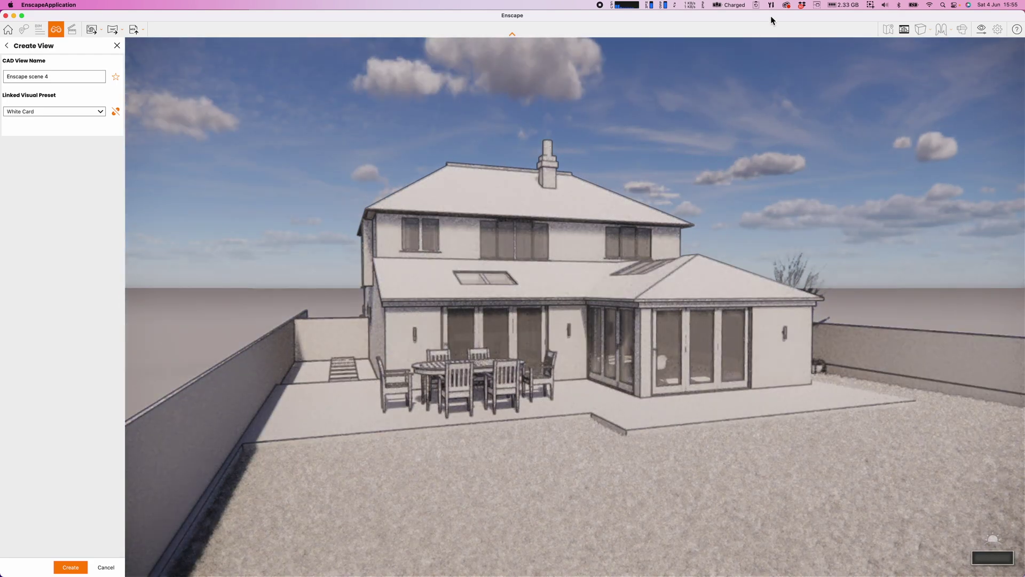
# Save a screenshot of the white render into a new folder named Renders Folder inside 0000 Enscape Beta
pyautogui.click(92, 31)
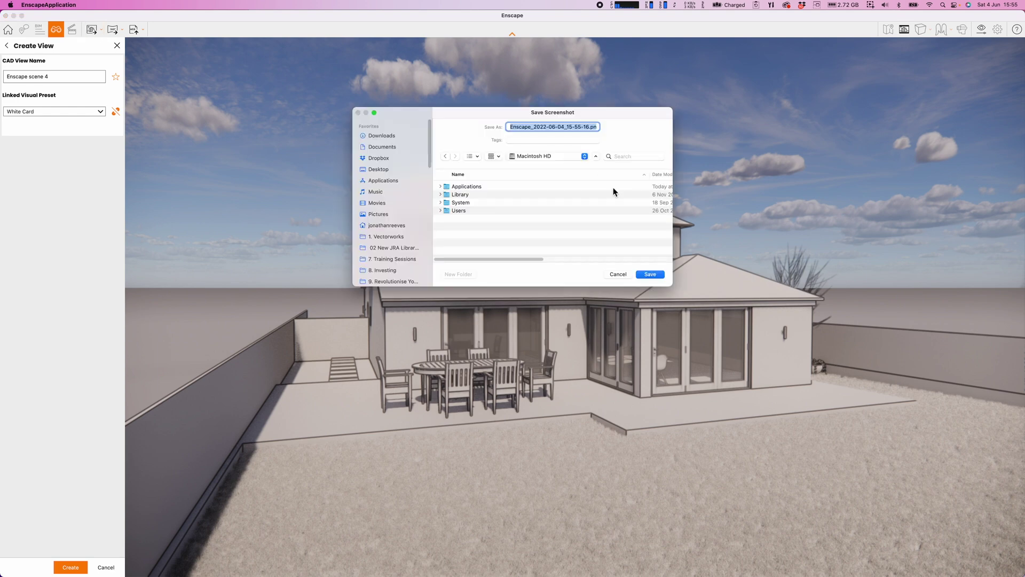
pyautogui.click(537, 156)
pyautogui.click(545, 229)
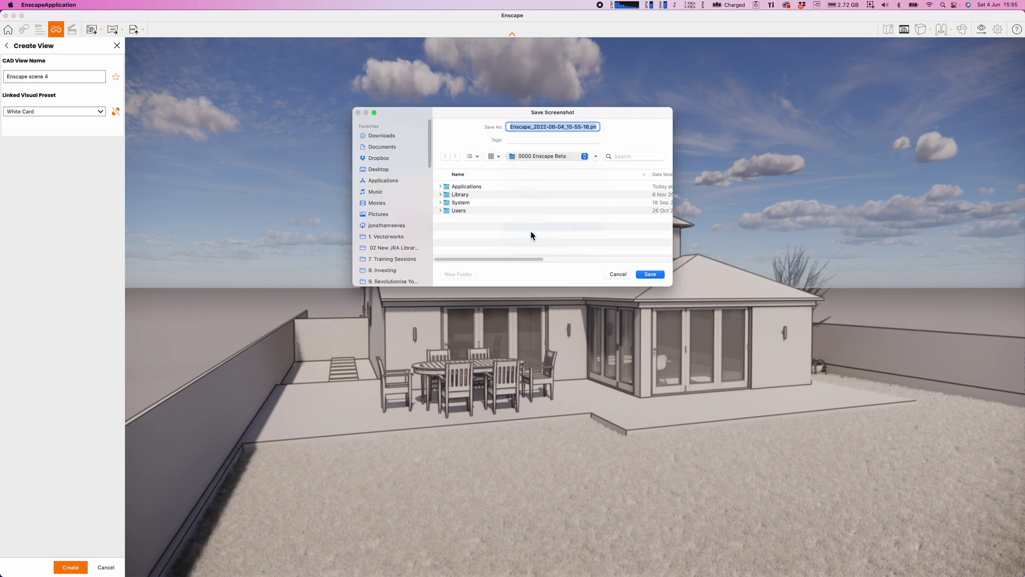
pyautogui.click(462, 276)
pyautogui.write('Renders Folder')
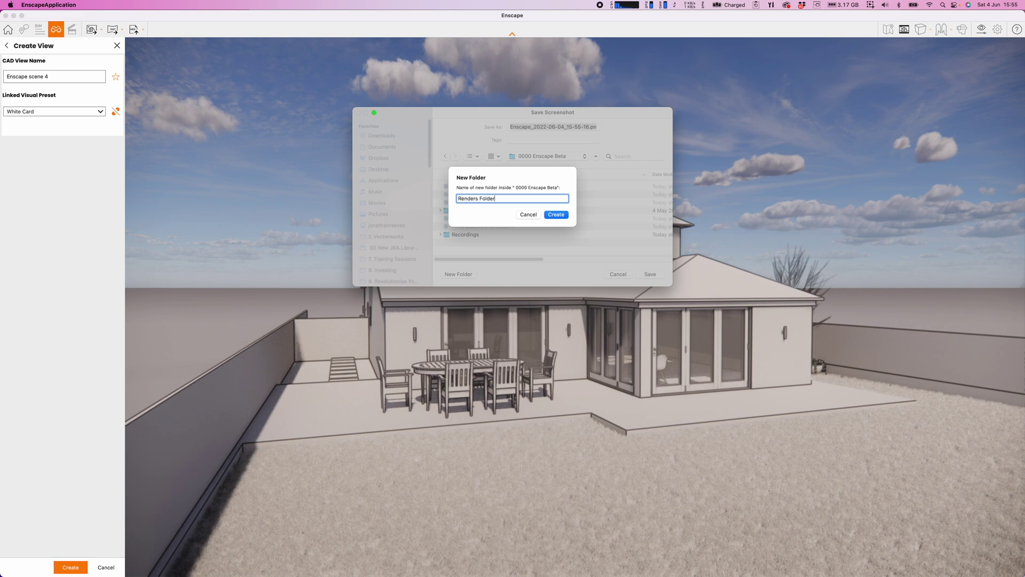
pyautogui.press('Return')
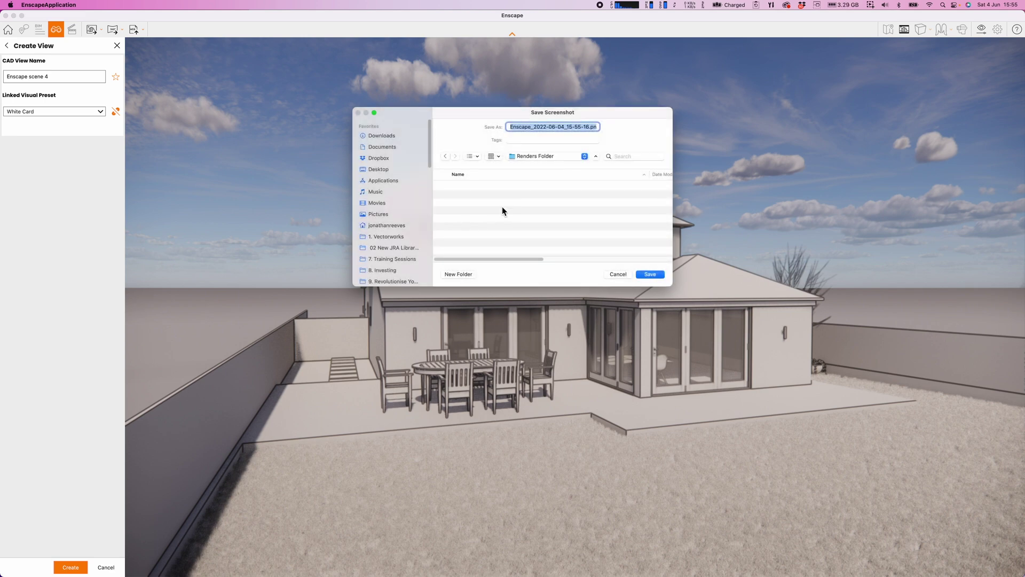
pyautogui.press('Return')
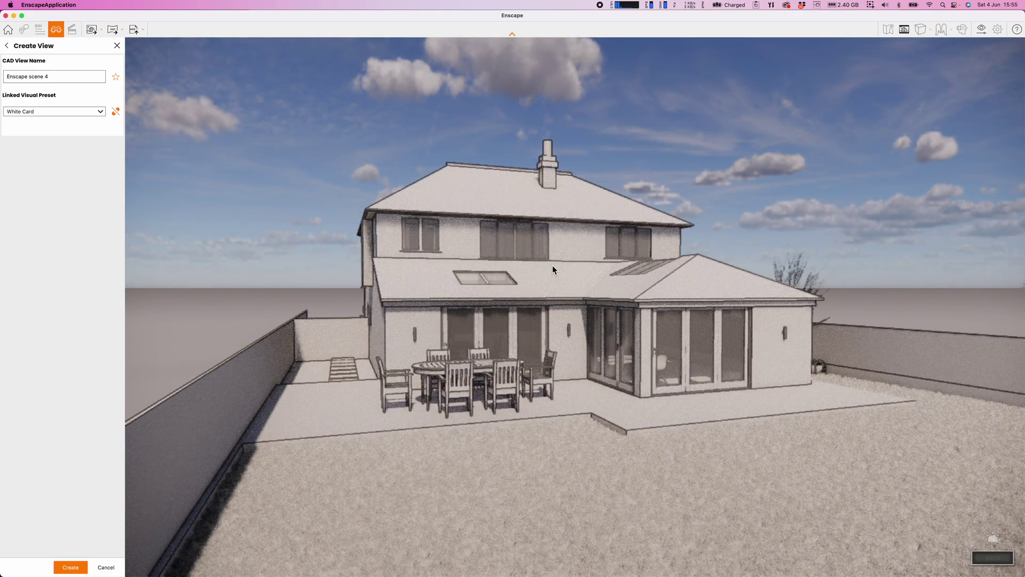
# Try a 17 % depth of field with auto focus off and a 0.23 m focal point, and restore auto focus and 0 % depth
pyautogui.click(981, 30)
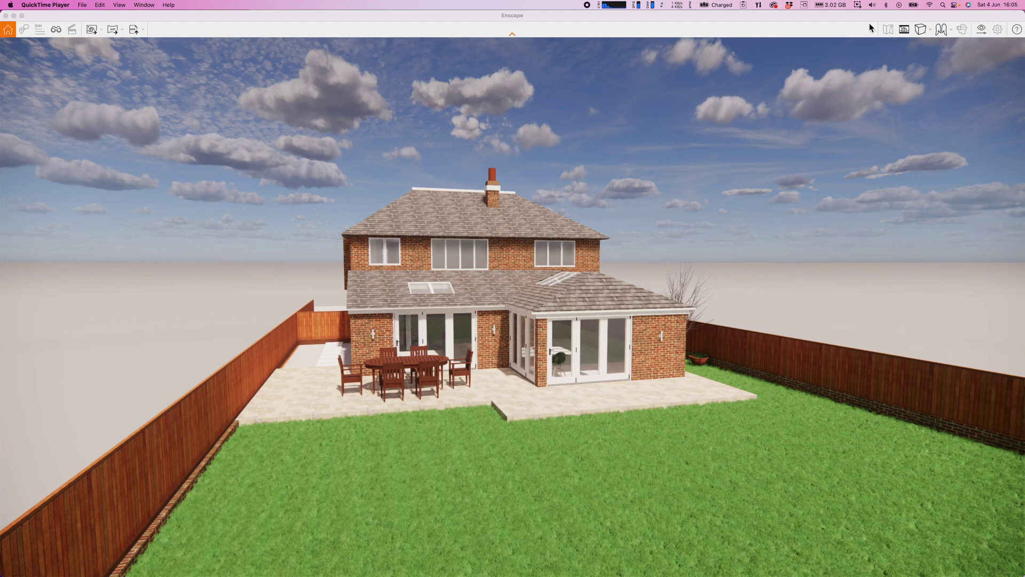
pyautogui.click(980, 29)
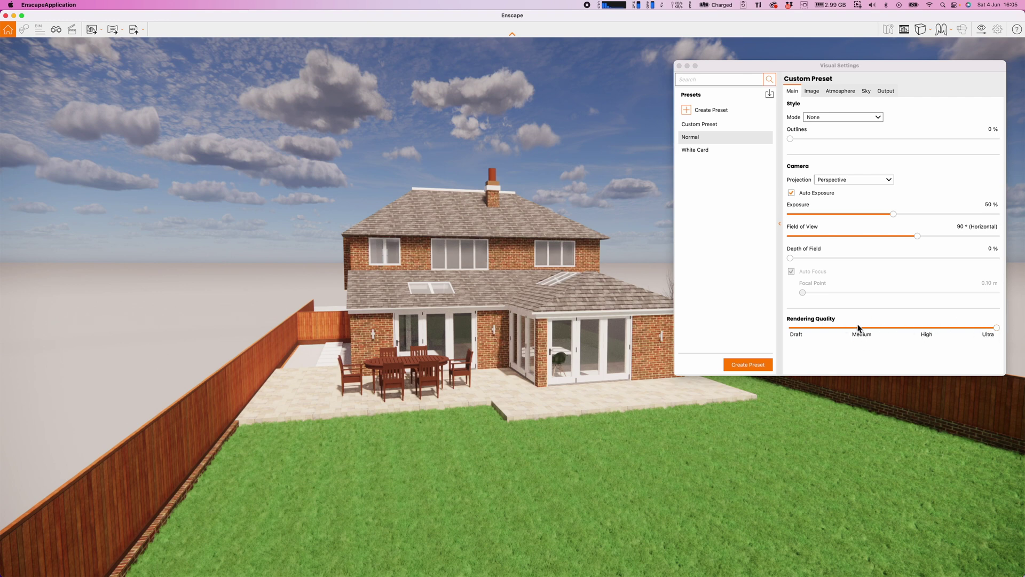
pyautogui.moveTo(791, 258); pyautogui.dragTo(836, 259)
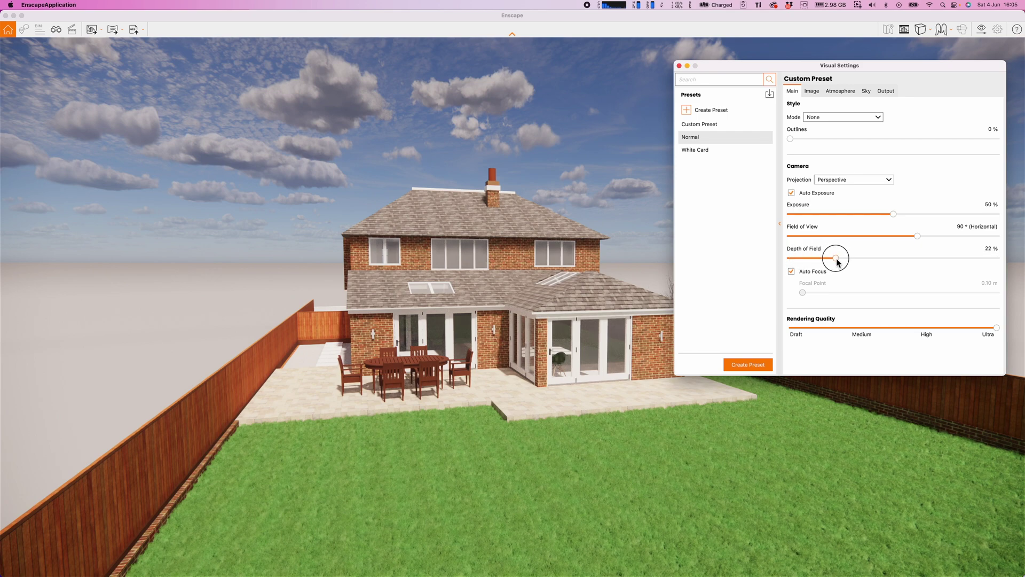
pyautogui.click(791, 272)
pyautogui.moveTo(836, 258)
pyautogui.mouseDown()
pyautogui.moveTo(845, 261)
pyautogui.moveTo(825, 258)
pyautogui.mouseUp()
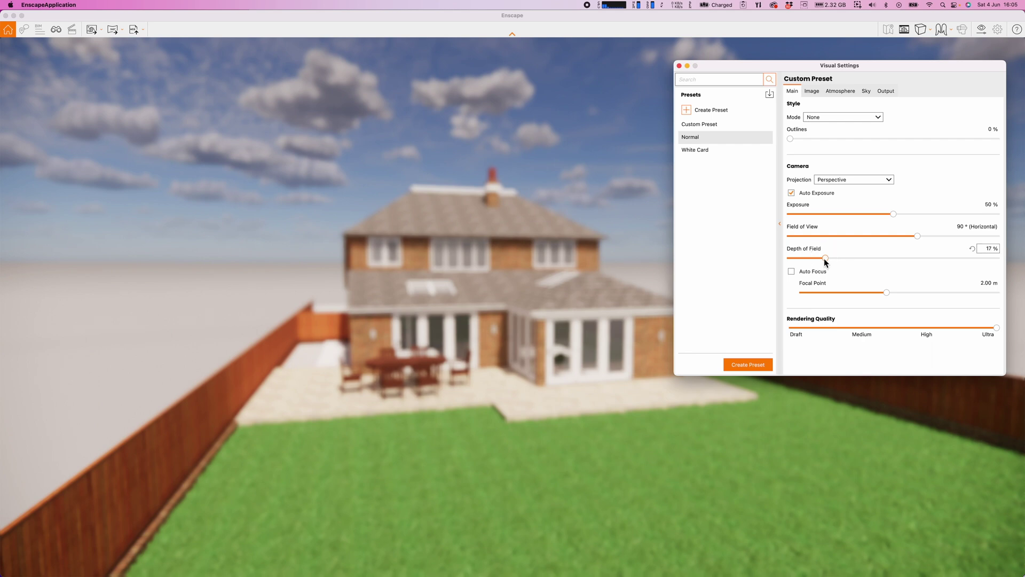
pyautogui.moveTo(876, 292); pyautogui.dragTo(829, 294)
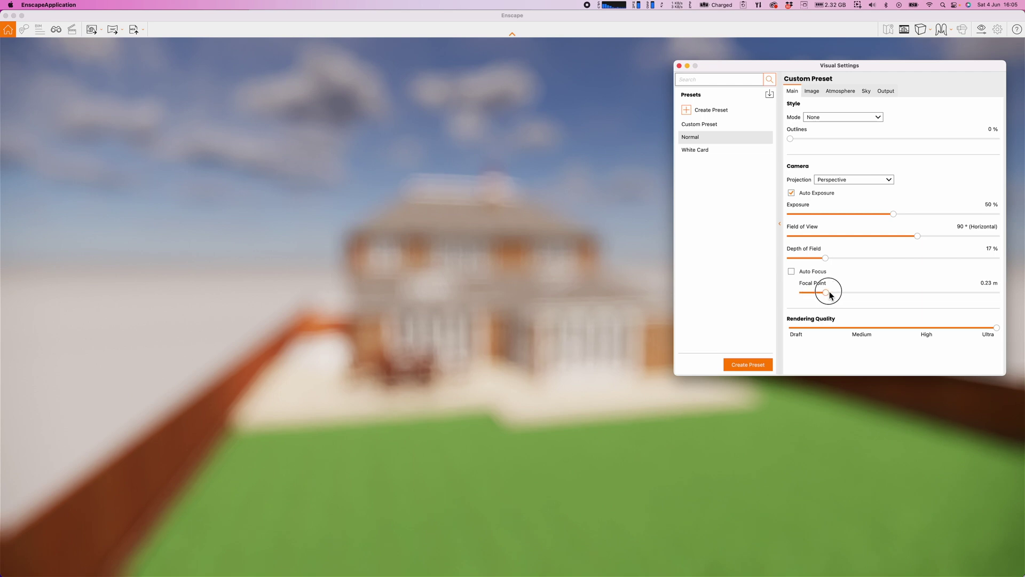
pyautogui.click(791, 271)
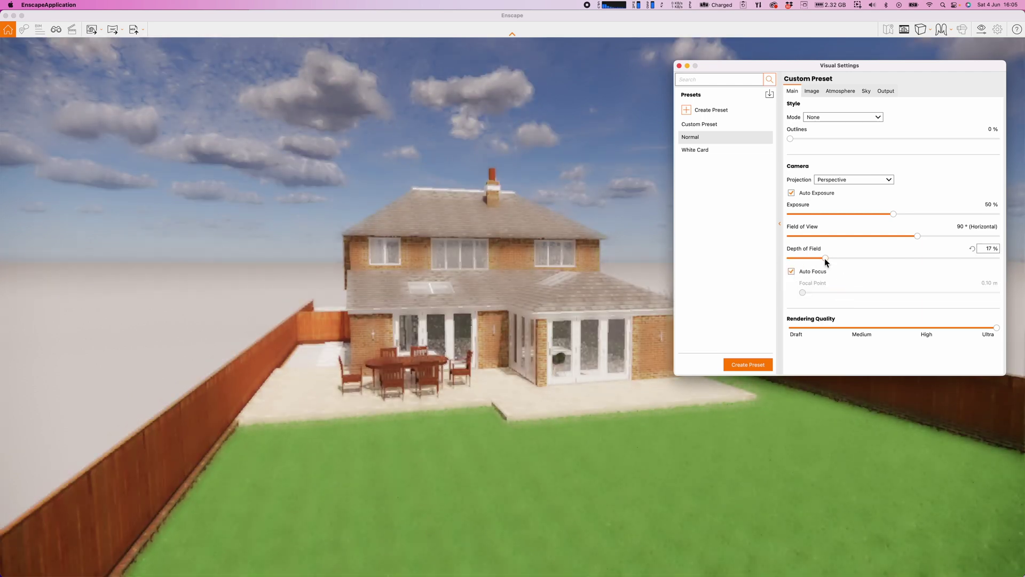
pyautogui.moveTo(825, 258); pyautogui.dragTo(779, 258)
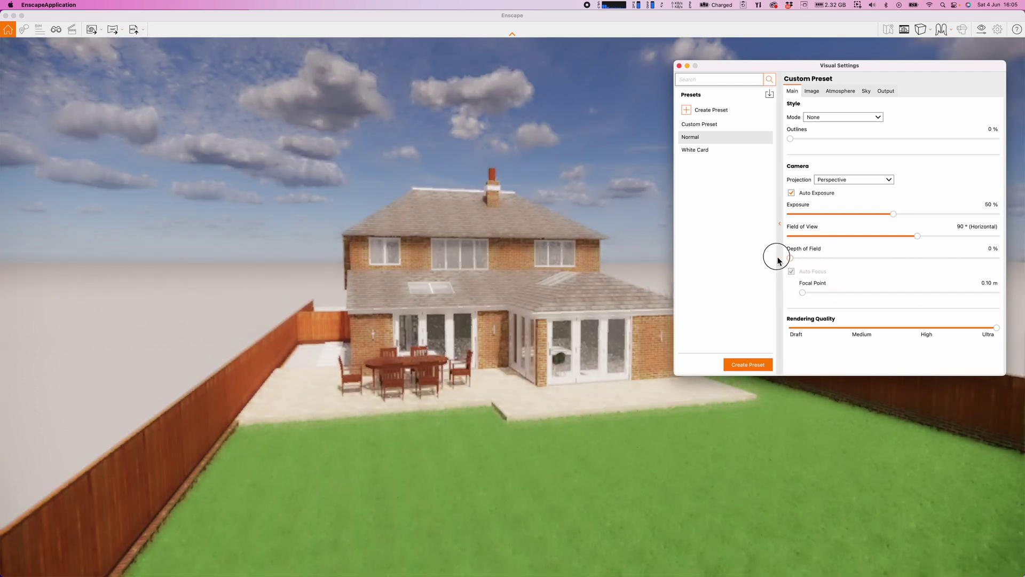
# Try the Two-Point camera projection and set the projection to Orthographic
pyautogui.click(854, 181)
pyautogui.click(851, 195)
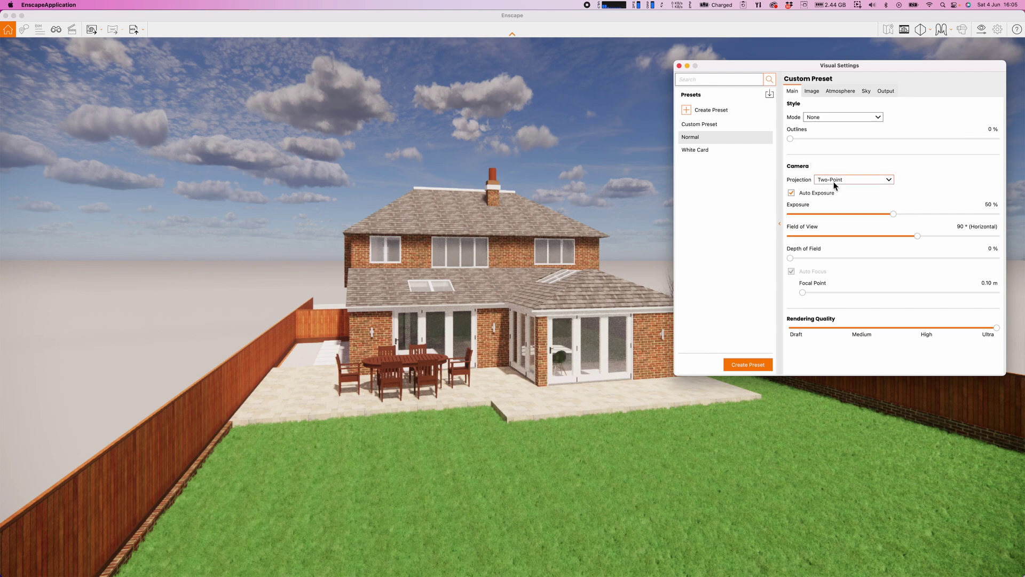
pyautogui.click(834, 182)
pyautogui.click(841, 207)
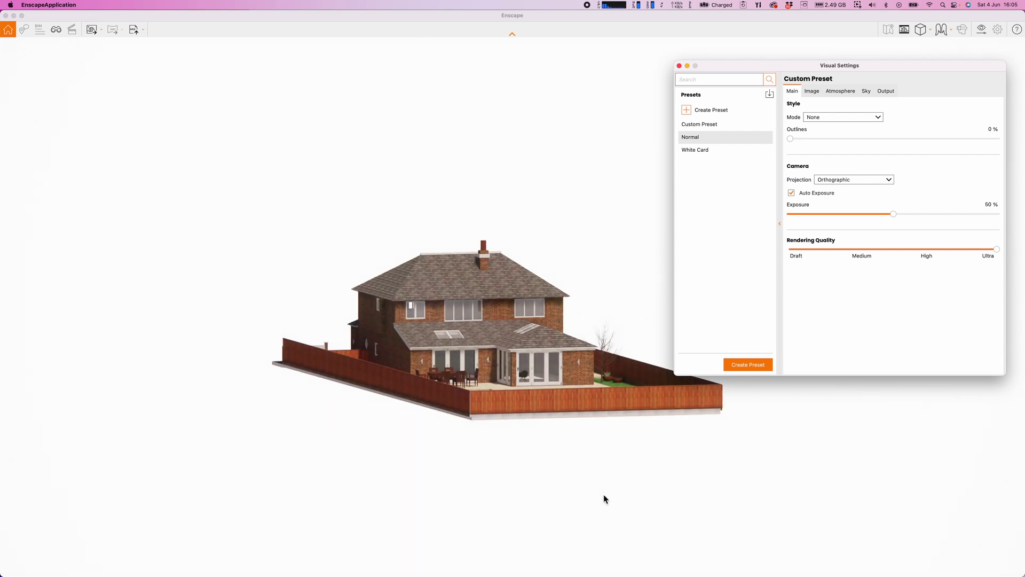
# Save a raised orthographic view of the house and rear garden as Enscape scene 4, without a linked preset
pyautogui.scroll(4, 562, 389)
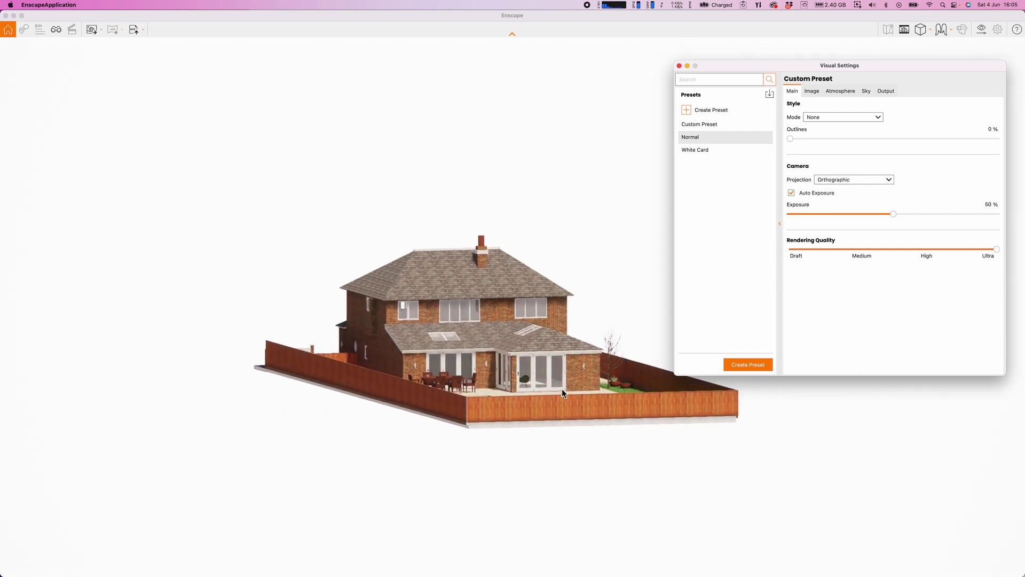
pyautogui.moveTo(555, 342); pyautogui.dragTo(555, 344, button='right')
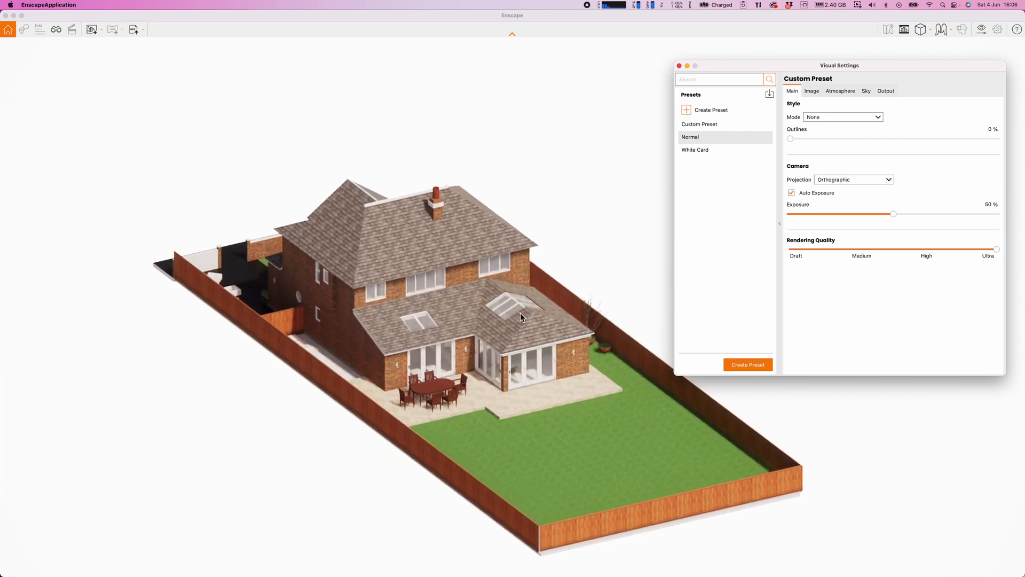
pyautogui.scroll(1, 520, 313)
pyautogui.moveTo(432, 277); pyautogui.dragTo(429, 275)
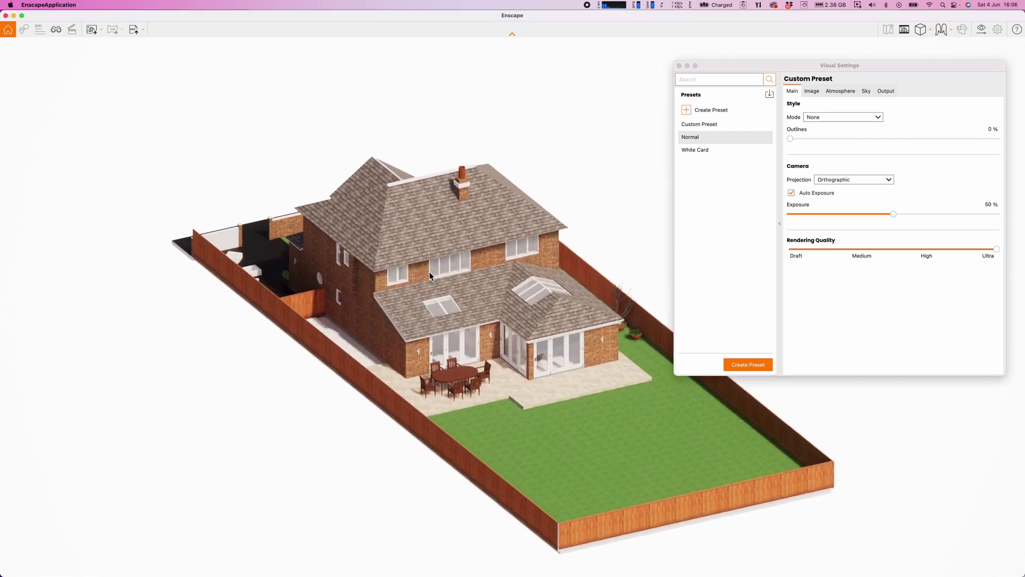
pyautogui.click(55, 30)
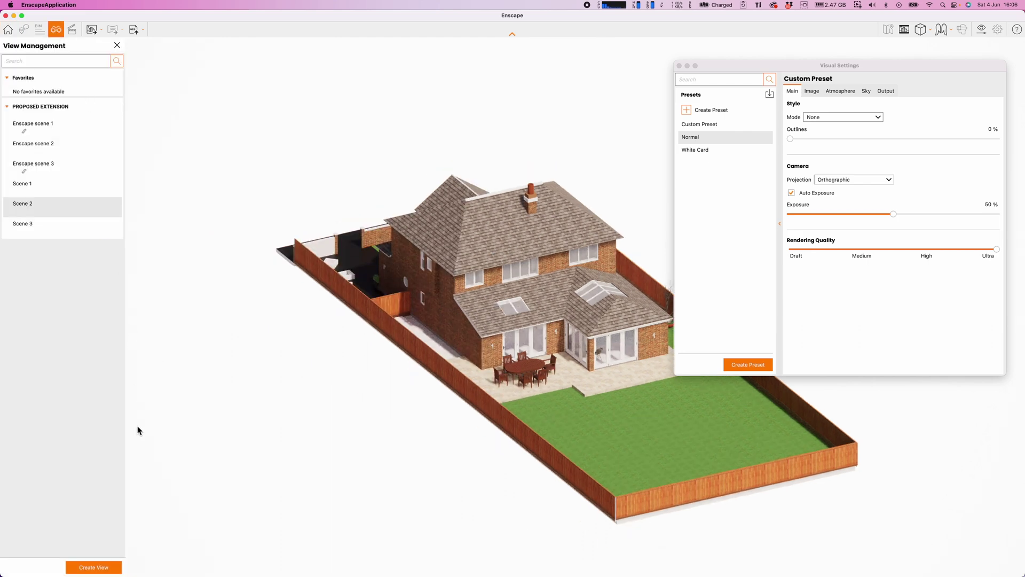
pyautogui.click(94, 567)
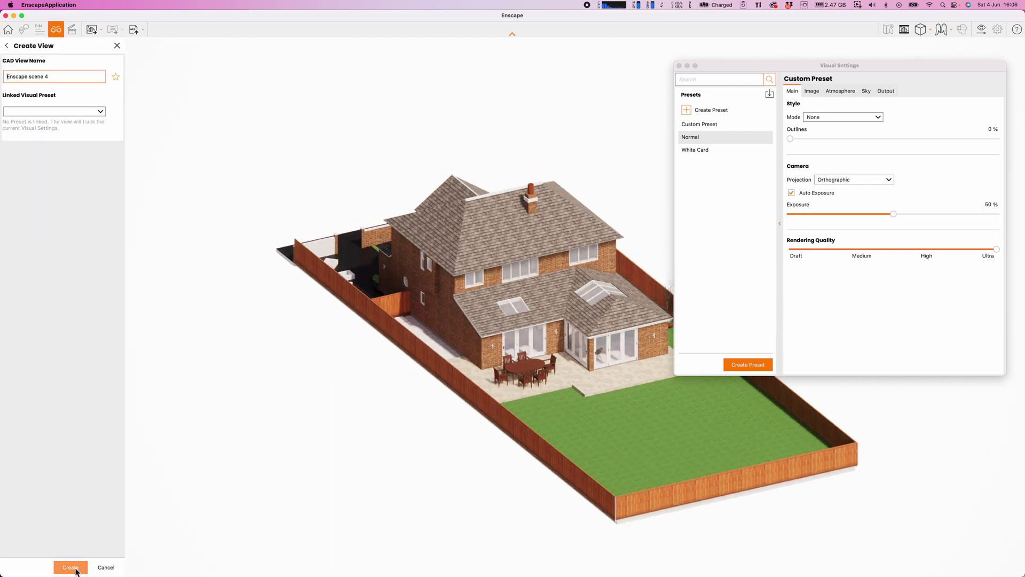
pyautogui.click(75, 570)
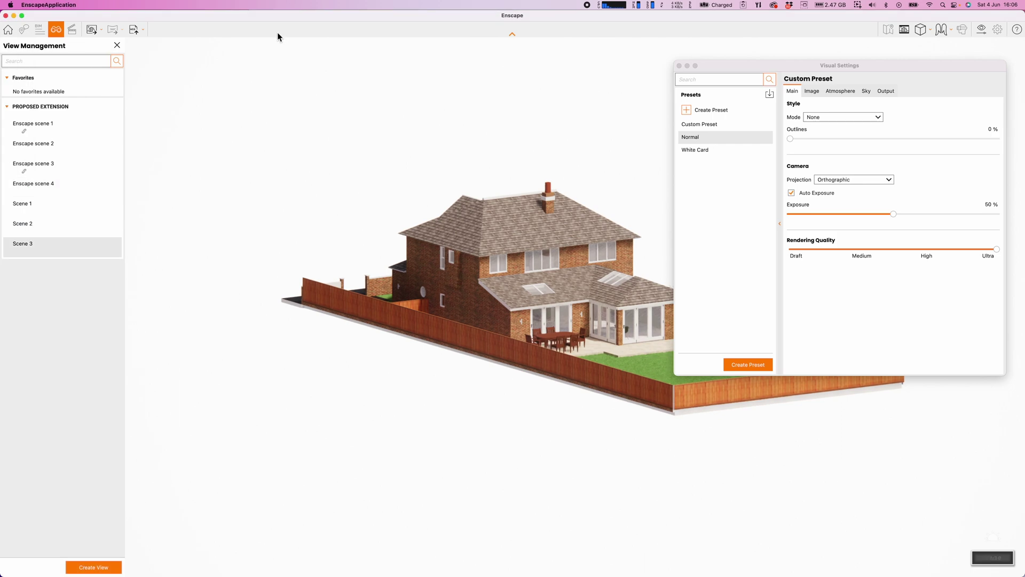
# Save a screenshot of the orthographic render as V2 in the Renders Folder inside 0000 Enscape Beta
pyautogui.click(97, 33)
pyautogui.click(563, 155)
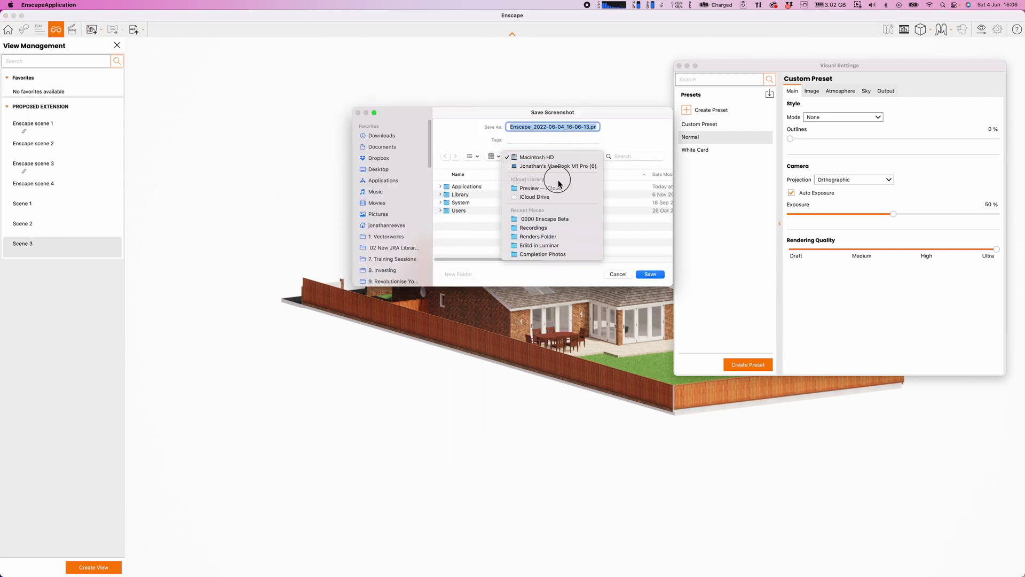
pyautogui.click(553, 221)
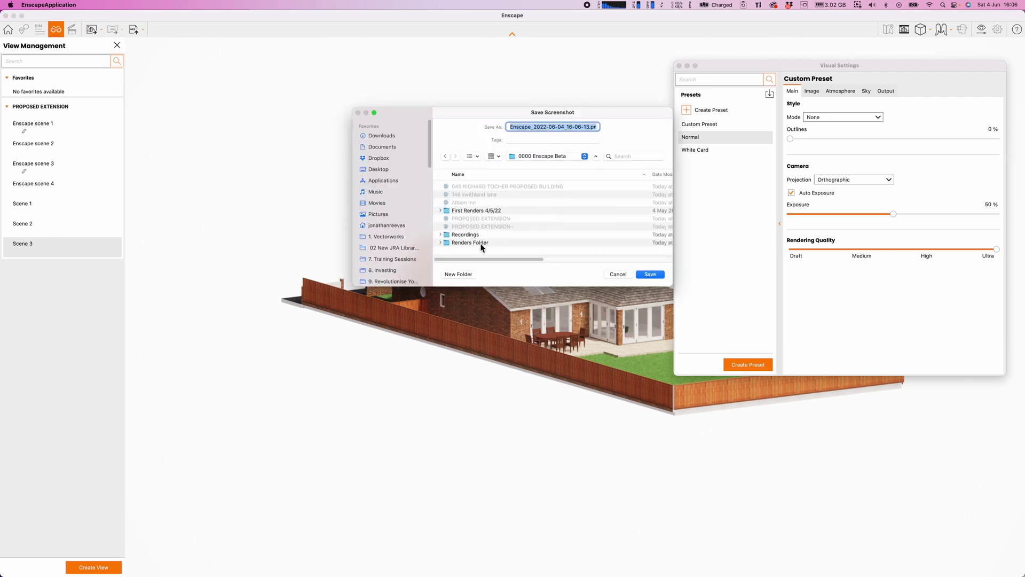
pyautogui.doubleClick(481, 243)
pyautogui.tripleClick(514, 127)
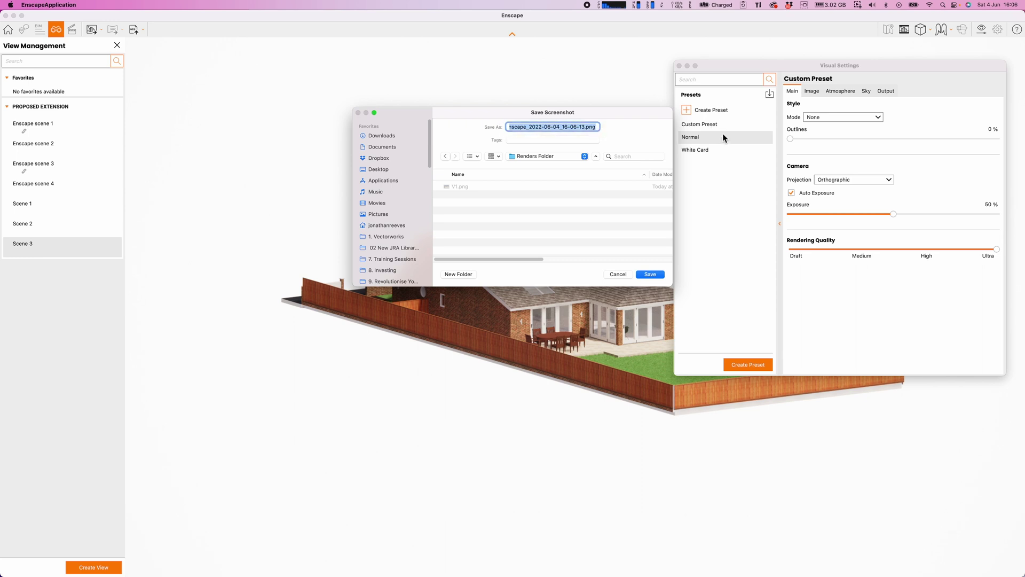
pyautogui.write('V2')
pyautogui.press('Return')
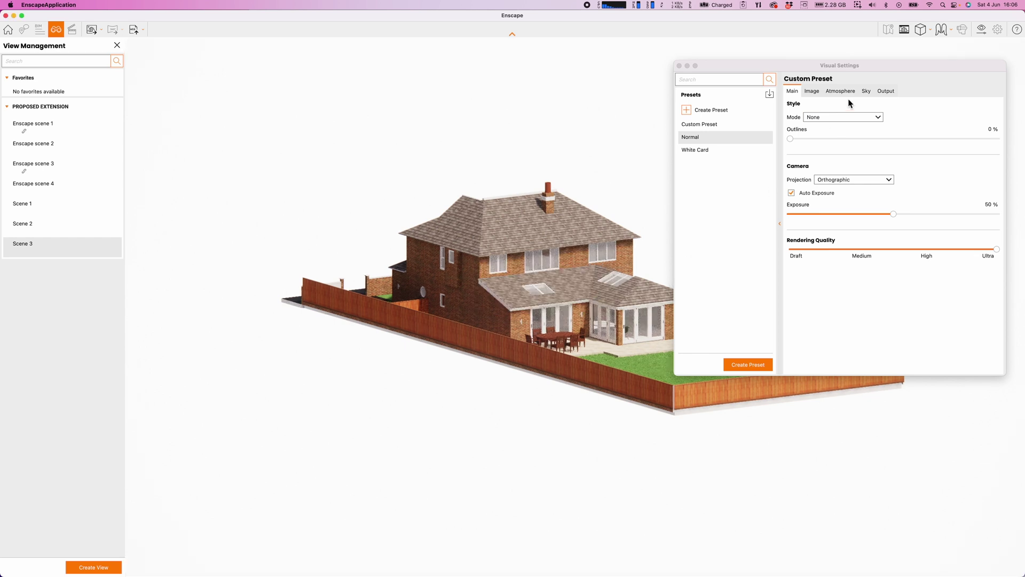
# Set the output resolution for captured images to Ultra HD in the visual settings
pyautogui.click(886, 91)
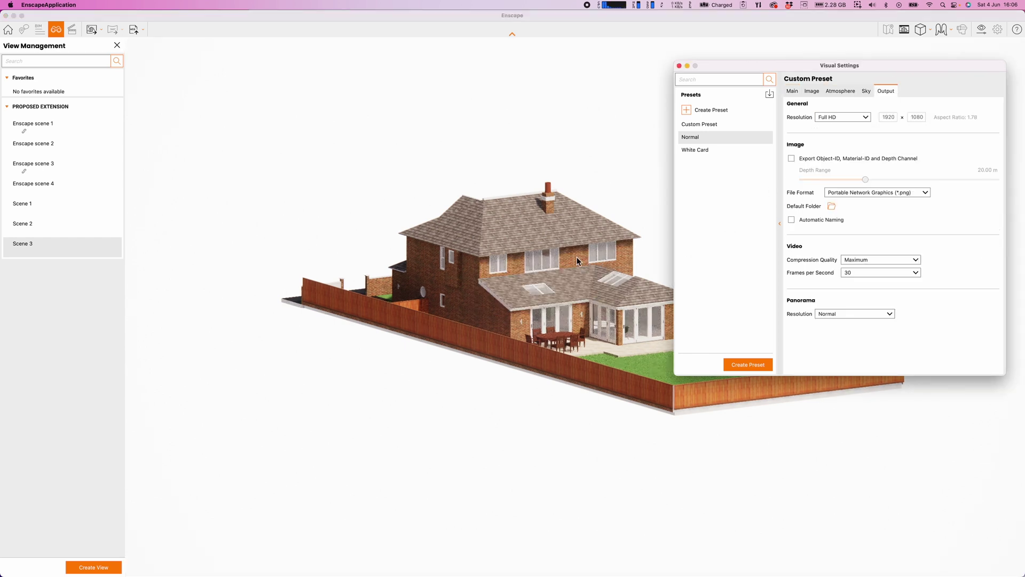
pyautogui.click(863, 118)
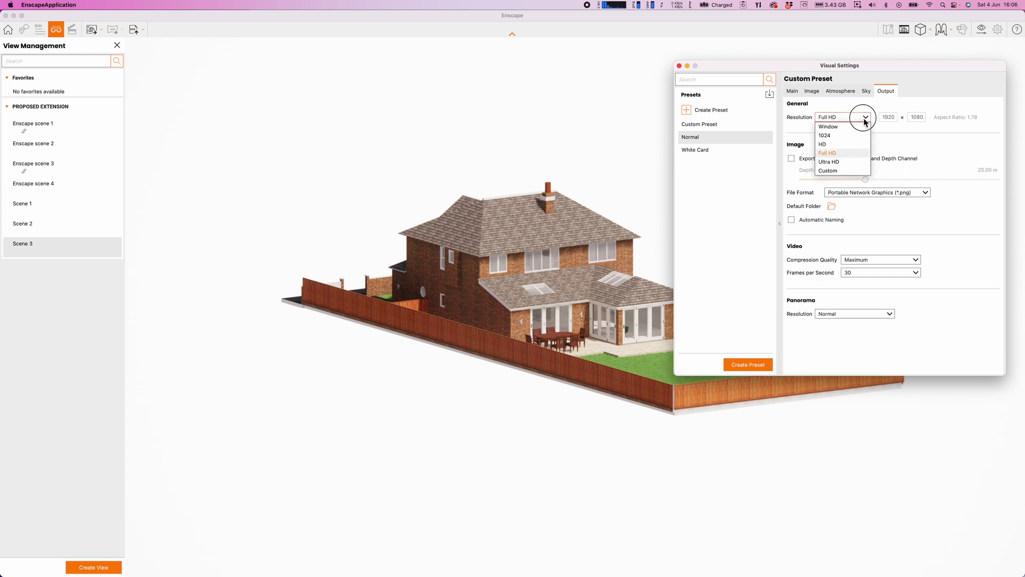
pyautogui.click(832, 162)
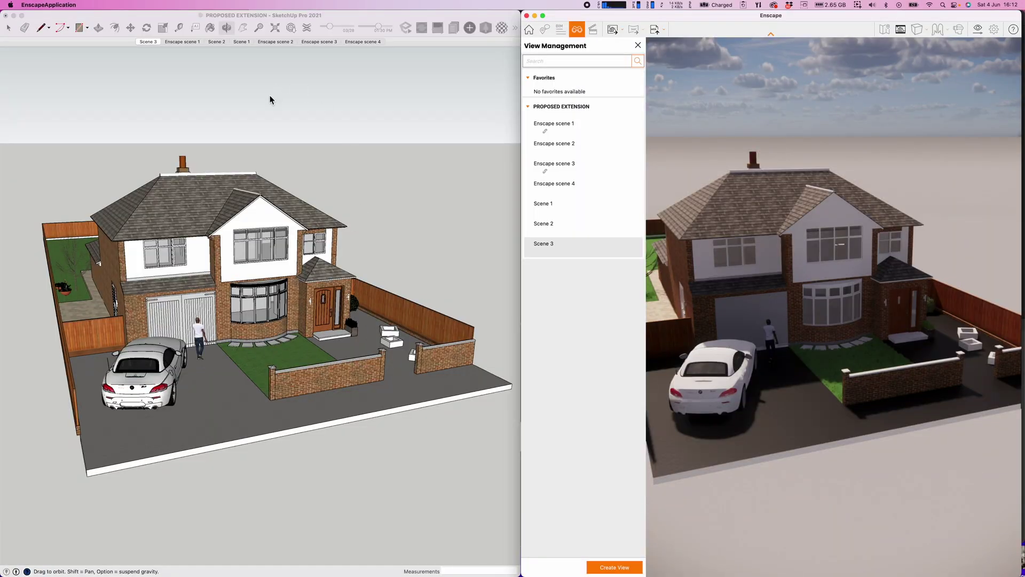
# Switch to SketchUp and set the camera to the Top standard view of the house and garden
pyautogui.click(271, 100)
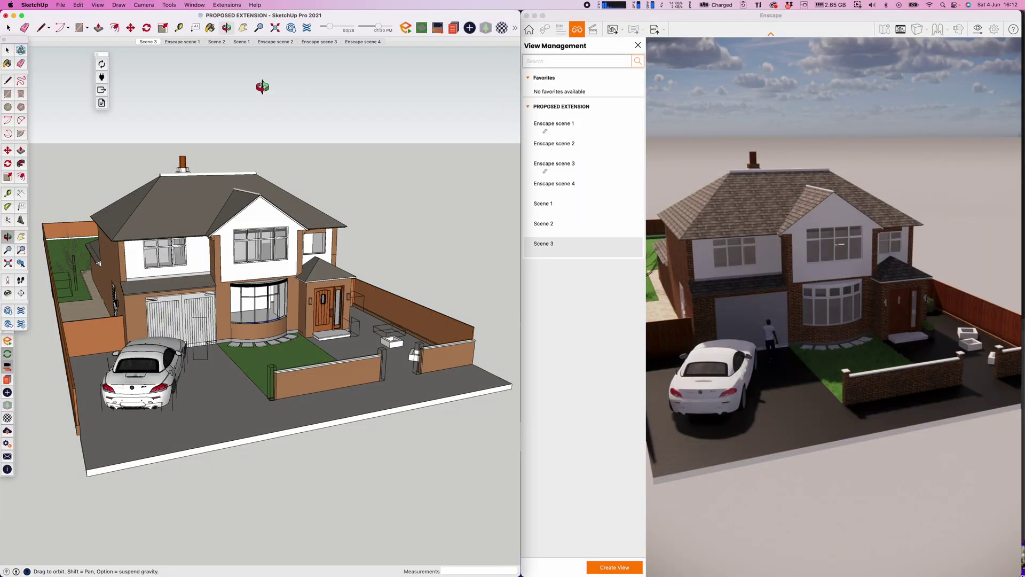
pyautogui.moveTo(283, 188); pyautogui.dragTo(291, 197)
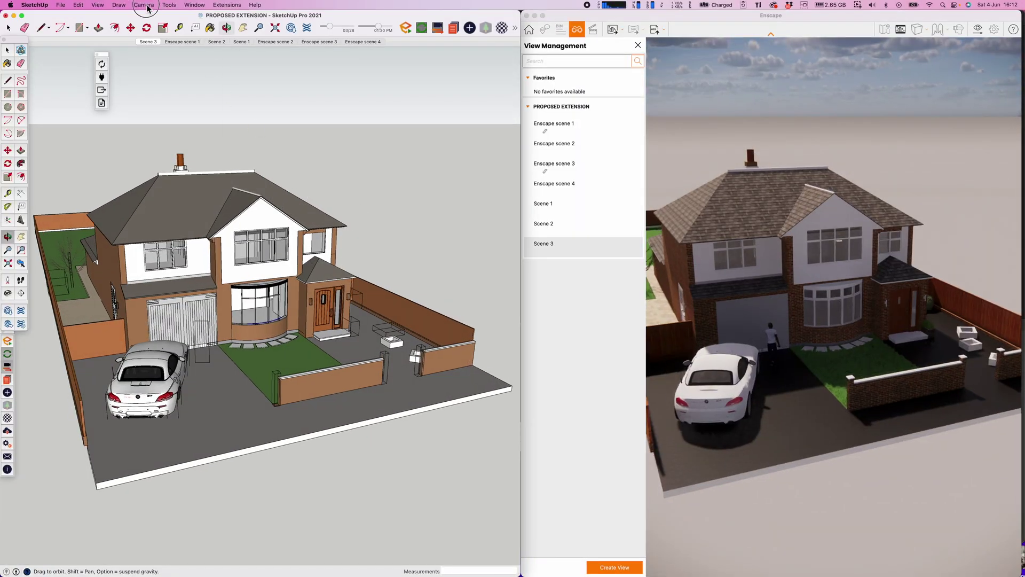
pyautogui.click(144, 4)
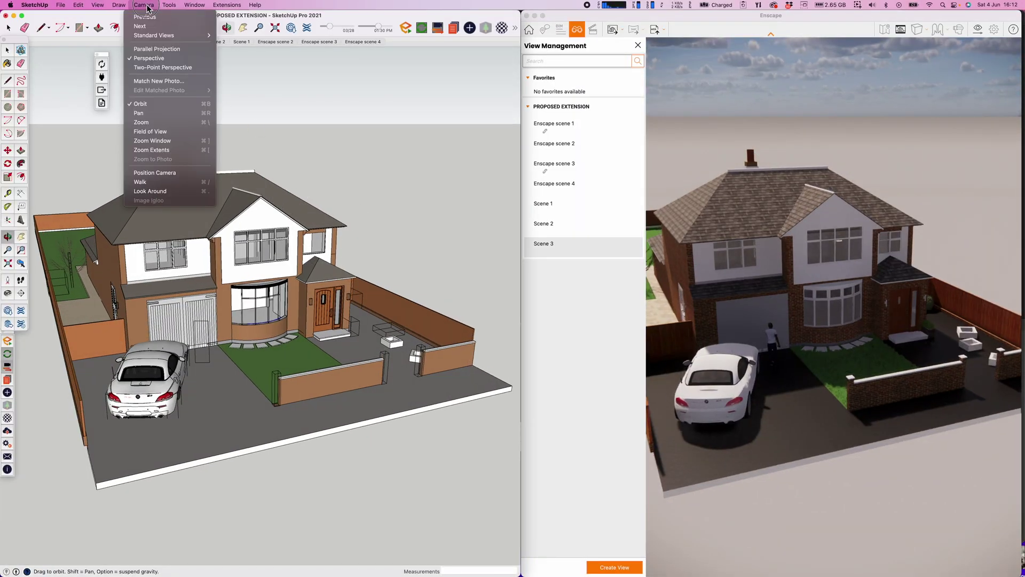
pyautogui.click(152, 37)
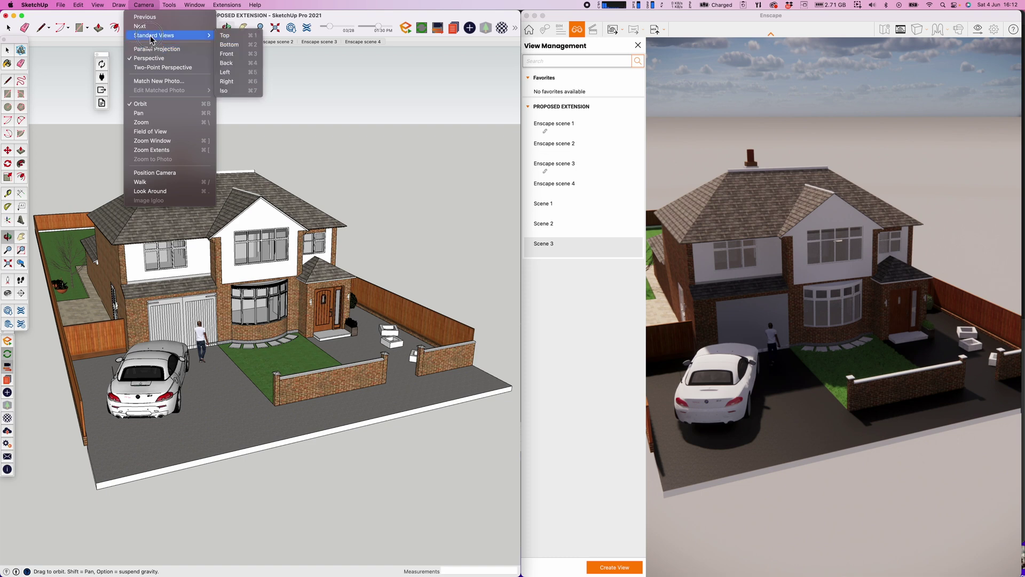
pyautogui.click(239, 36)
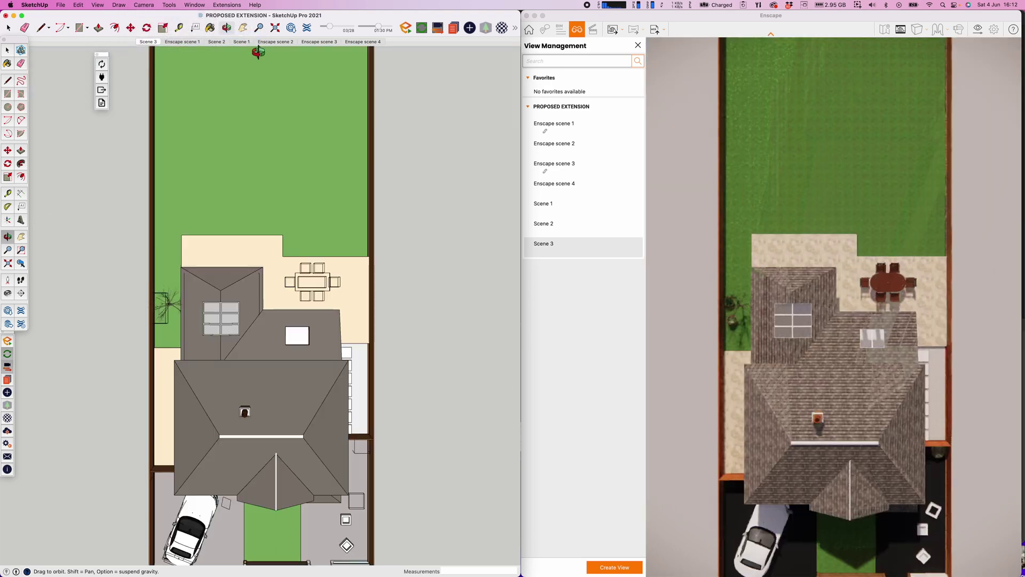
pyautogui.moveTo(316, 337)
pyautogui.mouseDown()
pyautogui.moveTo(299, 360)
pyautogui.moveTo(291, 156)
pyautogui.moveTo(417, 118)
pyautogui.mouseUp()
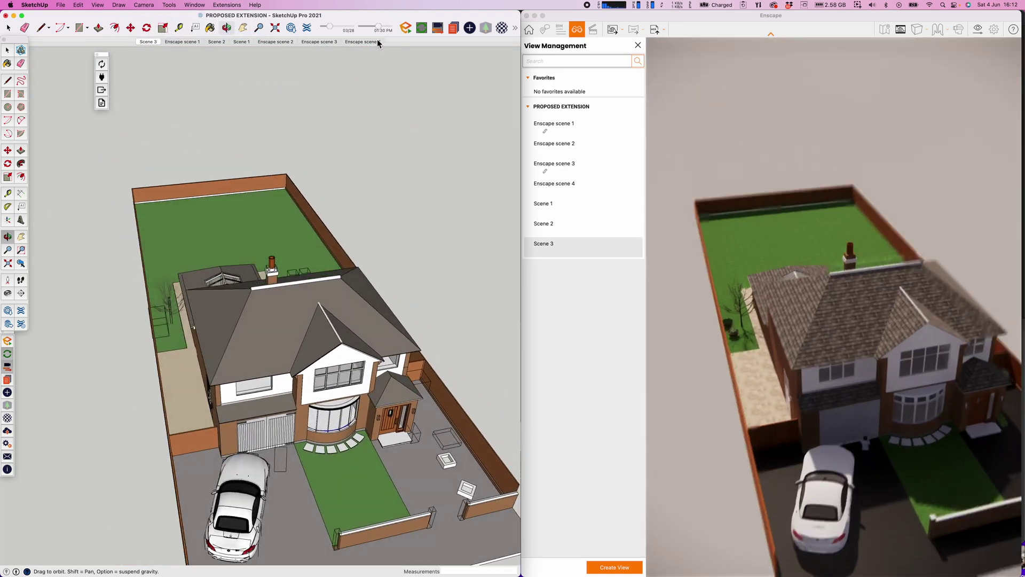
pyautogui.click(376, 42)
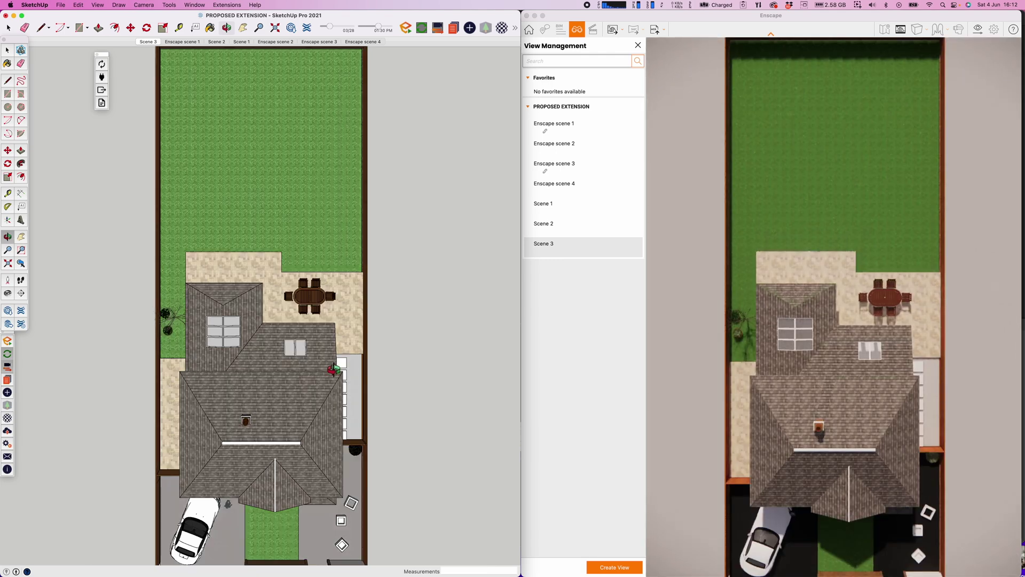
# Frame the house roof and front drive from above and save it as a new Enscape view without a linked preset
pyautogui.press('h')
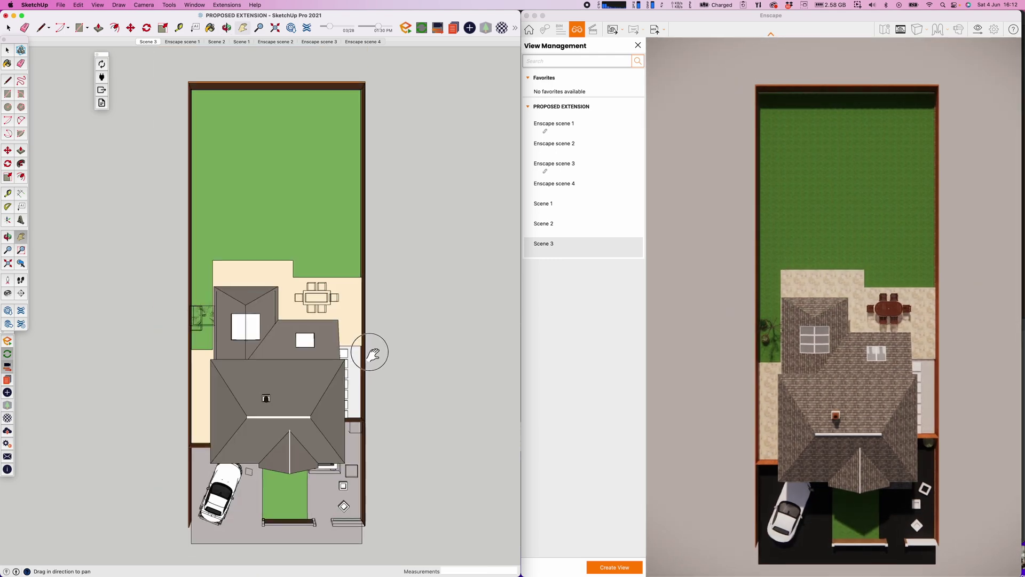
pyautogui.moveTo(372, 354); pyautogui.dragTo(389, 238)
pyautogui.scroll(4, 341, 284)
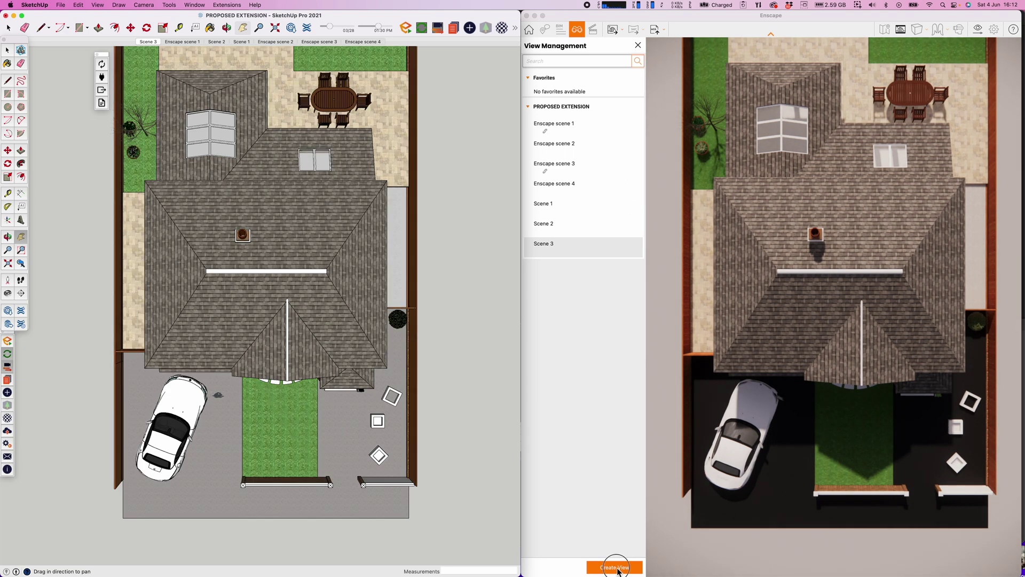
pyautogui.click(616, 568)
pyautogui.click(591, 566)
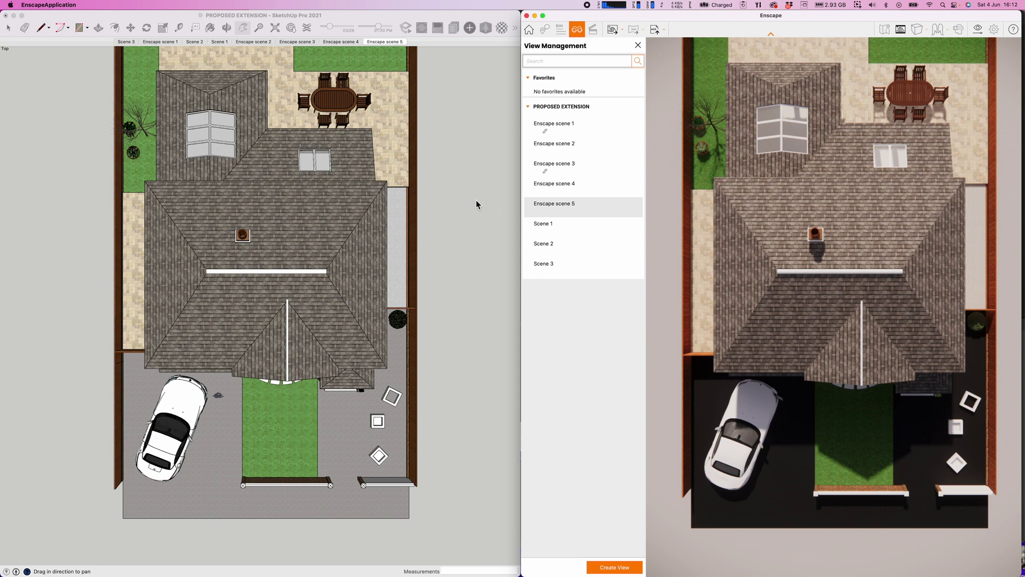
# Set SketchUp to the Front standard view and save it as a new Enscape view without a linked preset
pyautogui.click(187, 20)
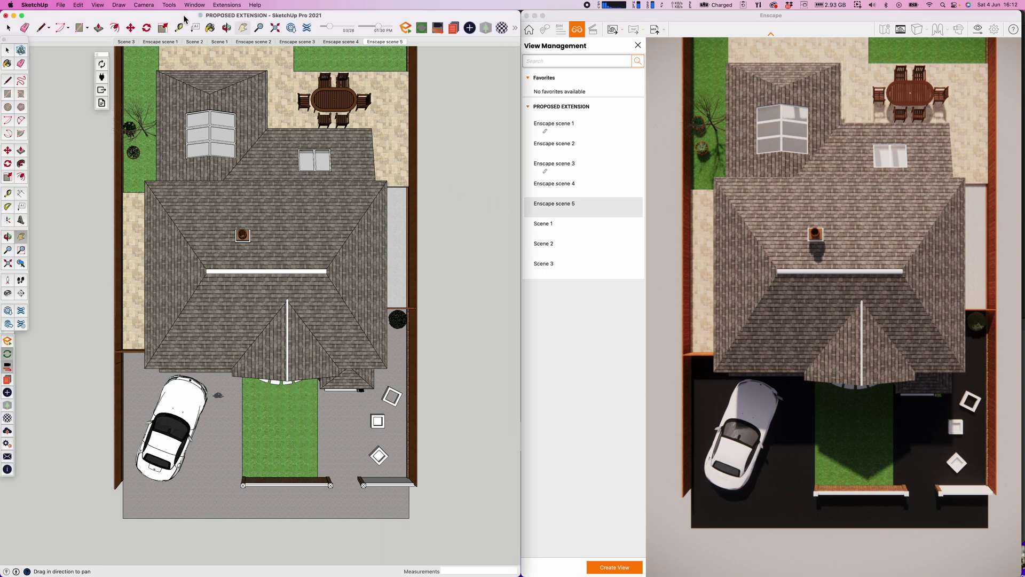
pyautogui.click(143, 5)
pyautogui.click(148, 5)
pyautogui.press('super+3')
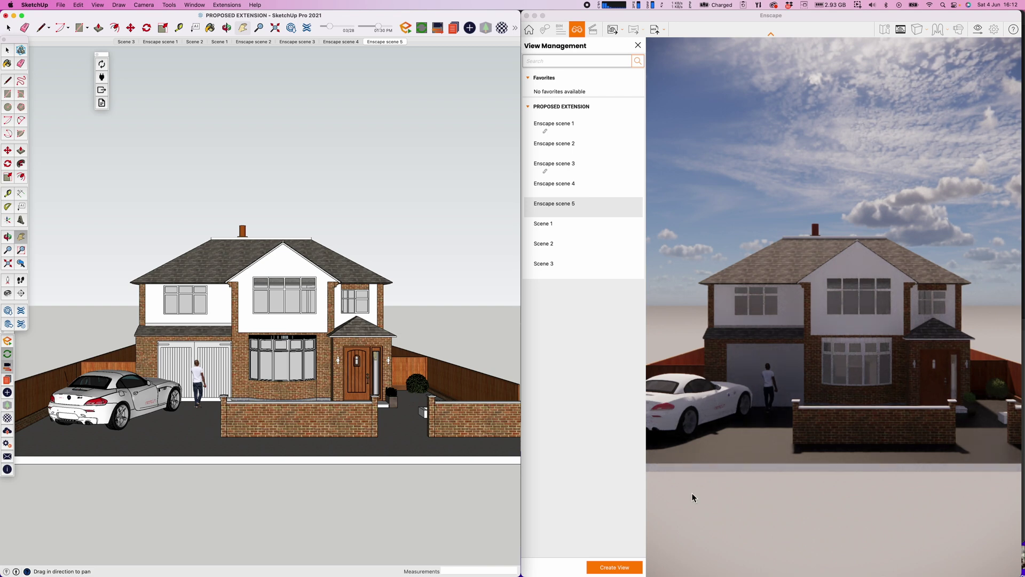
pyautogui.click(615, 567)
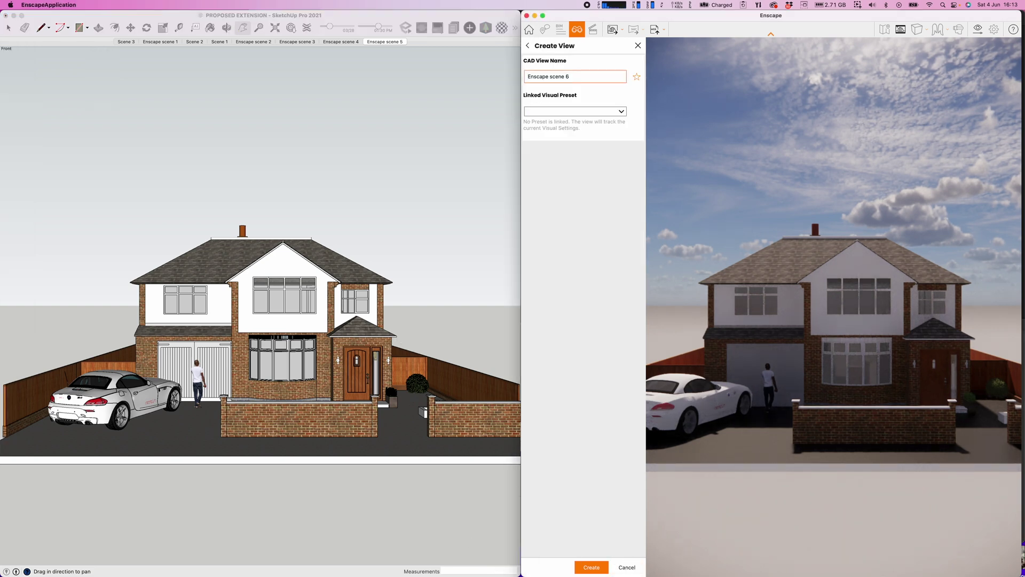
pyautogui.click(592, 567)
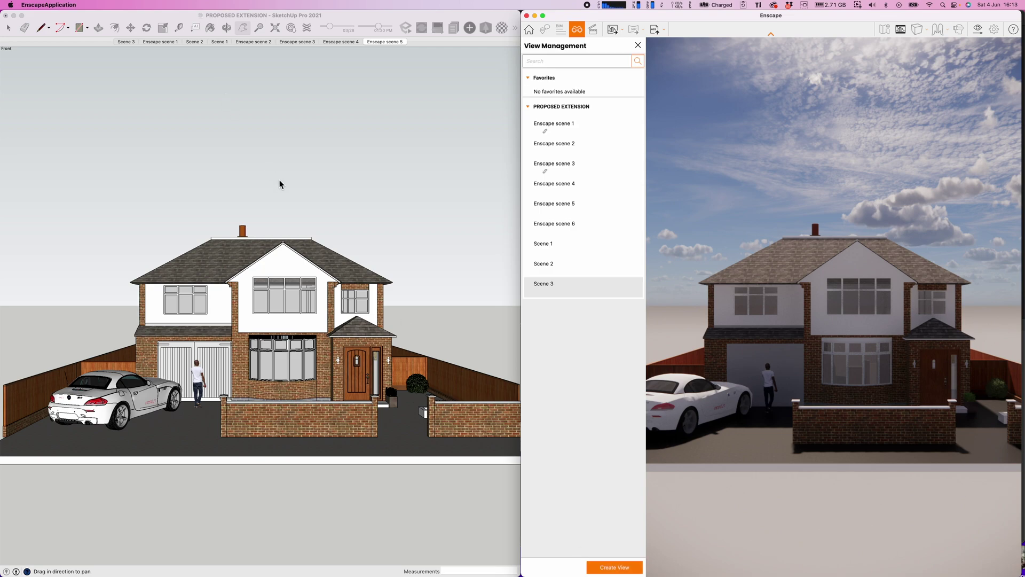
# Show the Front standard view in SketchUp again and set the camera to the Back standard view
pyautogui.click(292, 169)
pyautogui.press('super+4')
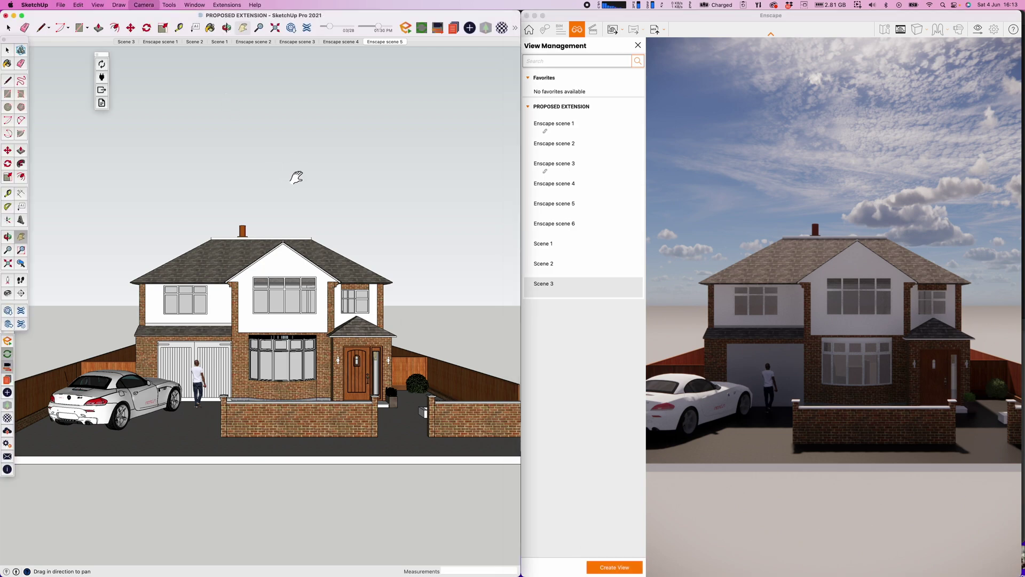
pyautogui.press('super+Tab')
pyautogui.press('pagedown')
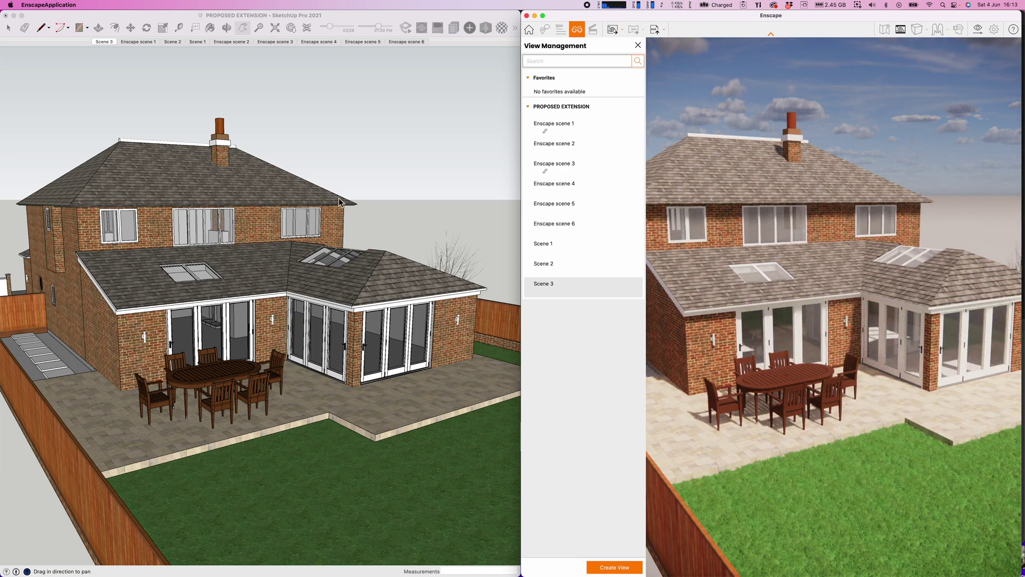
pyautogui.click(340, 170)
pyautogui.press('super+3')
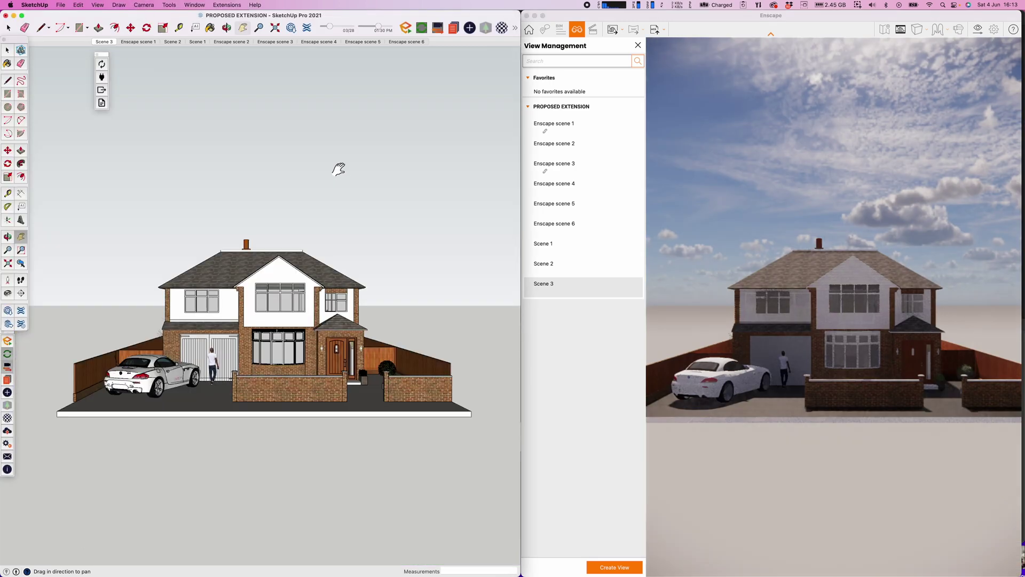
pyautogui.press('super+4')
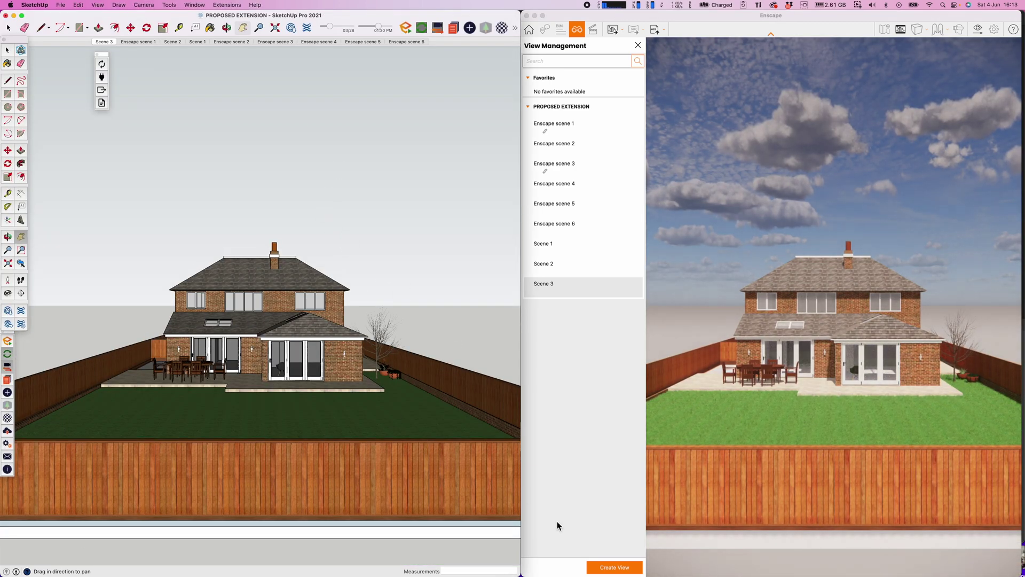
# Change the SketchUp camera to Parallel Projection and frame the rear elevation of the house closely
pyautogui.click(149, 5)
pyautogui.moveTo(158, 38)
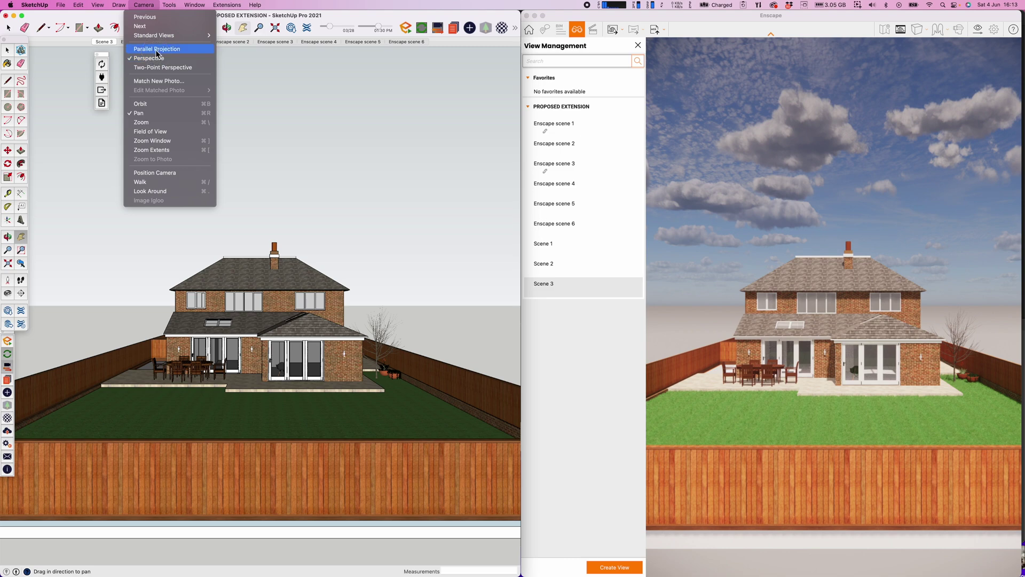
pyautogui.click(158, 49)
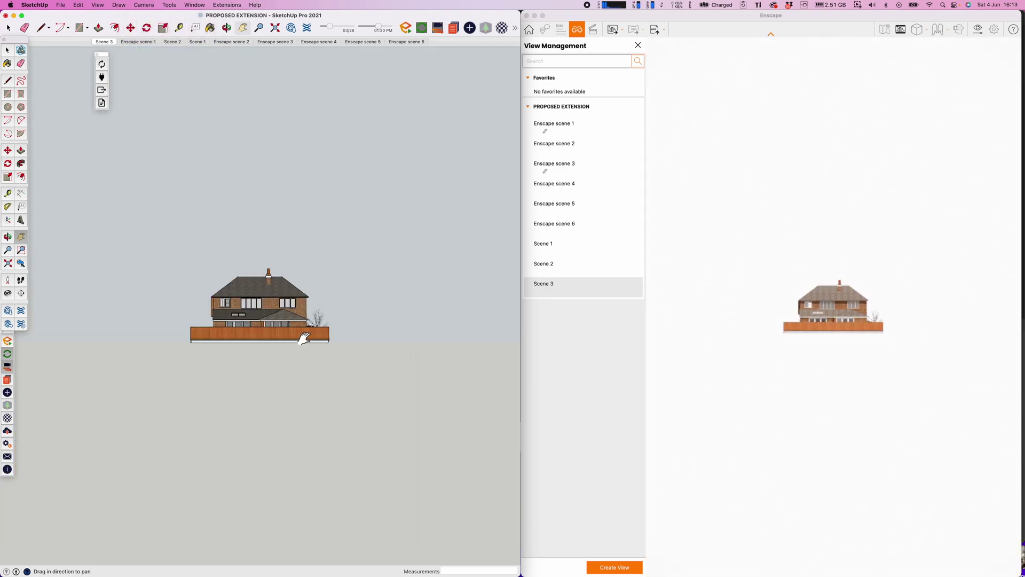
pyautogui.scroll(5, 260, 321)
pyautogui.scroll(10, 260, 320)
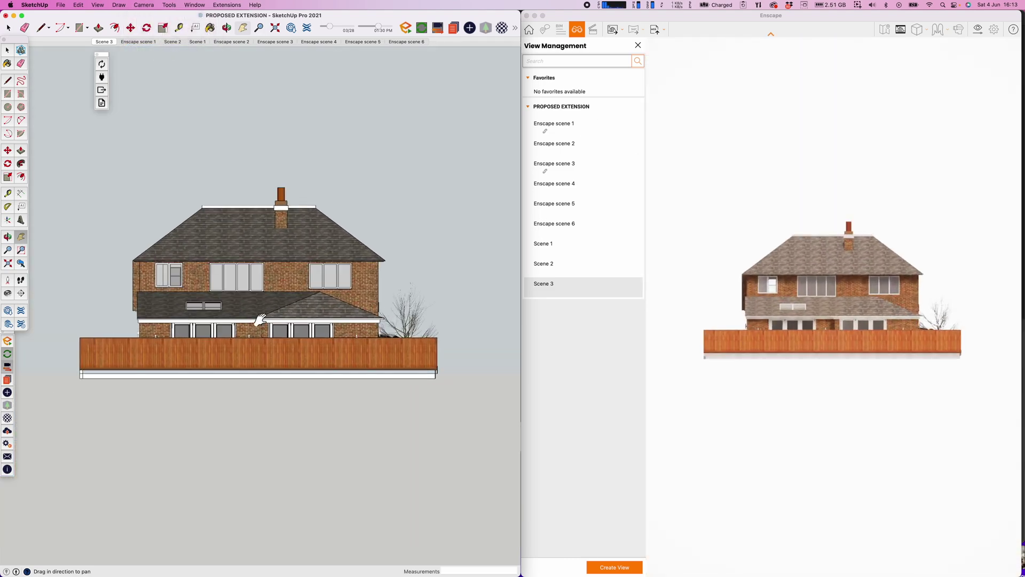
pyautogui.scroll(3, 260, 320)
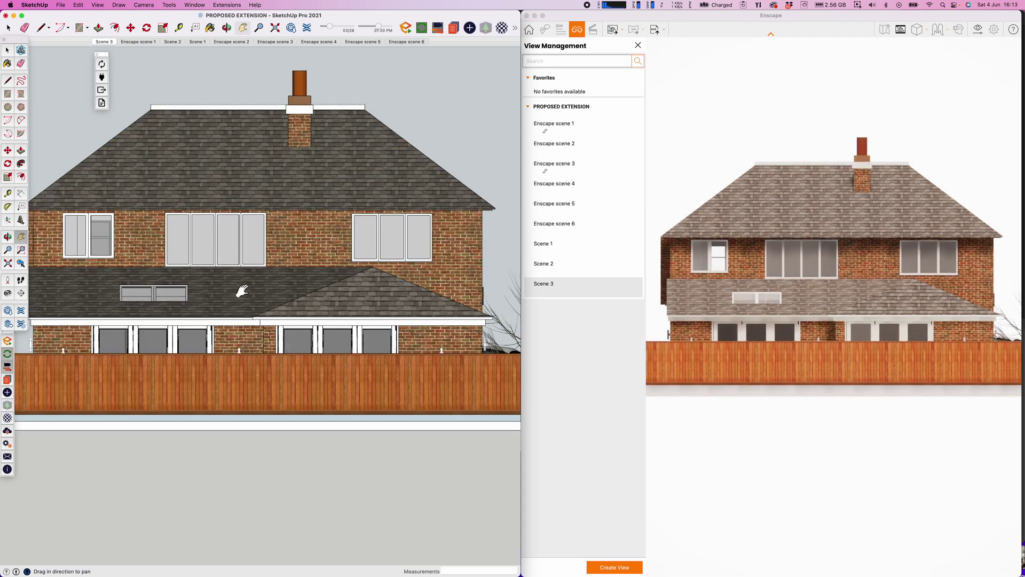
# Hide both faces of the rear timber fence that block the view of the extension's ground floor
pyautogui.click(11, 51)
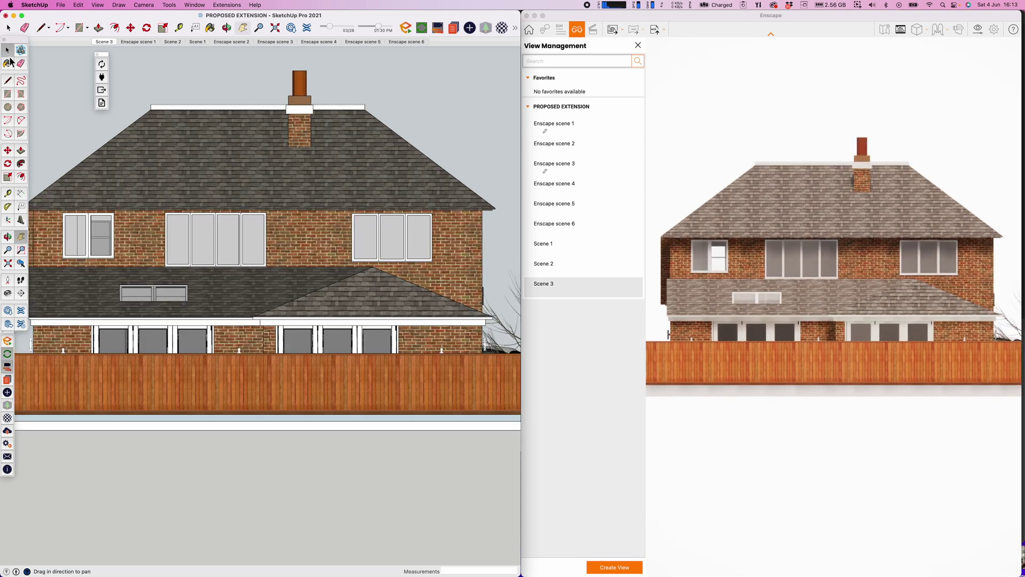
pyautogui.rightClick(242, 379)
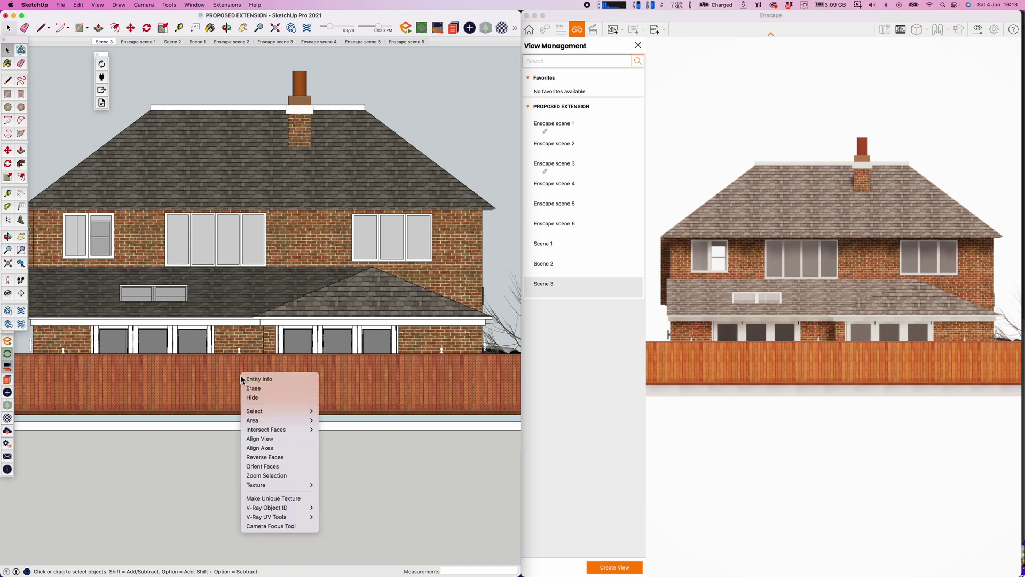
pyautogui.click(256, 397)
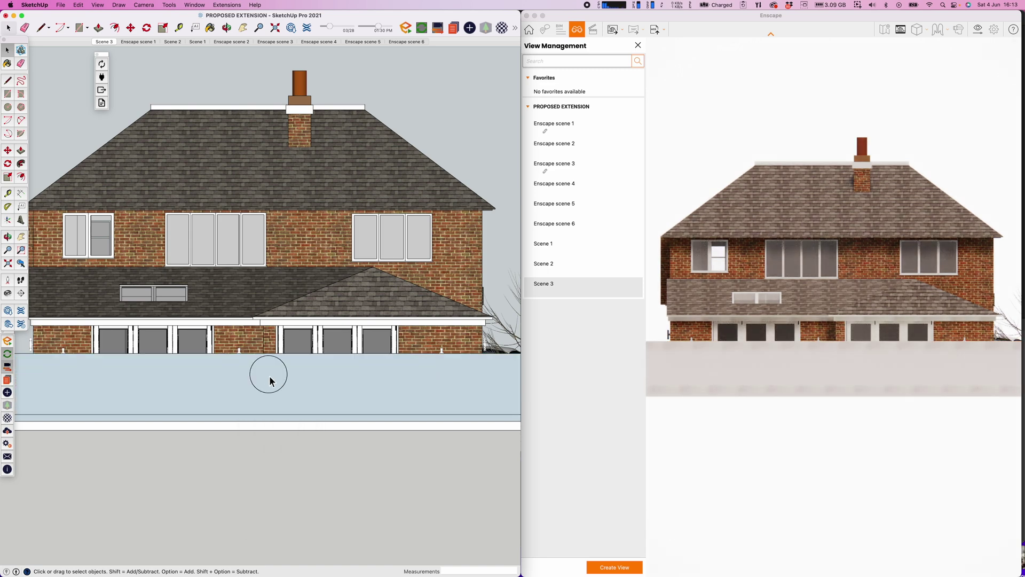
pyautogui.rightClick(259, 372)
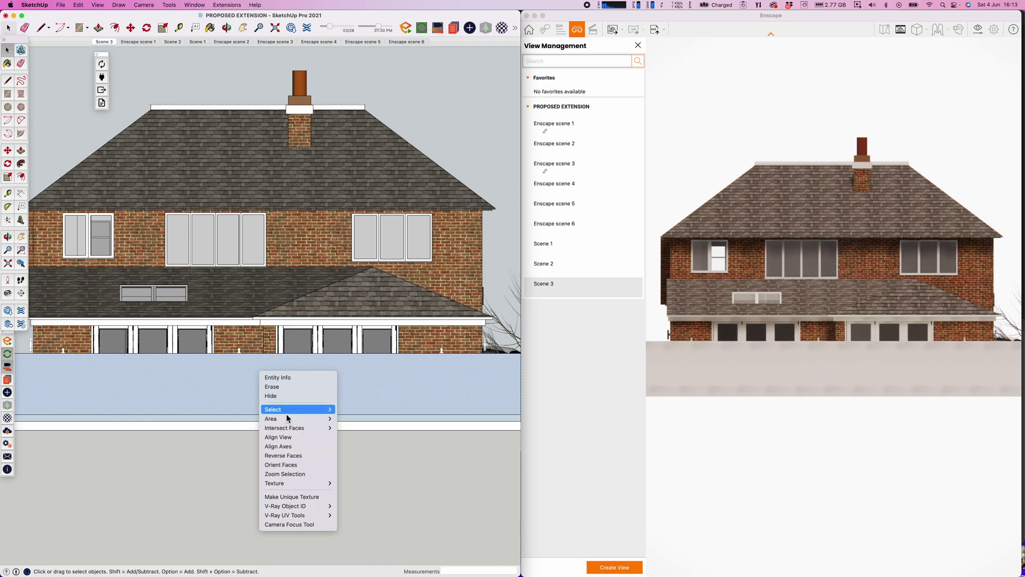
pyautogui.click(284, 397)
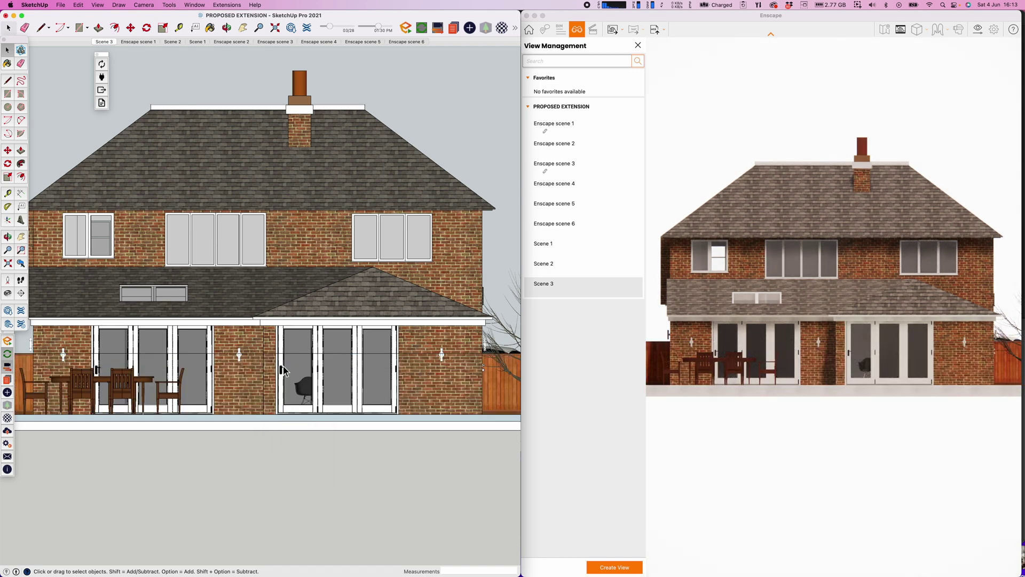
# Hide the leftover horizontal edge lines of the fence running across the patio doors
pyautogui.click(293, 354)
pyautogui.rightClick(293, 354)
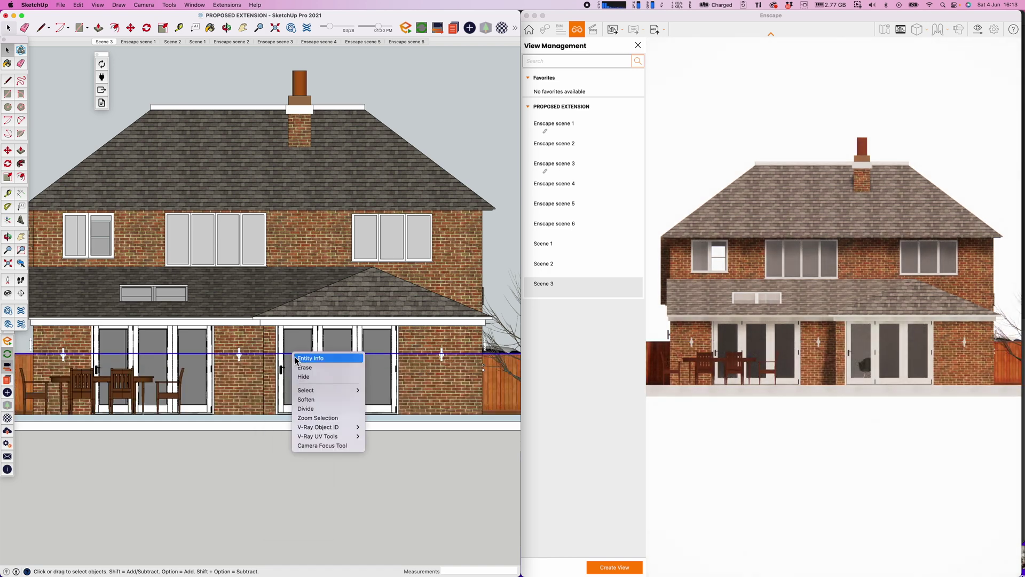
pyautogui.click(305, 379)
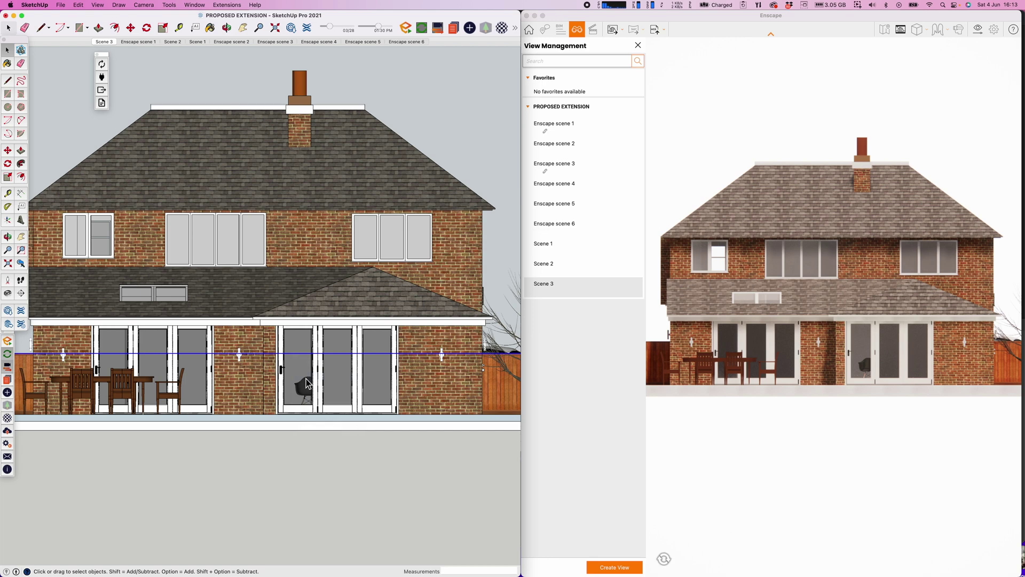
pyautogui.rightClick(337, 355)
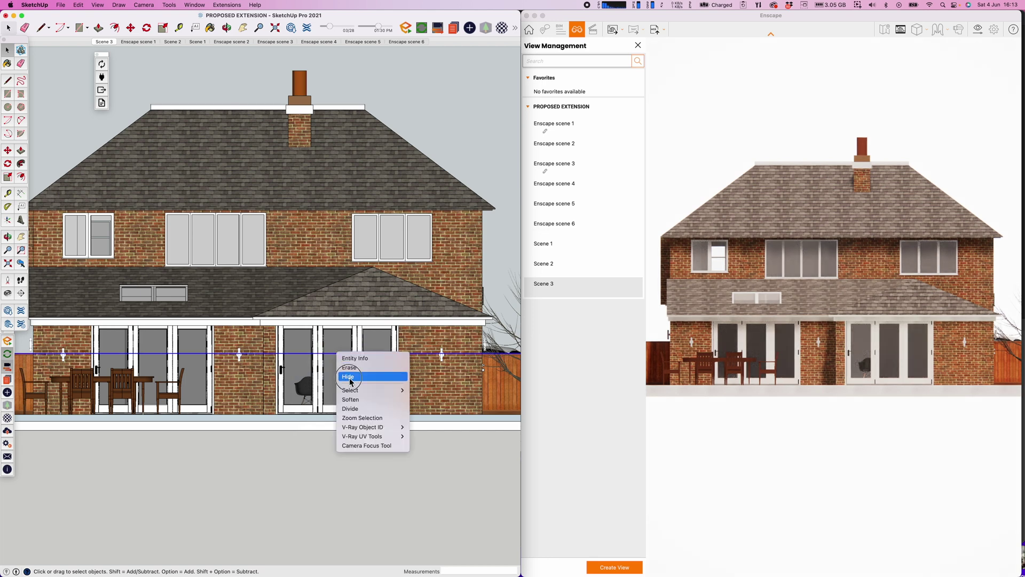
pyautogui.click(348, 377)
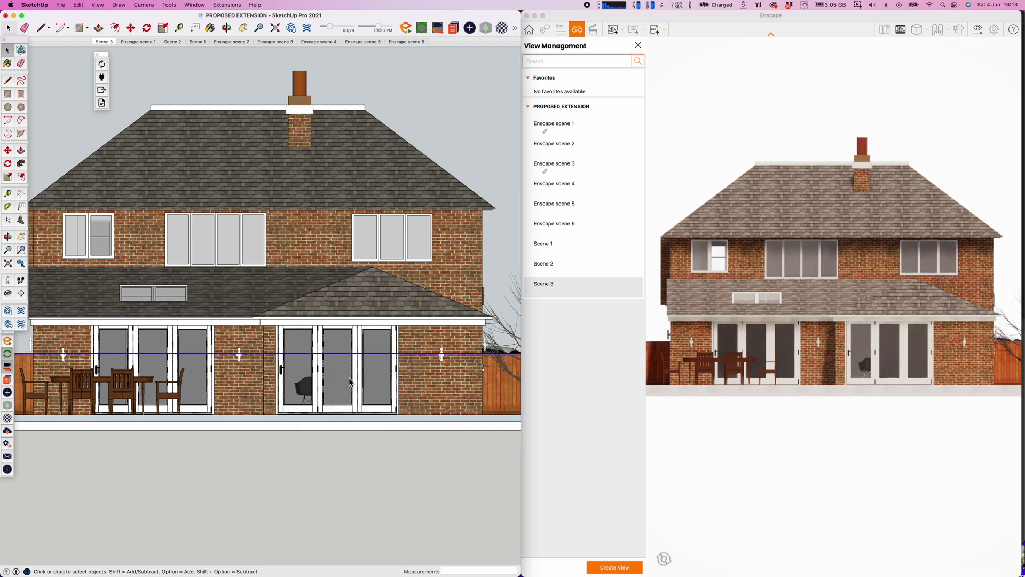
# Take an Enscape screenshot of the rear elevation and save it as V3 in the Renders Folder
pyautogui.click(612, 29)
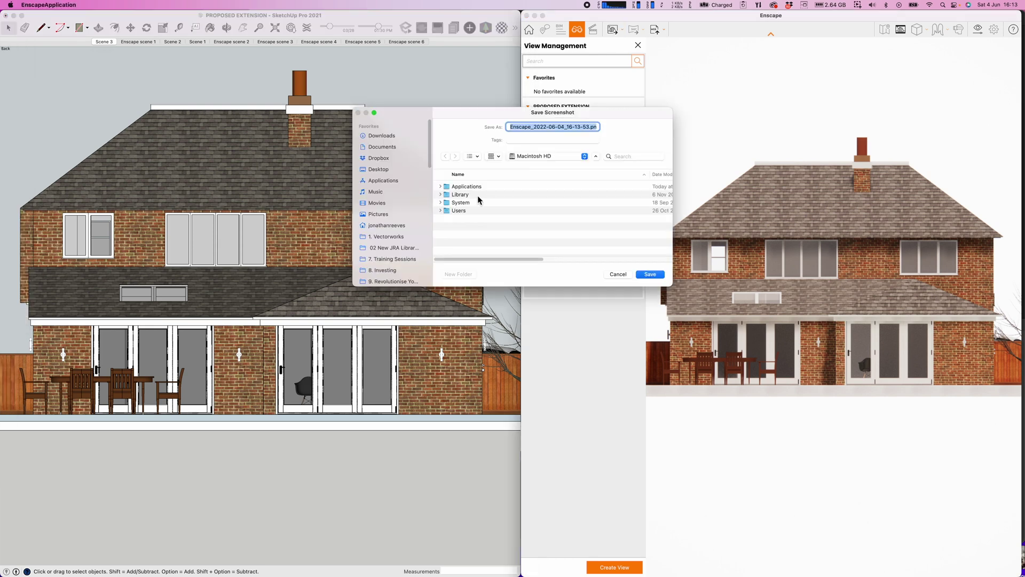
pyautogui.moveTo(526, 154); pyautogui.dragTo(532, 230)
pyautogui.write('V3')
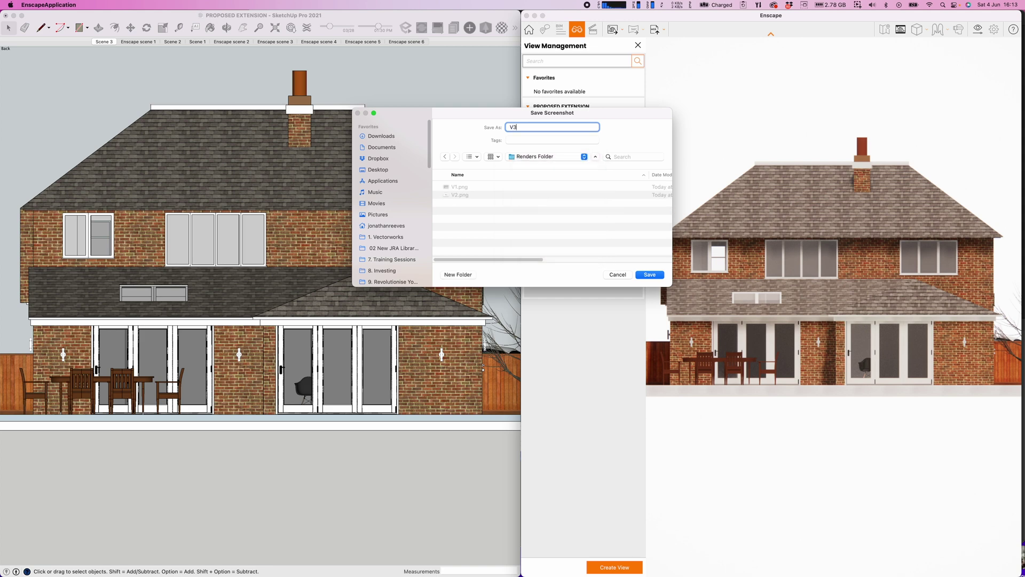
pyautogui.press('Return')
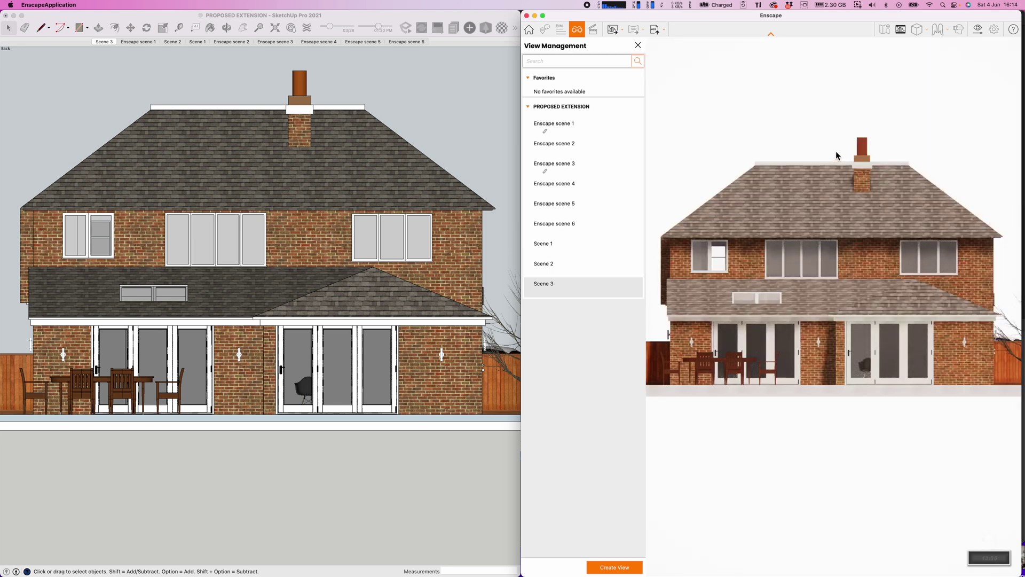
pyautogui.click(543, 244)
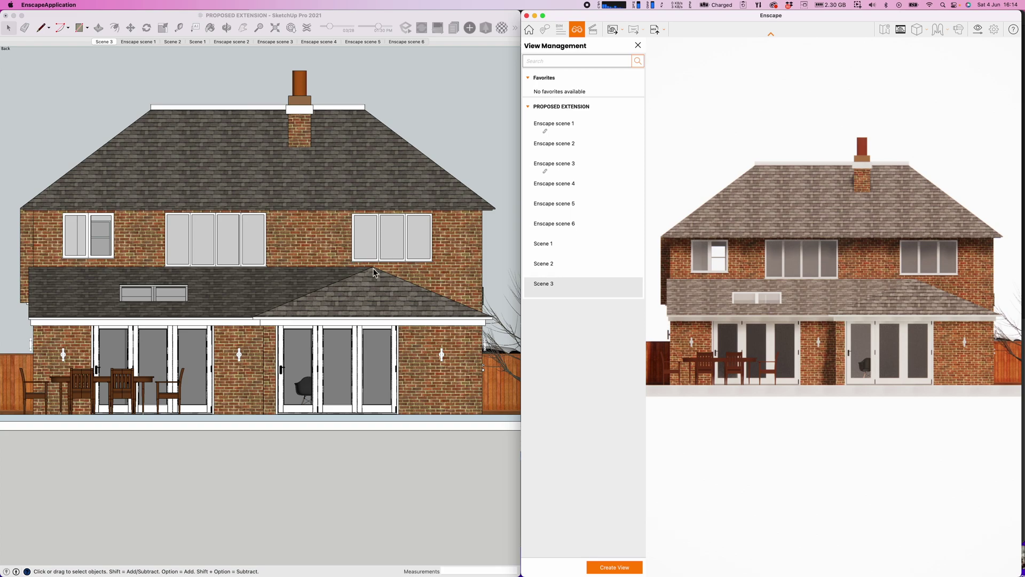